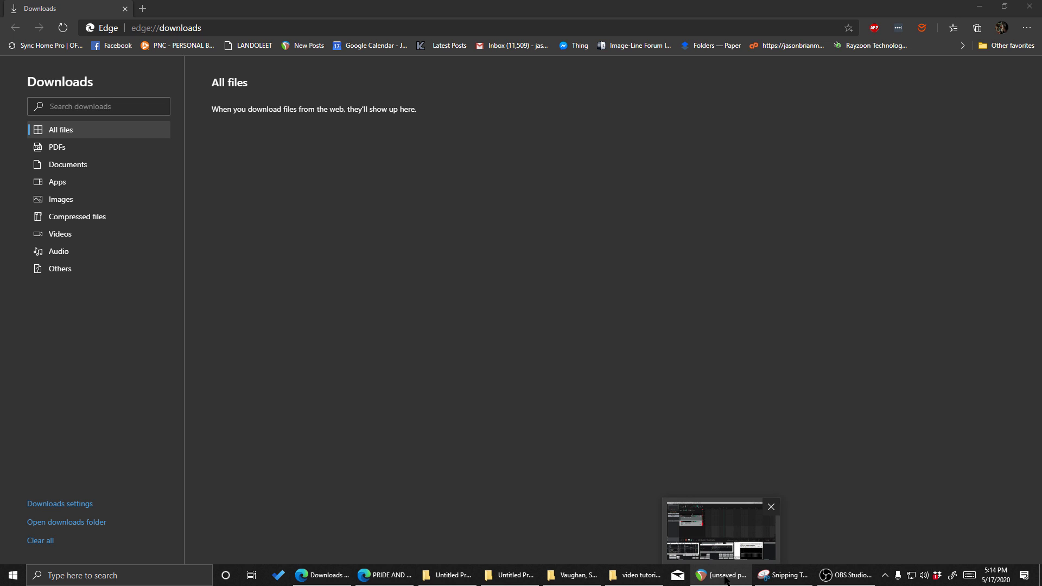
Search the web for "musescore" and open the official MuseScore website
{"action": "left_click", "coordinate": [232, 25]}
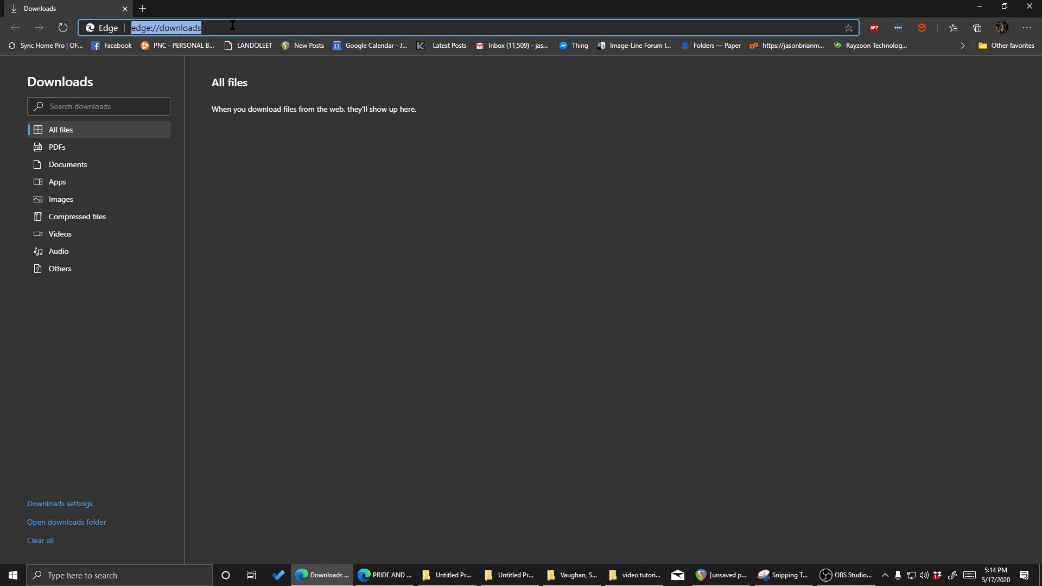
{"action": "type", "text": "muse"}
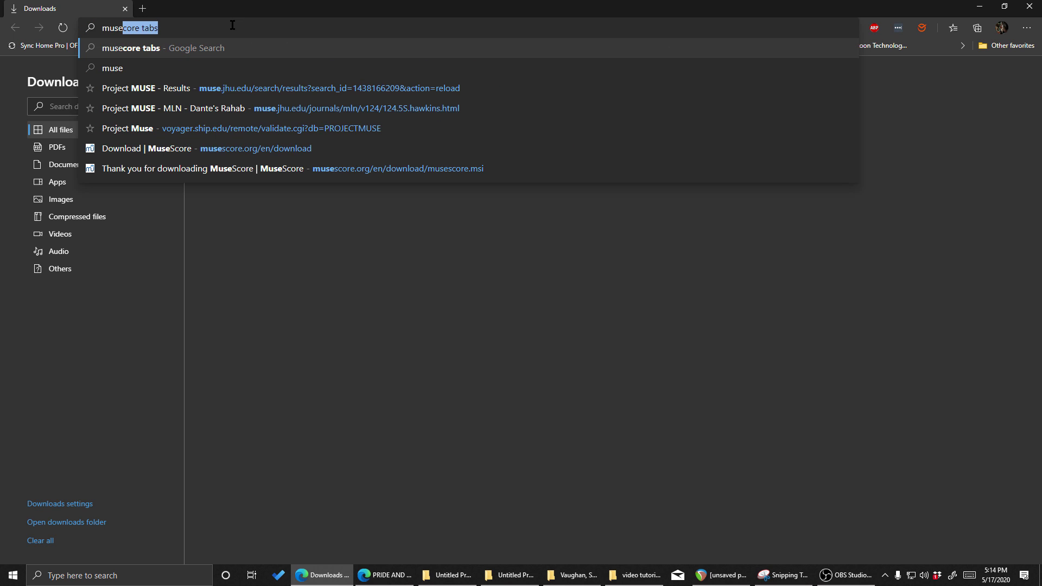
{"action": "type", "text": "score"}
{"action": "key", "text": "Return"}
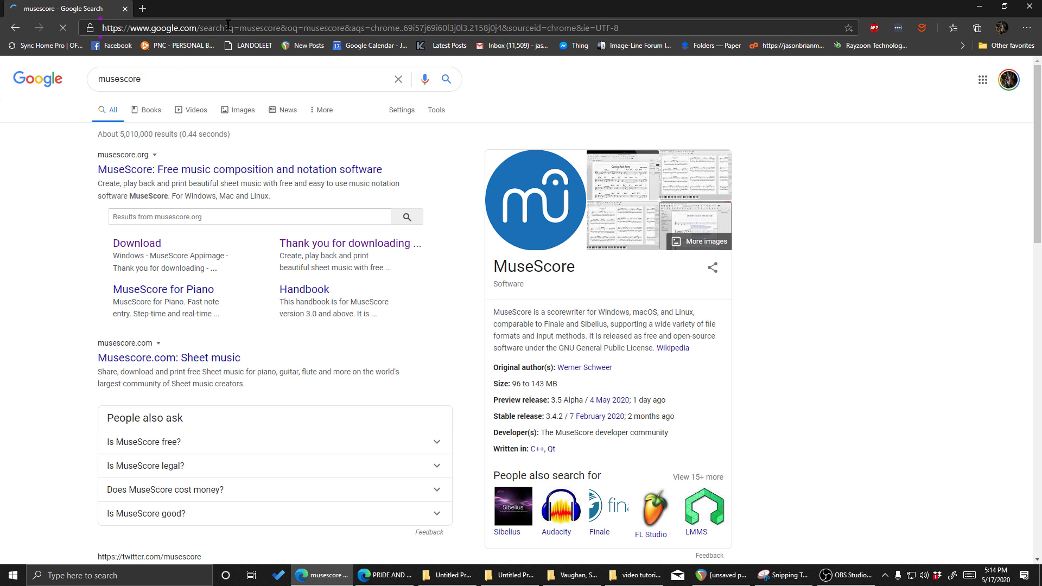
{"action": "left_click", "coordinate": [205, 172]}
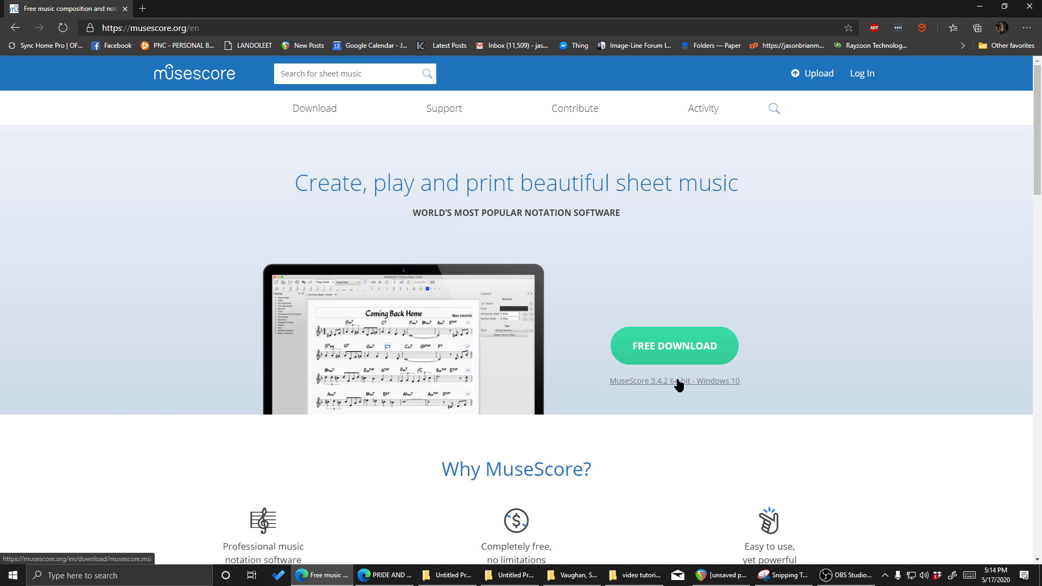
Download the latest stable MuseScore installer for 64-bit Windows from the site's download page
{"action": "scroll", "coordinate": [679, 384], "scroll_direction": "down", "scroll_amount": 5}
{"action": "scroll", "coordinate": [679, 384], "scroll_direction": "down", "scroll_amount": 4}
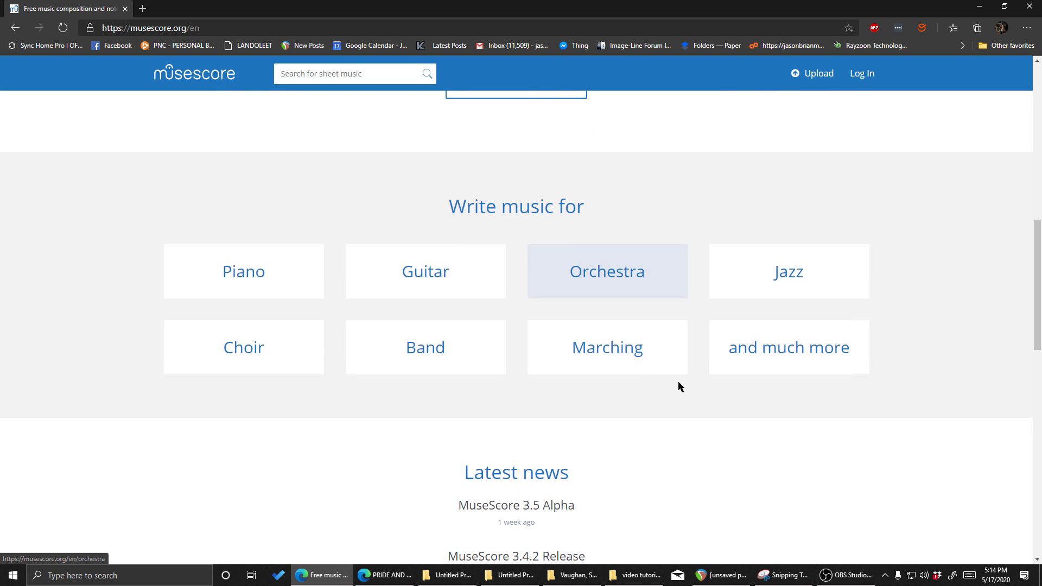
{"action": "scroll", "coordinate": [679, 381], "scroll_direction": "up", "scroll_amount": 9}
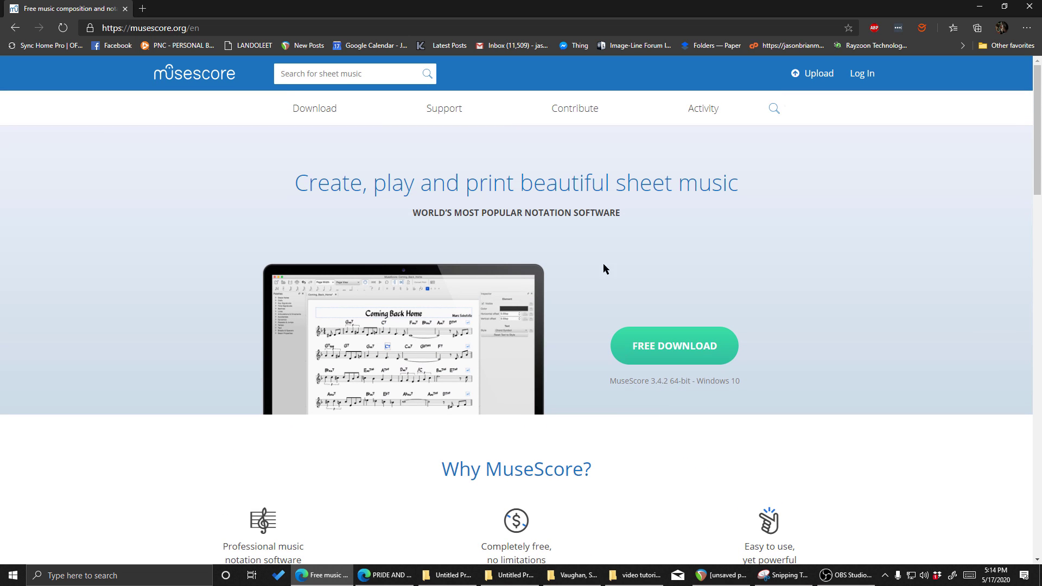
{"action": "left_click", "coordinate": [314, 110]}
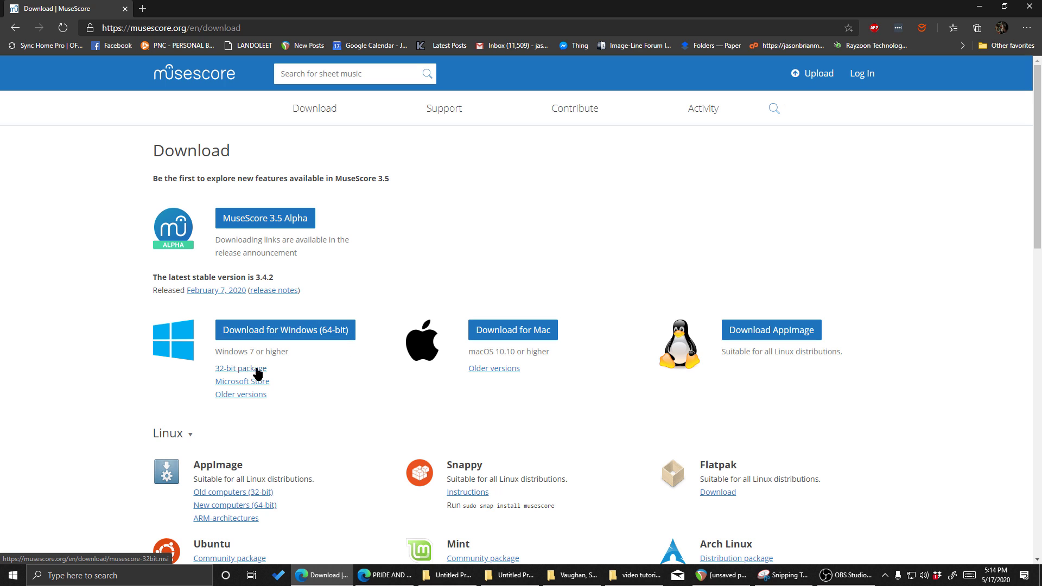
{"action": "left_click", "coordinate": [298, 322]}
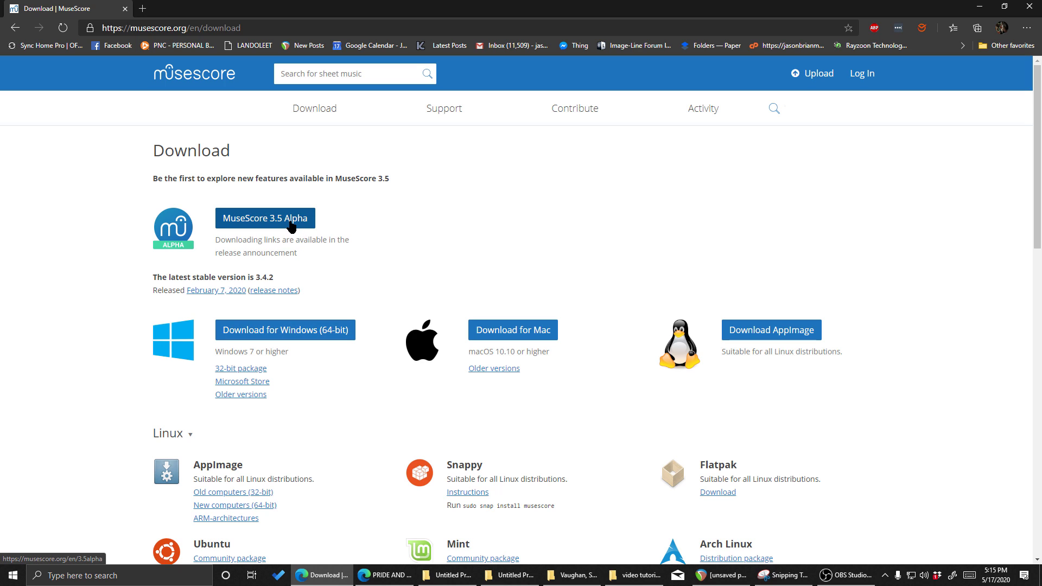
{"action": "left_click", "coordinate": [286, 333]}
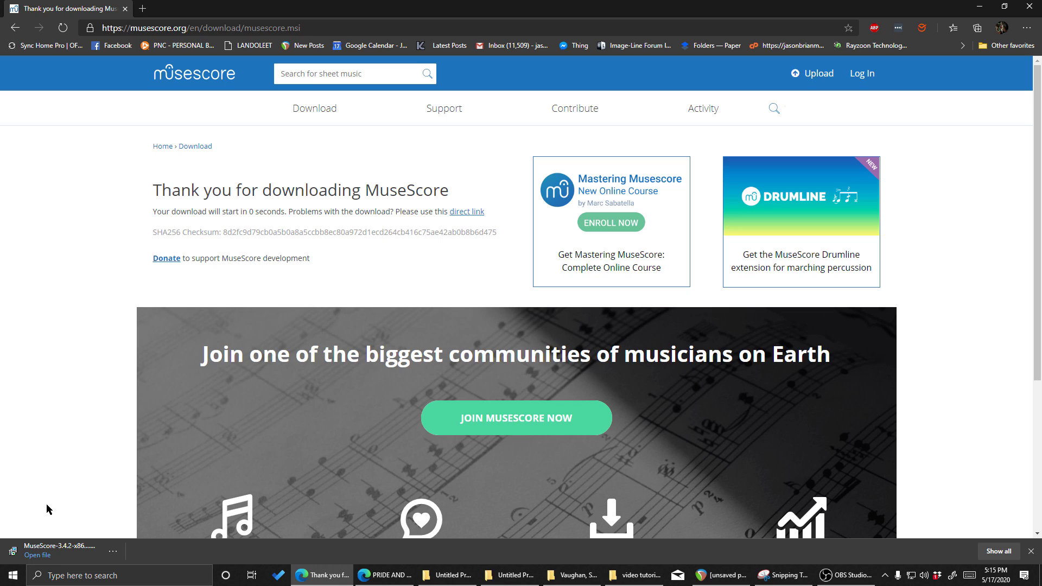
Run the downloaded MuseScore installer, accept the license agreement and install the program with the default settings
{"action": "left_click", "coordinate": [75, 559]}
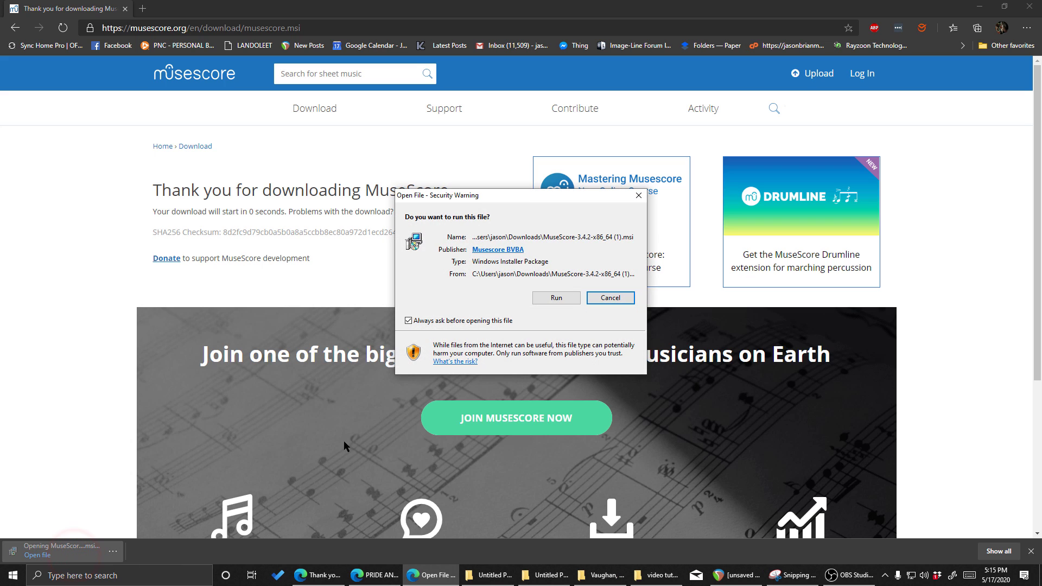
{"action": "left_click", "coordinate": [550, 297]}
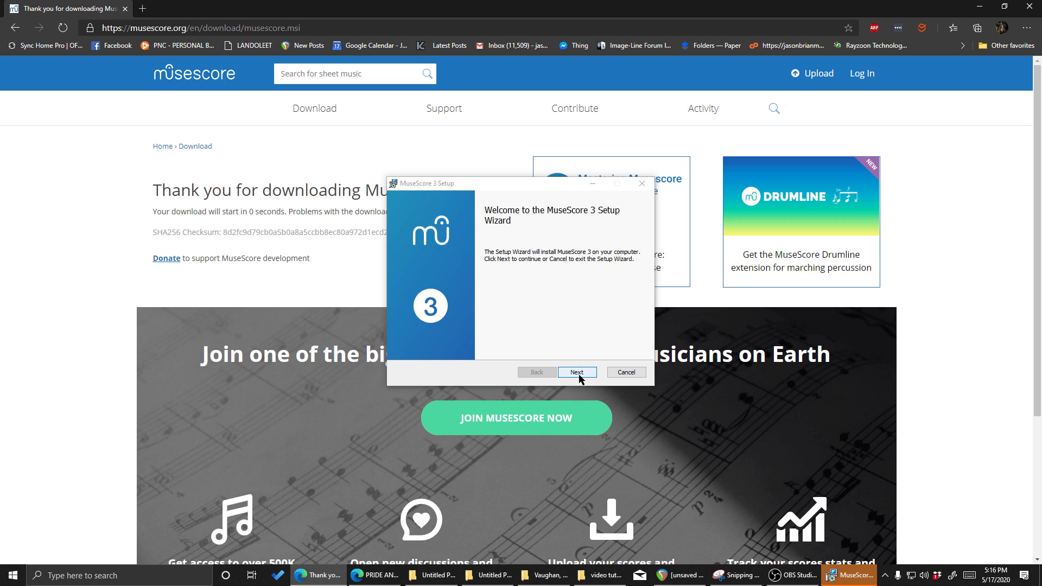
{"action": "left_click", "coordinate": [578, 374]}
{"action": "left_click", "coordinate": [485, 345]}
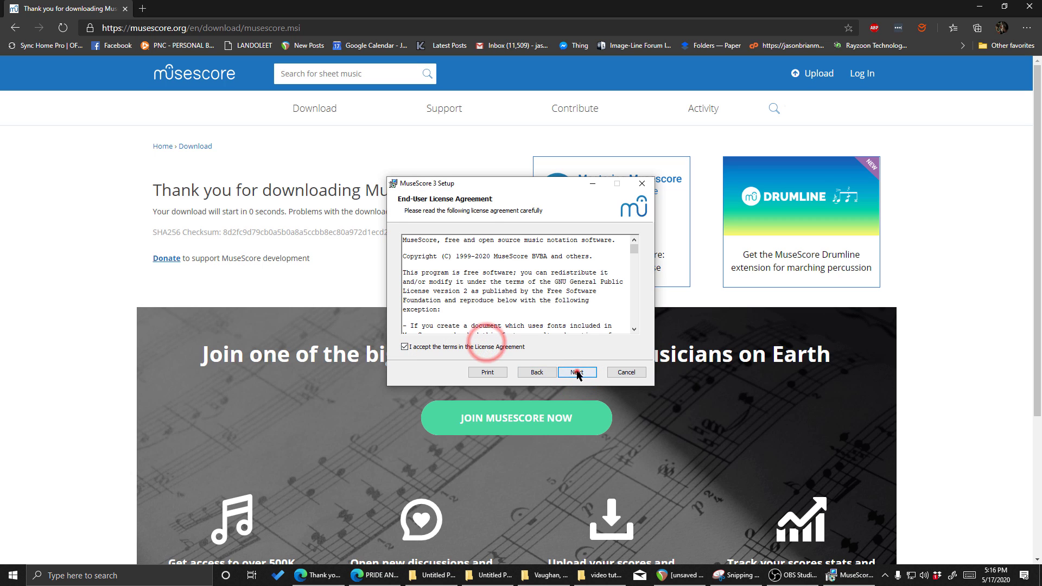
{"action": "left_click", "coordinate": [577, 373]}
{"action": "left_click", "coordinate": [578, 374]}
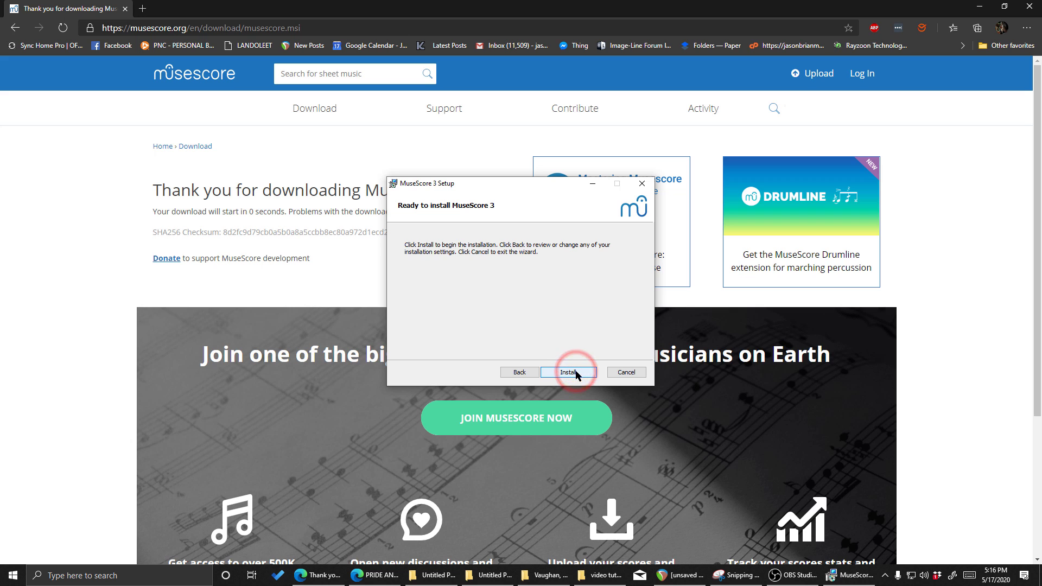
{"action": "left_click", "coordinate": [576, 374]}
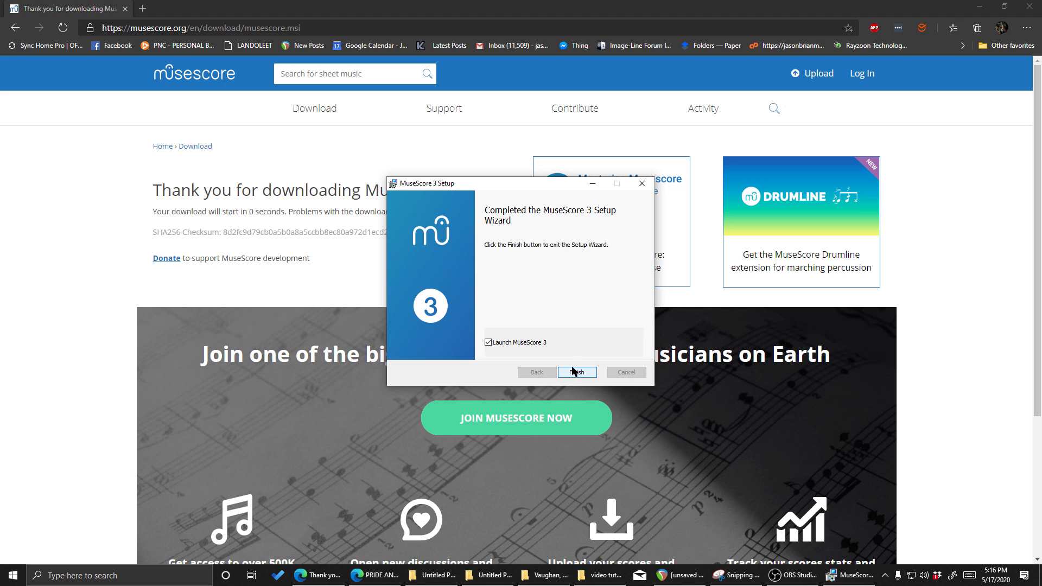
Finish the setup with MuseScore 3 set to launch, and allow it to check for updates automatically
{"action": "left_click", "coordinate": [574, 371]}
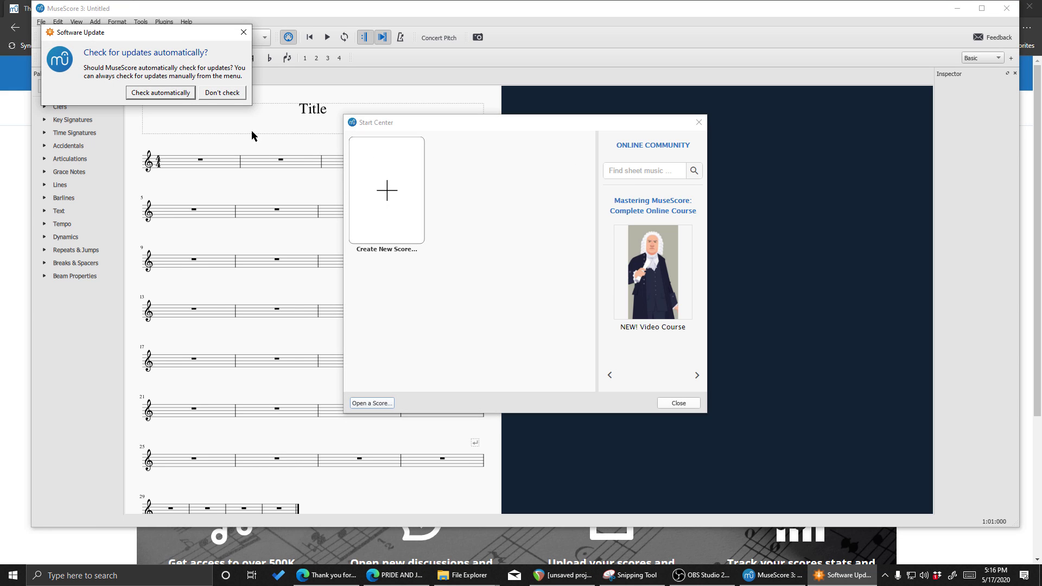
{"action": "left_click", "coordinate": [176, 96]}
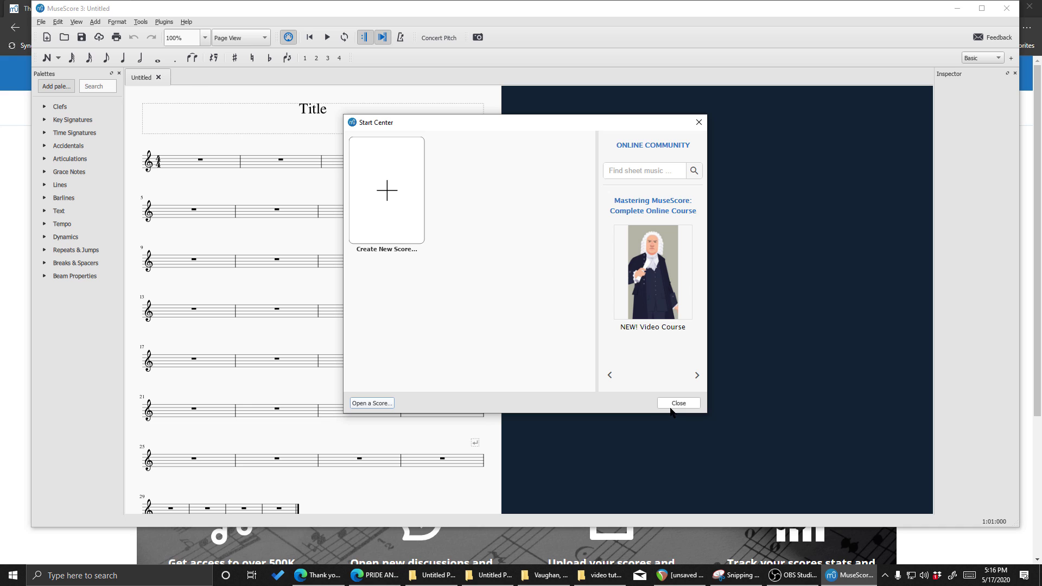
{"action": "left_click_drag", "start_coordinate": [579, 129], "coordinate": [574, 151]}
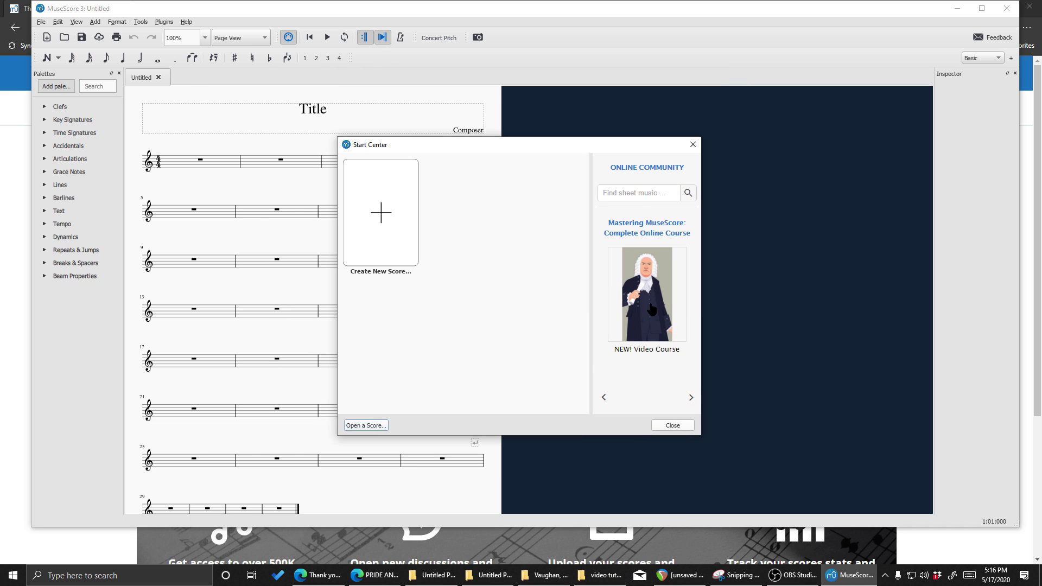
Start opening a score and examine the supported file types, keeping All Supported Files as the filter
{"action": "left_click", "coordinate": [366, 426]}
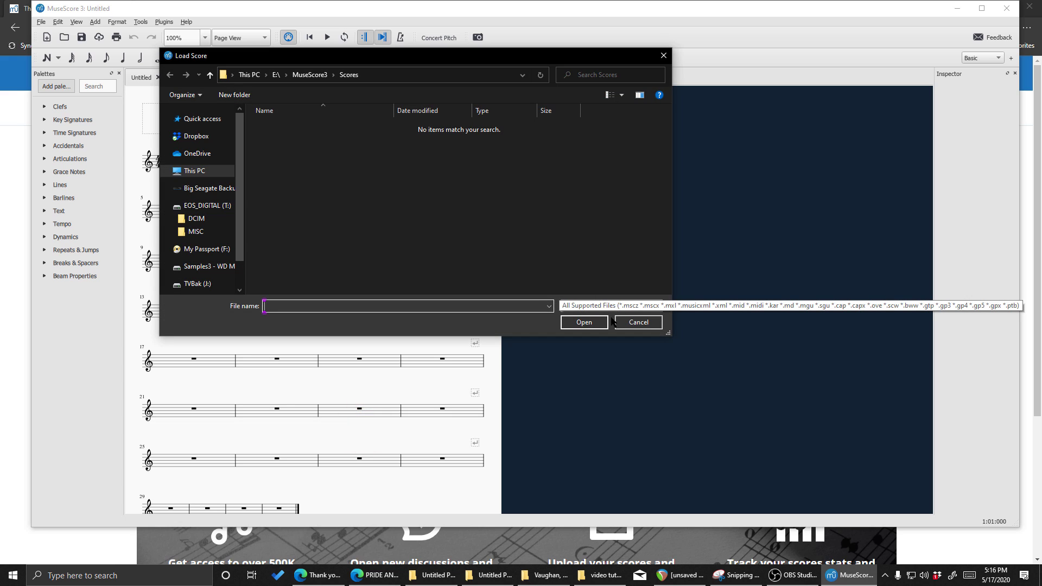
{"action": "left_click", "coordinate": [579, 307]}
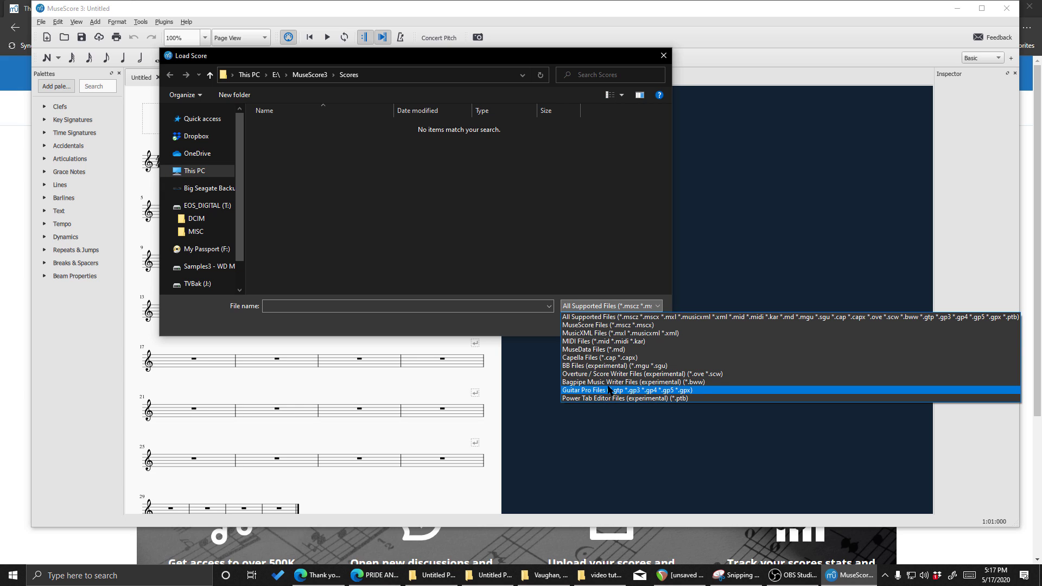
{"action": "left_click", "coordinate": [603, 317]}
{"action": "left_click", "coordinate": [450, 76]}
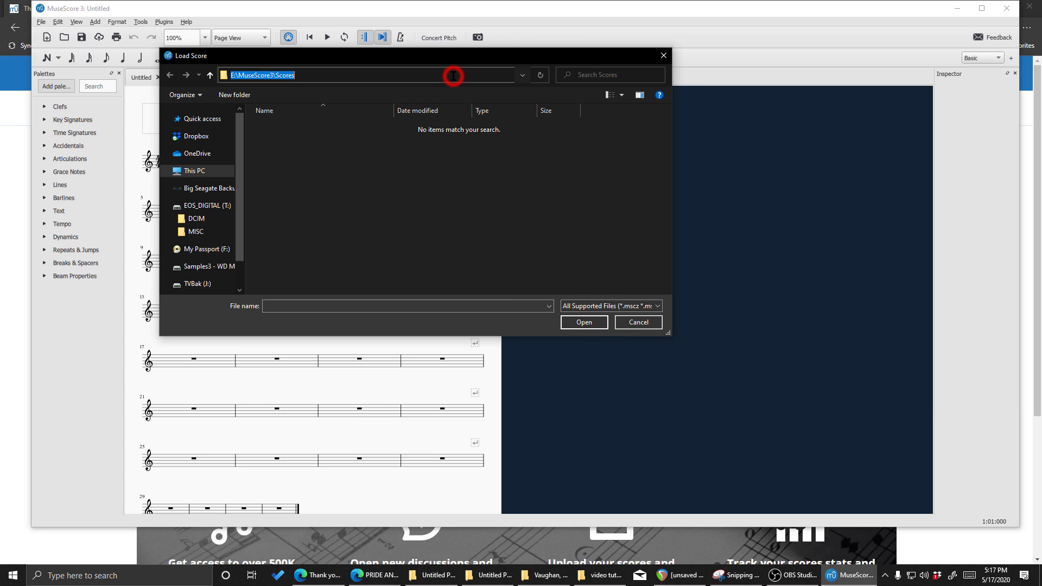
Switch to Everything, search for "pride and joy.g" and select "Vaughan, Stevie Ray - Pride And Joy.gp3" from the Blues_Jazz\Vaughan folder
{"action": "key", "text": "BackSpace"}
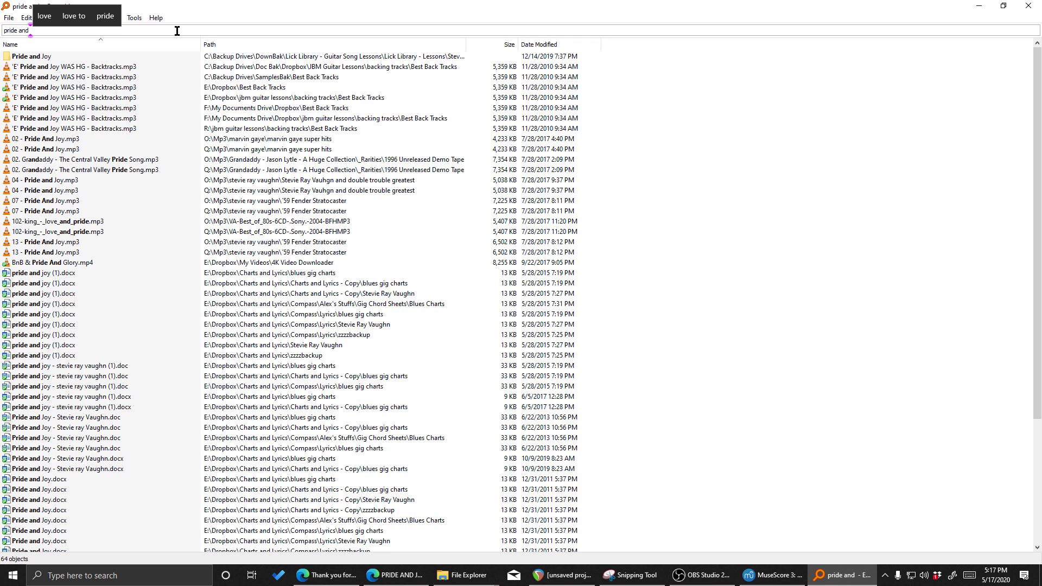
{"action": "type", "text": "oy"}
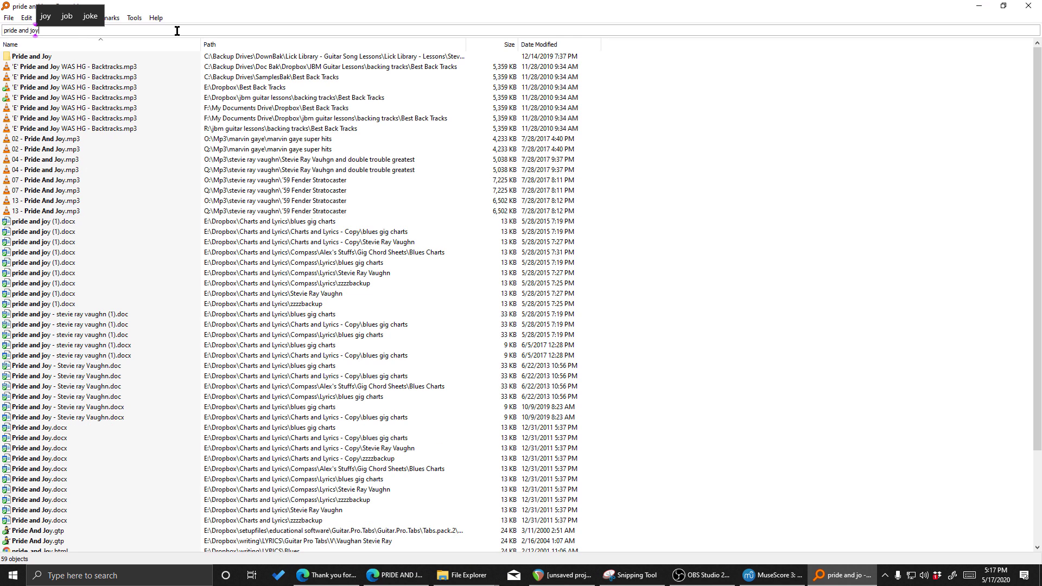
{"action": "type", "text": ".g"}
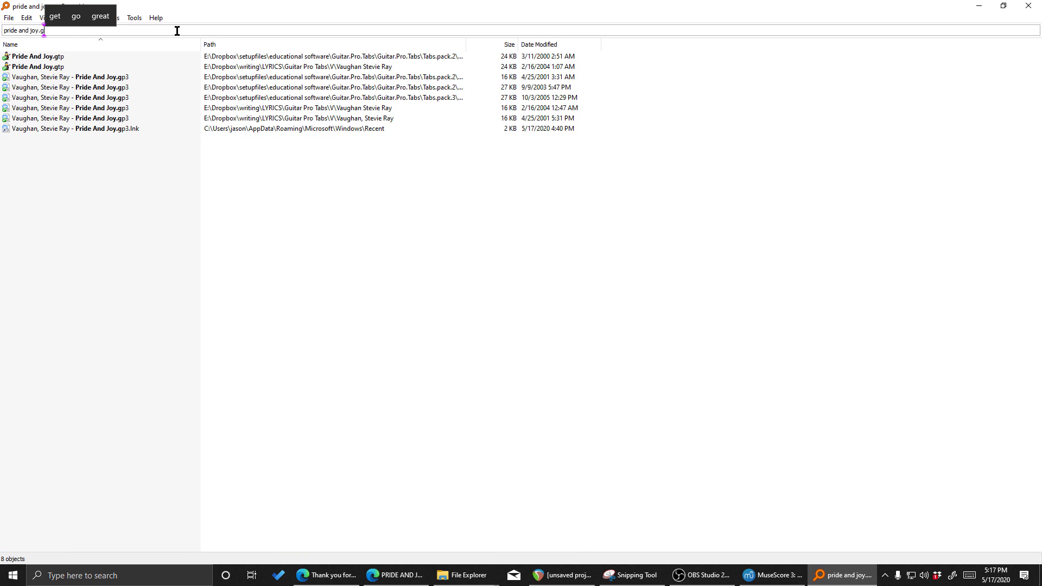
{"action": "left_click", "coordinate": [84, 79]}
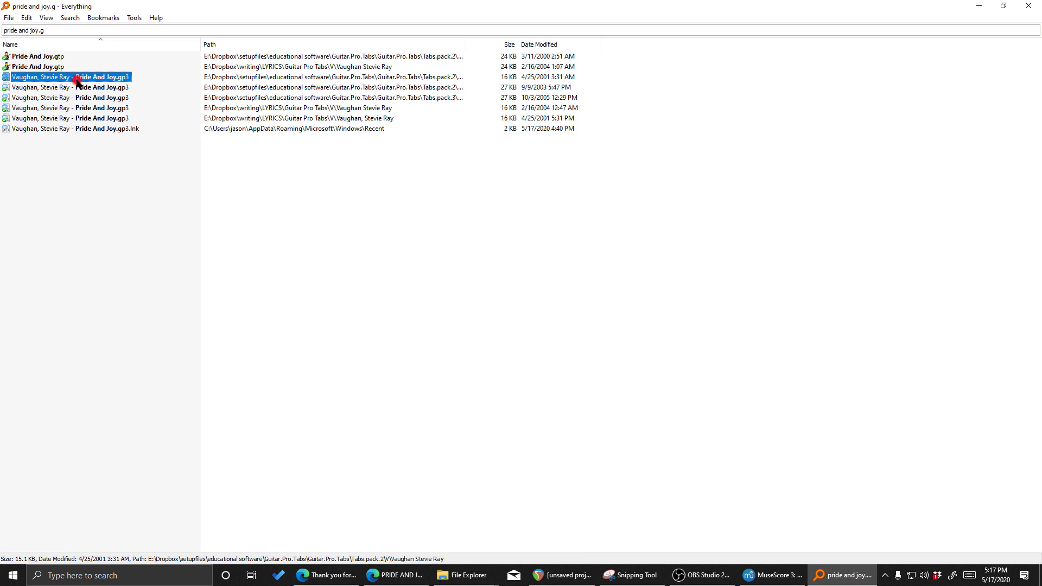
{"action": "left_click", "coordinate": [92, 98]}
{"action": "double_click", "coordinate": [93, 99]}
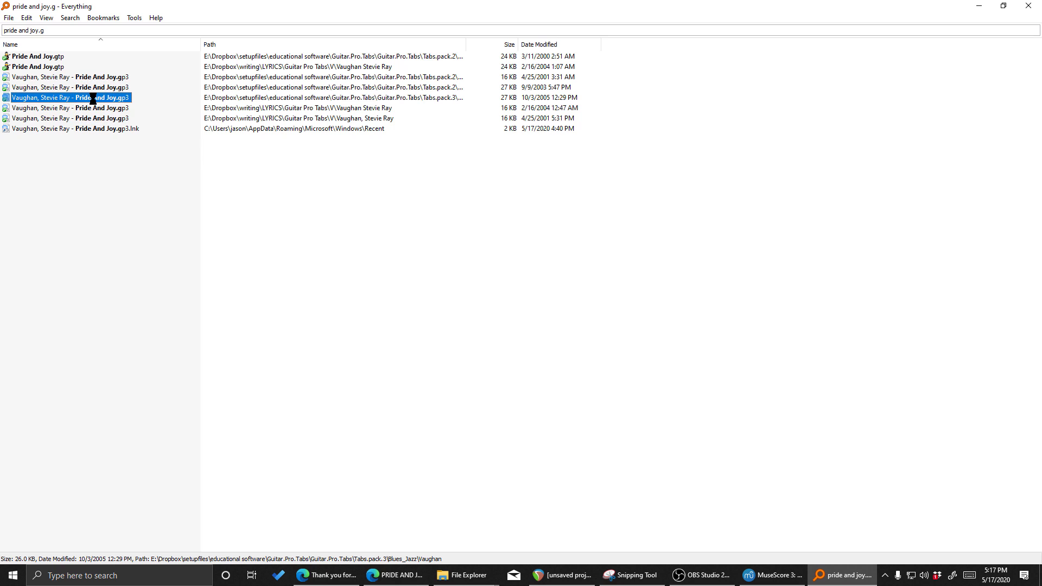
Open the selected file in MuseScore 3 as the default app for .gp3 files, dismissing the Load Score dialog left open there
{"action": "right_click", "coordinate": [92, 99]}
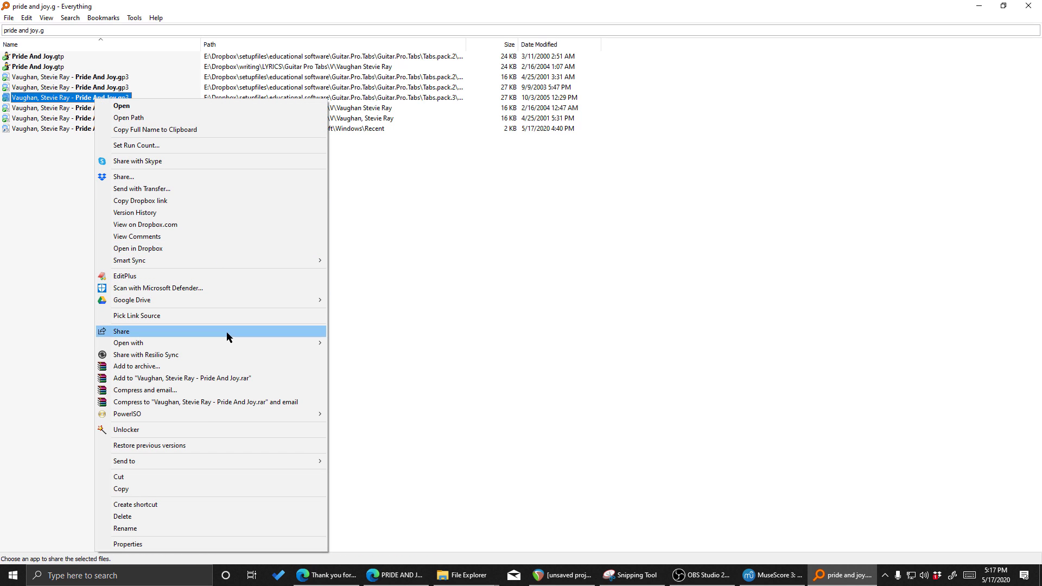
{"action": "mouse_move", "coordinate": [244, 345]}
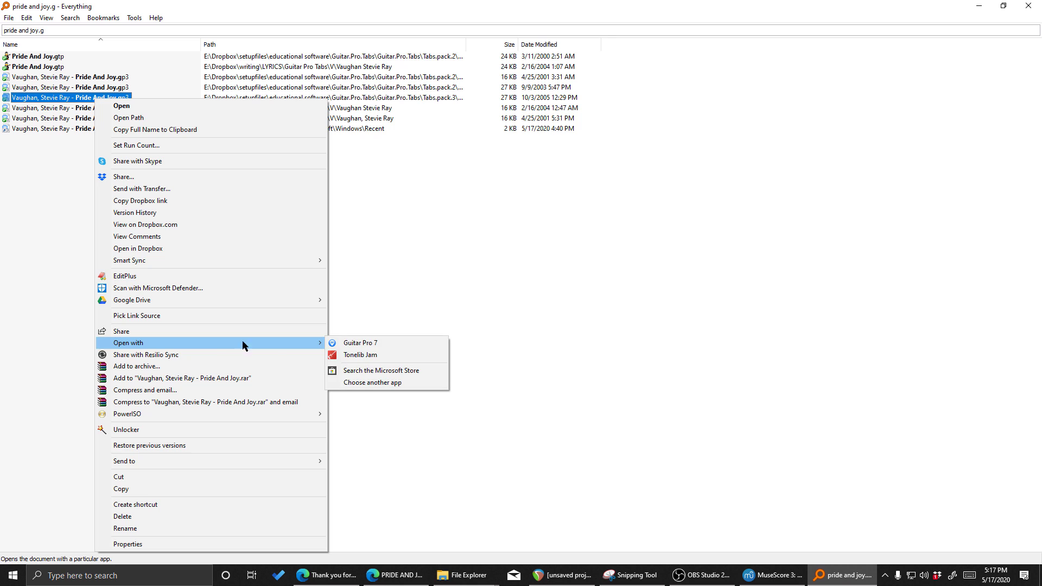
{"action": "left_click", "coordinate": [395, 383]}
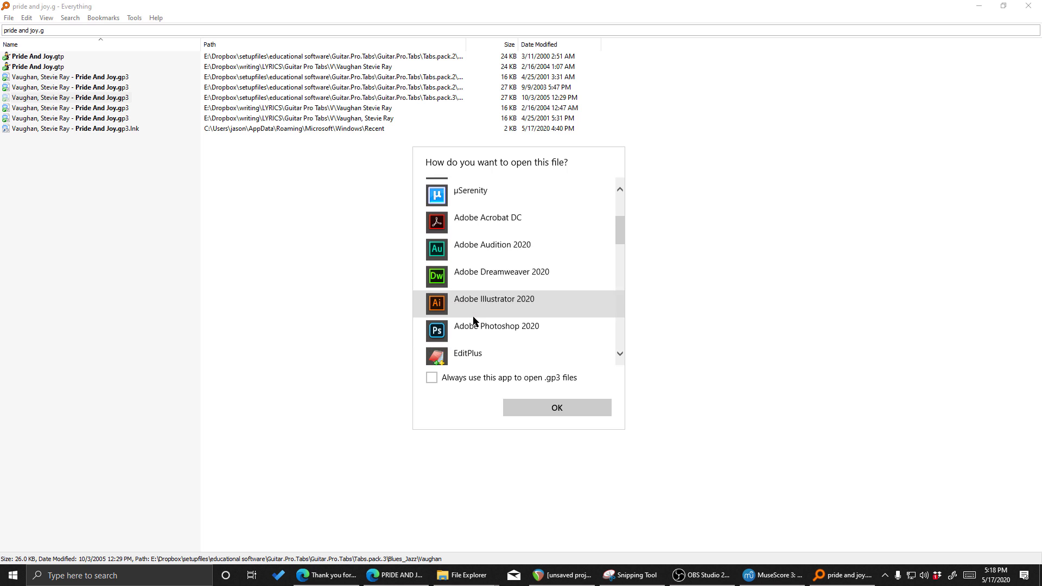
{"action": "scroll", "coordinate": [474, 316], "scroll_direction": "down", "scroll_amount": 6}
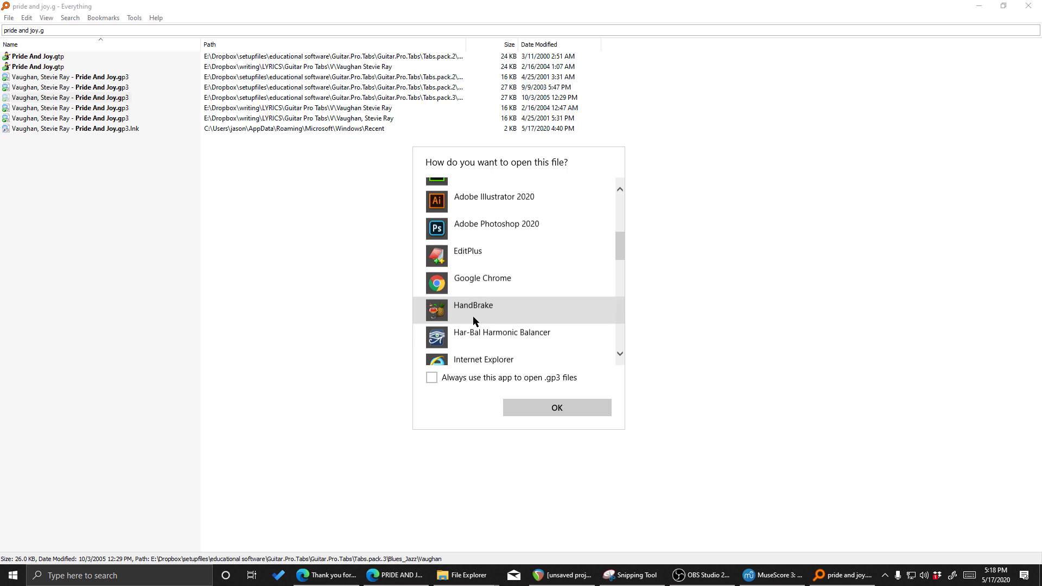
{"action": "scroll", "coordinate": [473, 320], "scroll_direction": "down", "scroll_amount": 1}
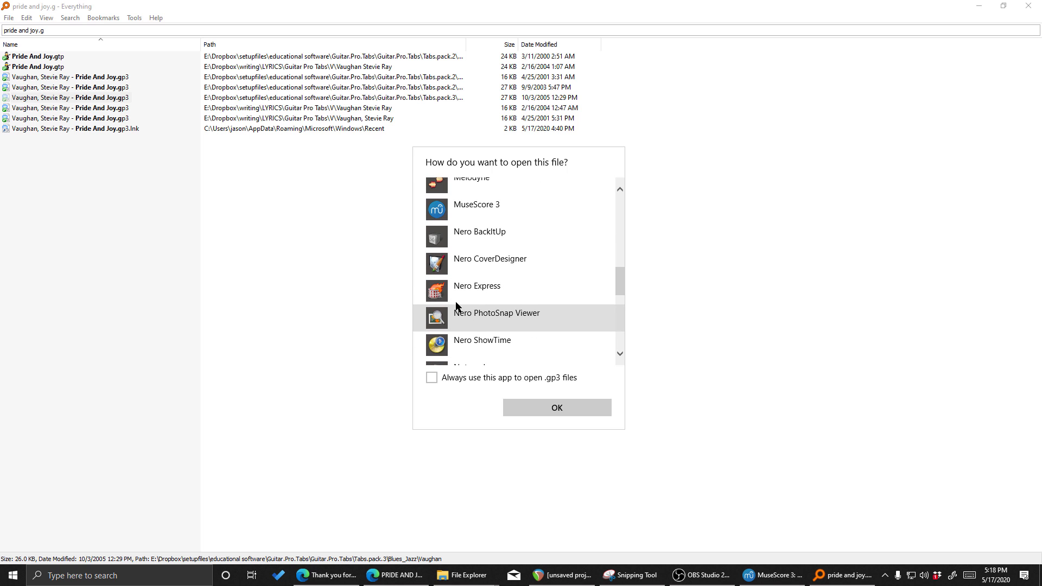
{"action": "left_click", "coordinate": [454, 211]}
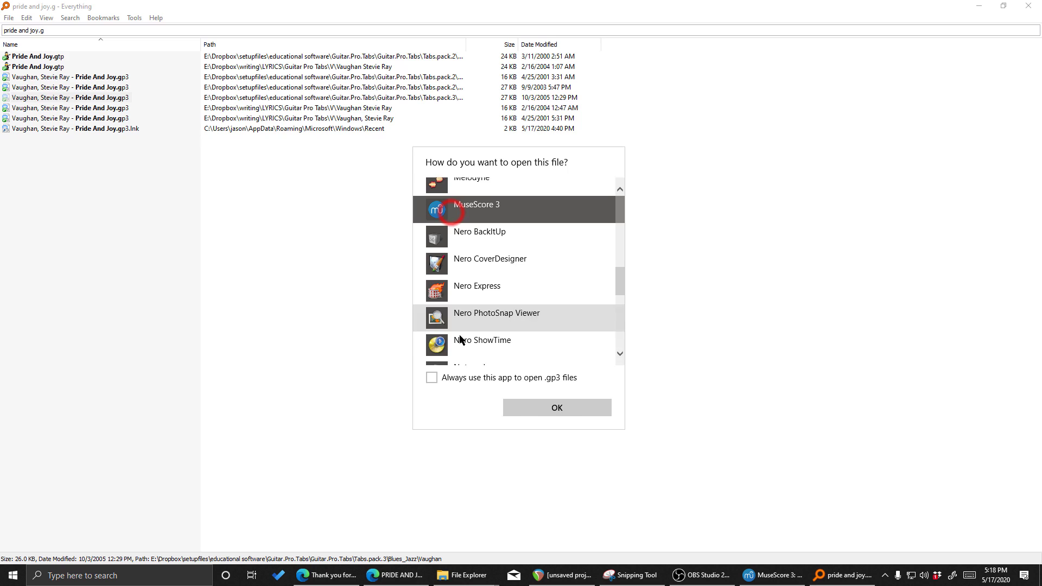
{"action": "left_click", "coordinate": [432, 379]}
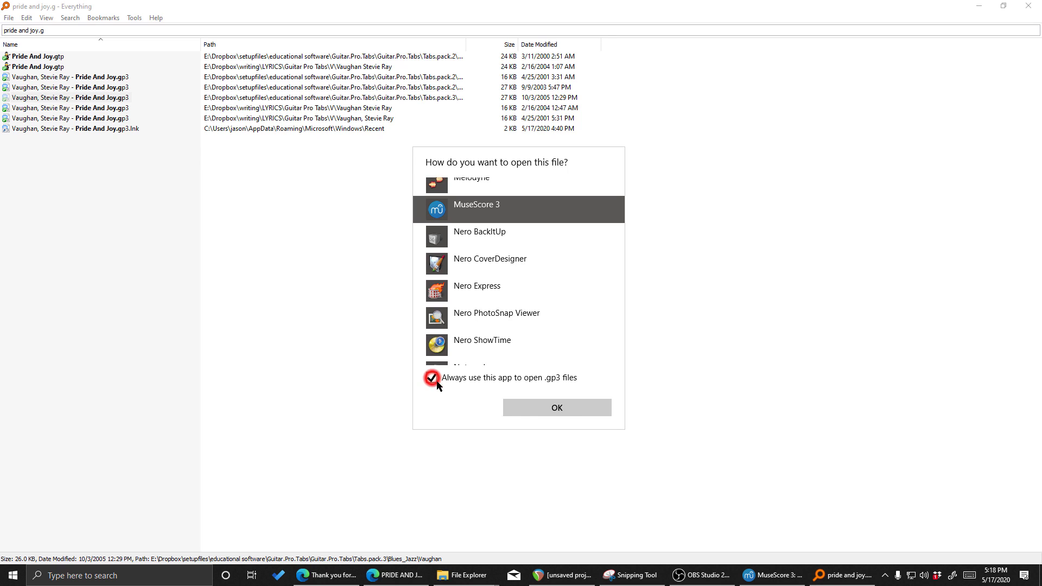
{"action": "left_click", "coordinate": [557, 411]}
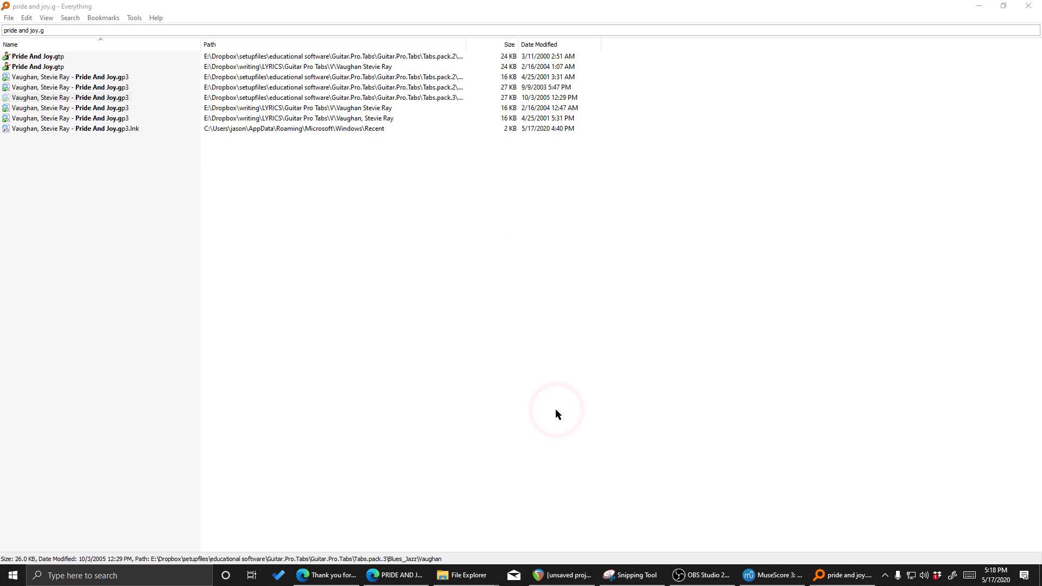
{"action": "left_click", "coordinate": [774, 581]}
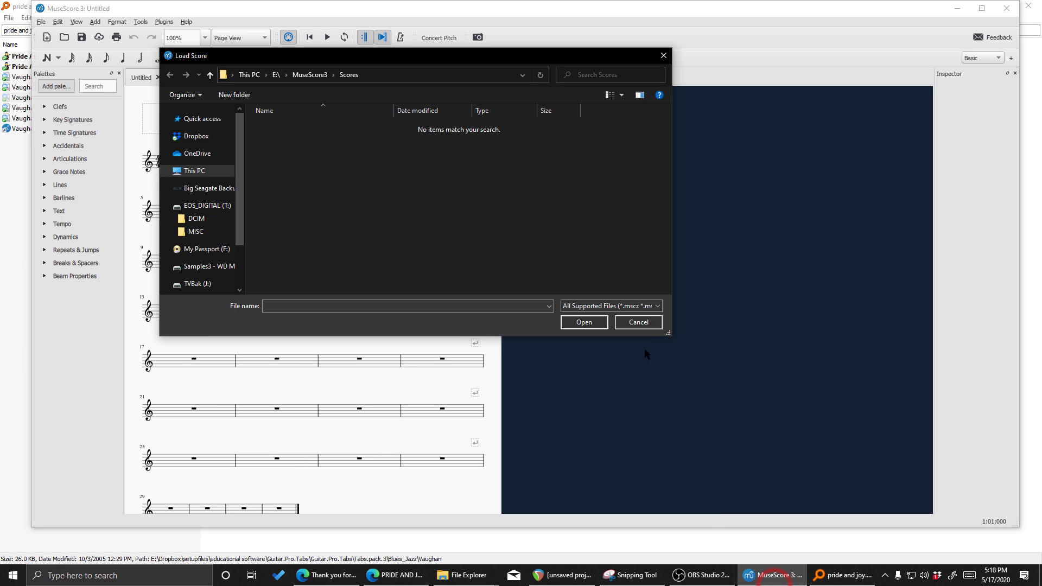
{"action": "left_click", "coordinate": [637, 324]}
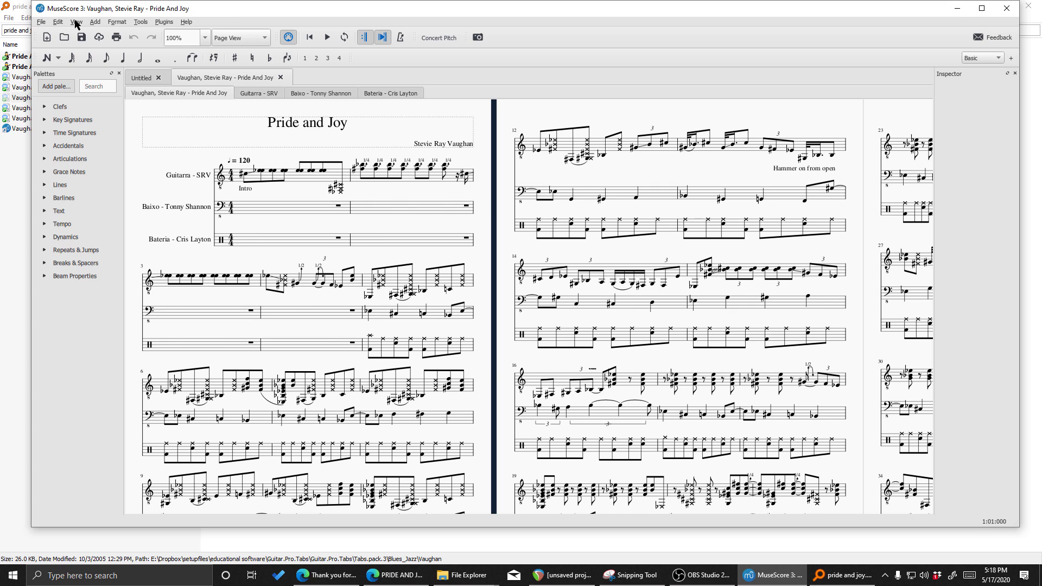
Switch back to Everything, open the selected Pride And Joy file's folder in File Explorer, and copy the Blues_Jazz\Vaughan folder path
{"action": "left_click", "coordinate": [14, 8]}
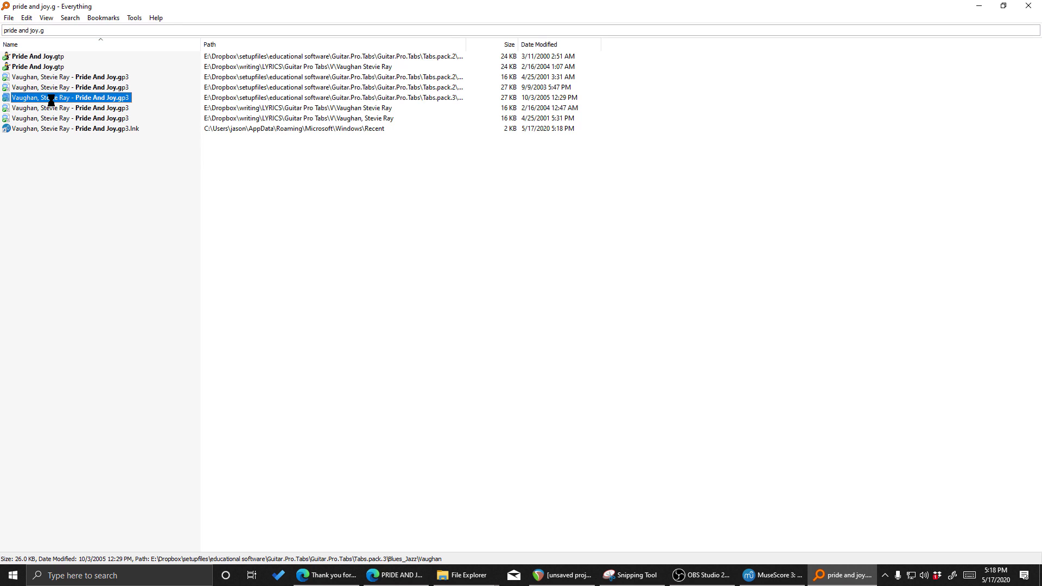
{"action": "key", "text": "Menu"}
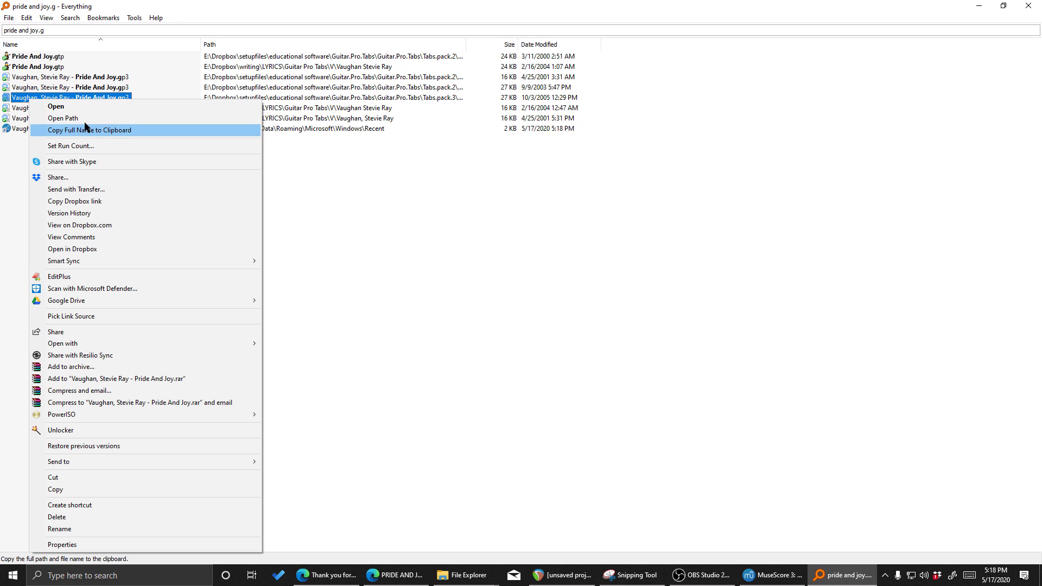
{"action": "left_click", "coordinate": [83, 118]}
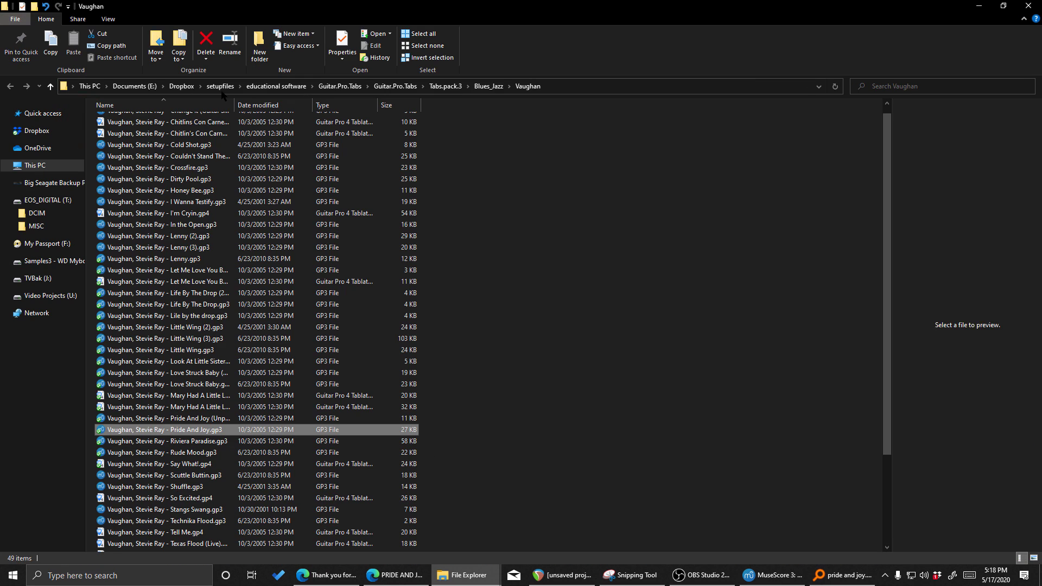
{"action": "left_click", "coordinate": [582, 86]}
{"action": "right_click", "coordinate": [235, 88]}
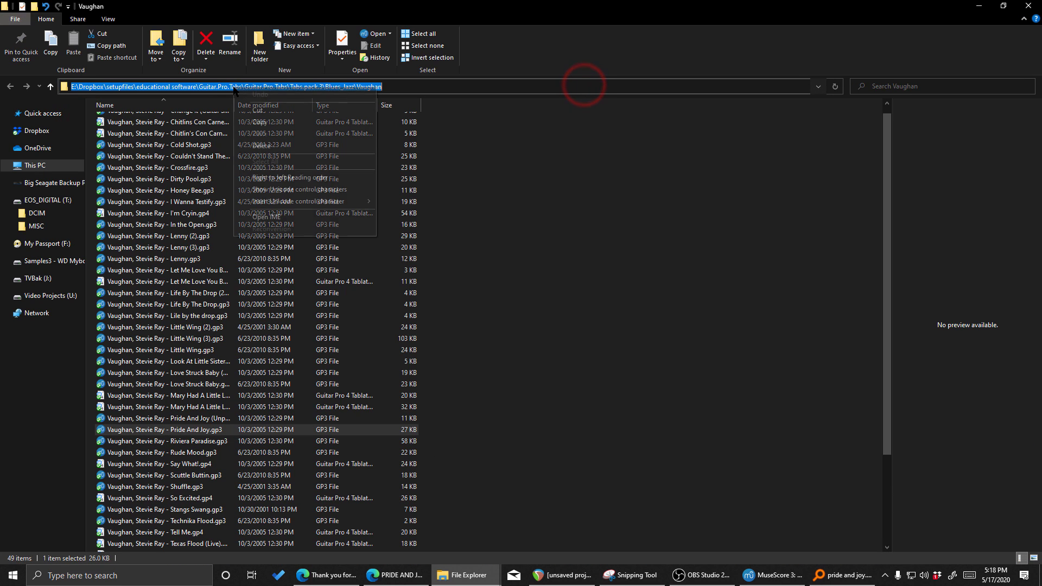
{"action": "left_click", "coordinate": [261, 121]}
{"action": "left_click", "coordinate": [979, 5]}
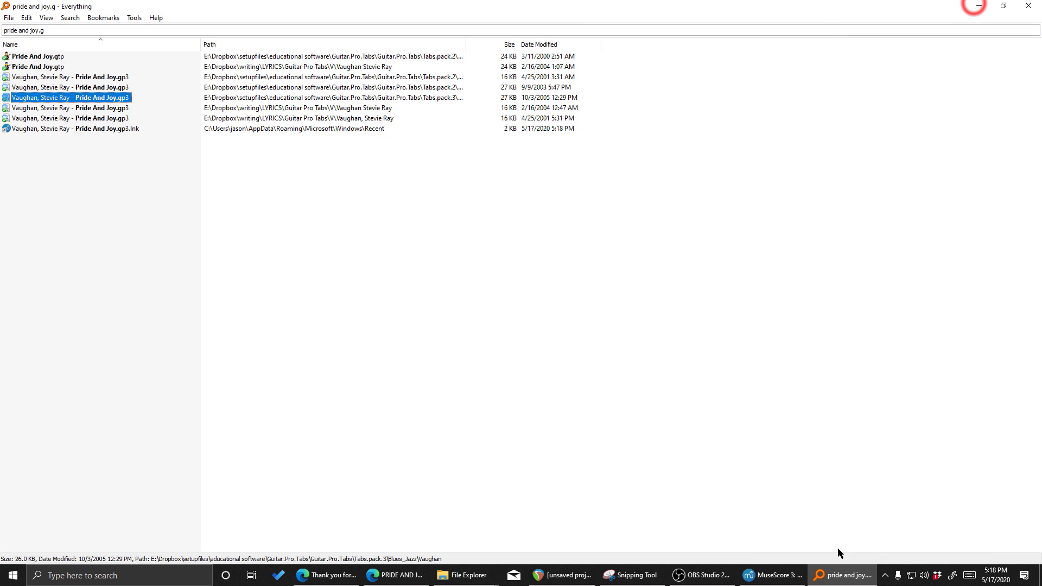
In MuseScore 3, browse to the copied Vaughan folder path for loading a score and try to open "Vaughan, Stevie Ray - Dirty Pool.gp3"
{"action": "left_click", "coordinate": [768, 576]}
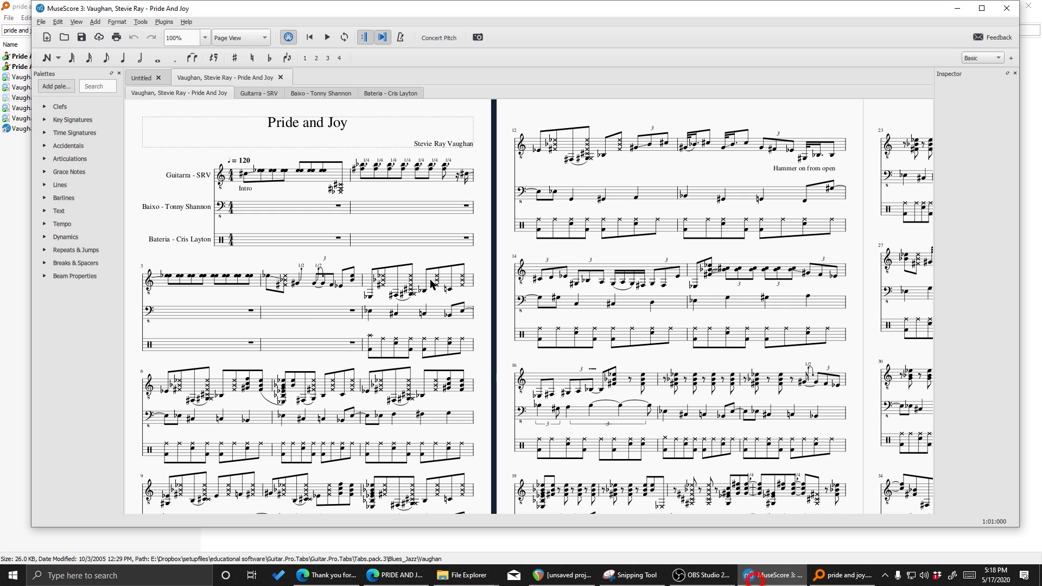
{"action": "left_click", "coordinate": [40, 23]}
{"action": "left_click", "coordinate": [56, 56]}
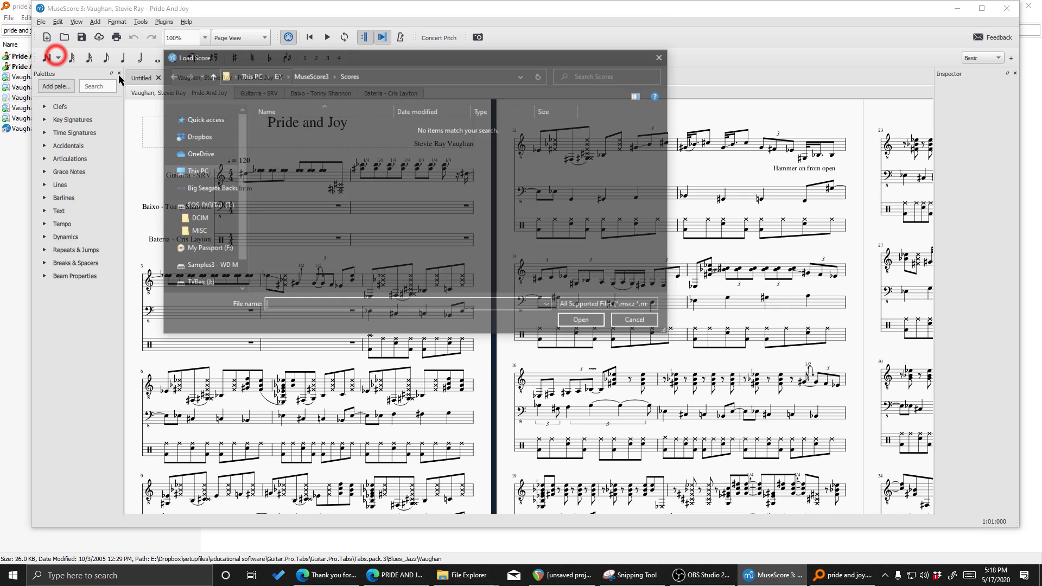
{"action": "left_click", "coordinate": [390, 76]}
{"action": "key", "text": "ctrl+v"}
{"action": "key", "text": "Return"}
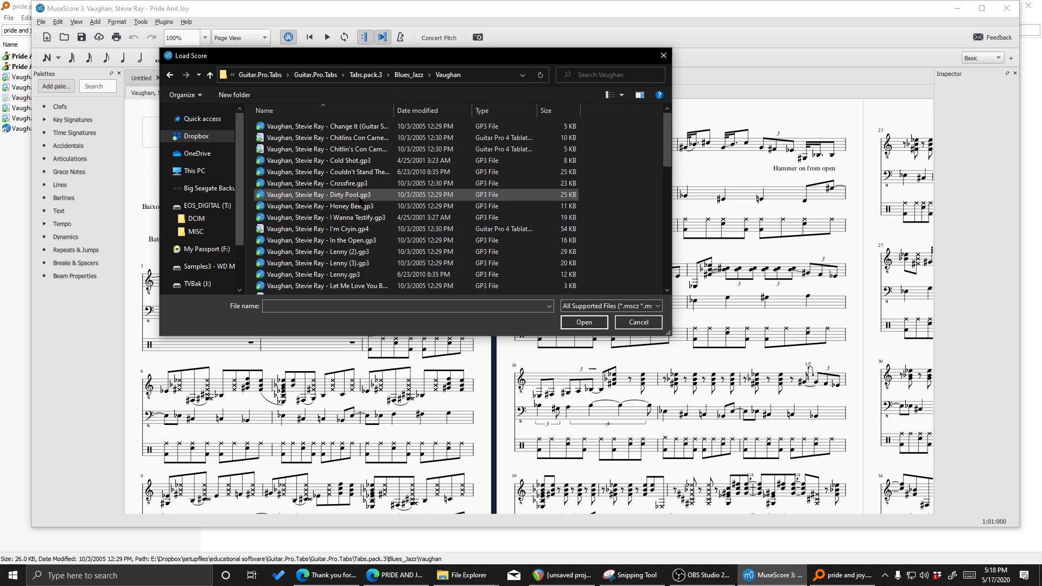
{"action": "double_click", "coordinate": [360, 196]}
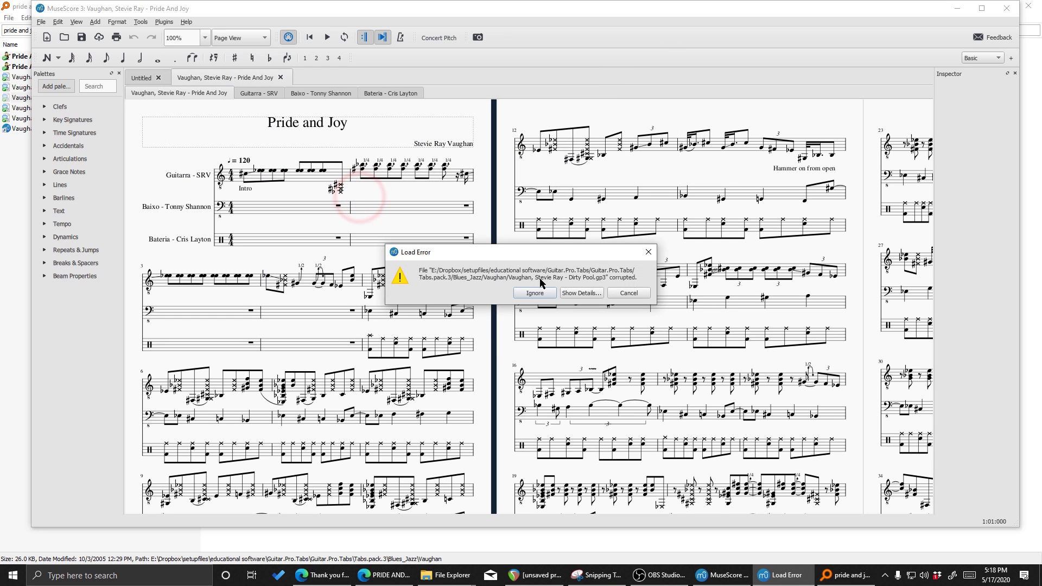
{"action": "left_click", "coordinate": [623, 294]}
Load "Vaughan, Stevie Ray - Little Wing (2).gp3" from the same folder and play back its opening measures
{"action": "left_click", "coordinate": [42, 21]}
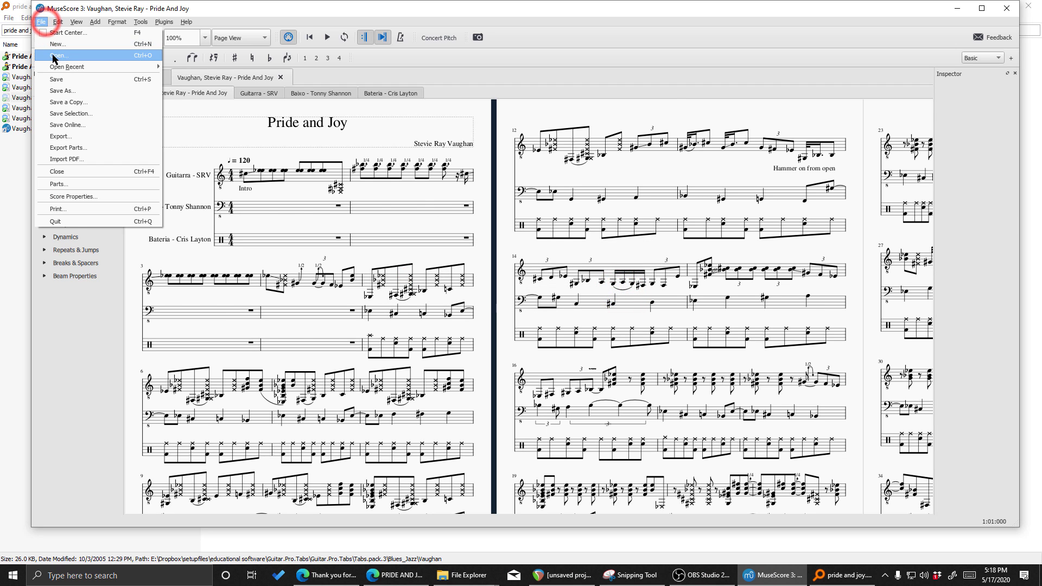
{"action": "left_click", "coordinate": [55, 57]}
{"action": "key", "text": "ctrl+o"}
{"action": "scroll", "coordinate": [380, 266], "scroll_direction": "down", "scroll_amount": 5}
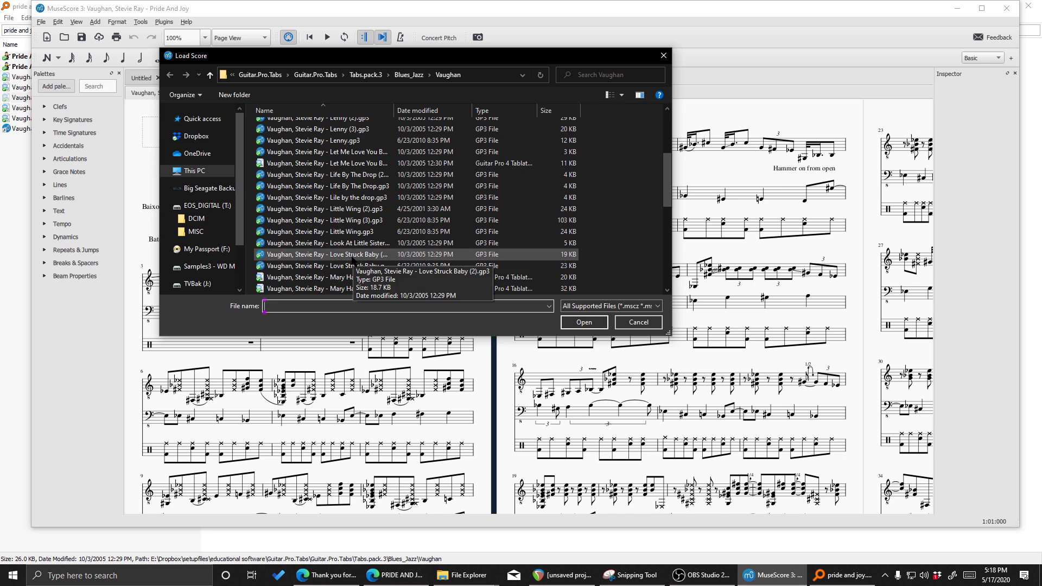
{"action": "double_click", "coordinate": [359, 210]}
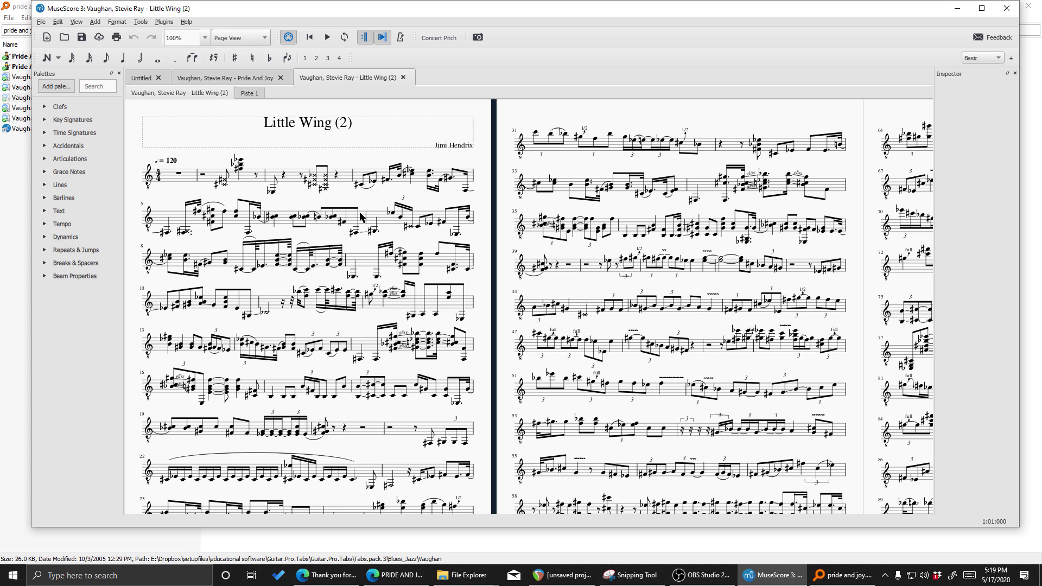
{"action": "key", "text": "space"}
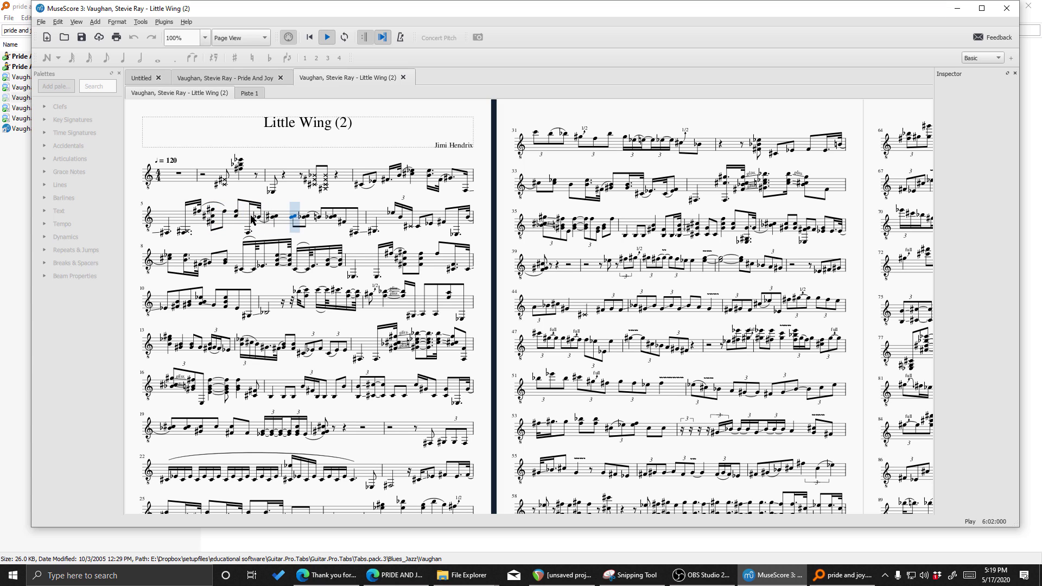
{"action": "key", "text": "space"}
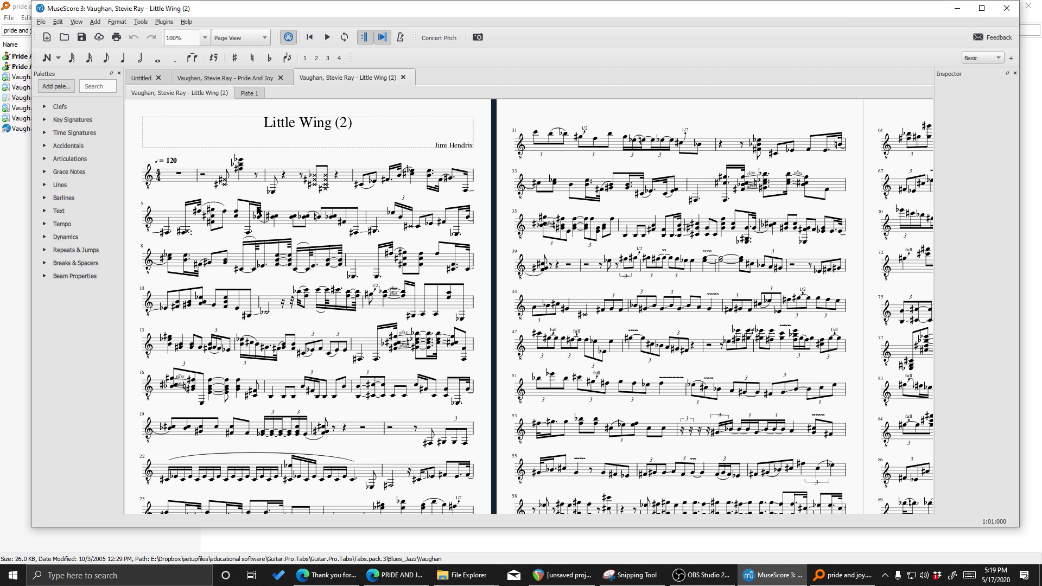
Open the Instruments dialog for the Little Wing (2) score and reposition it so its staves list is fully visible
{"action": "left_click", "coordinate": [76, 23]}
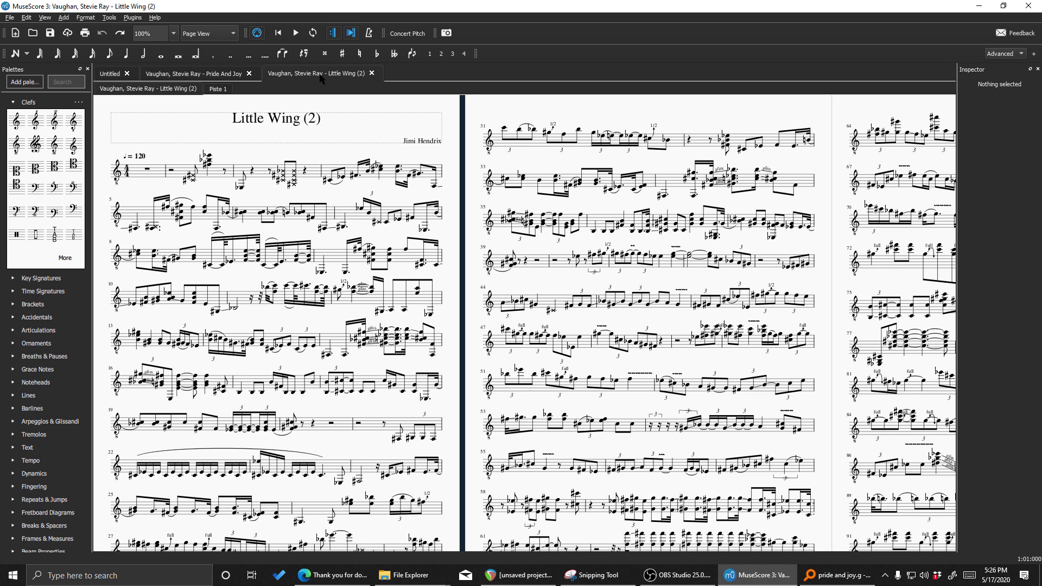
{"action": "left_click", "coordinate": [114, 18]}
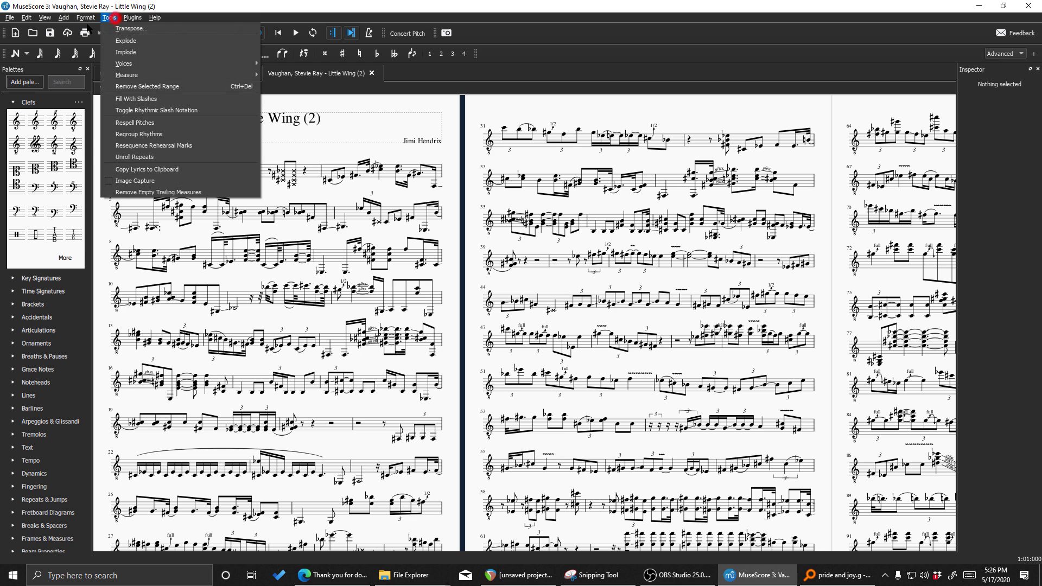
{"action": "mouse_move", "coordinate": [27, 19]}
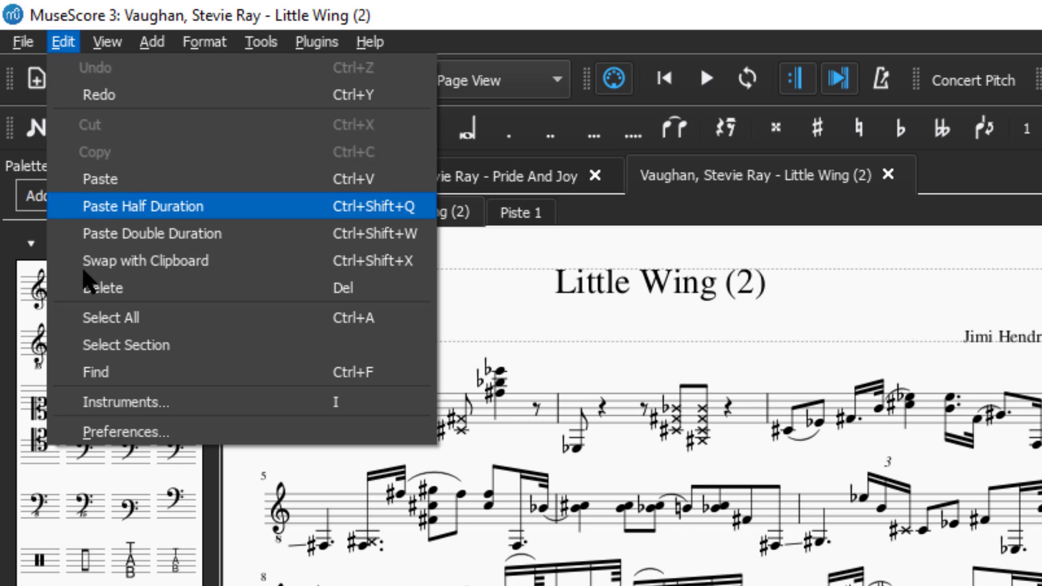
{"action": "left_click", "coordinate": [181, 404]}
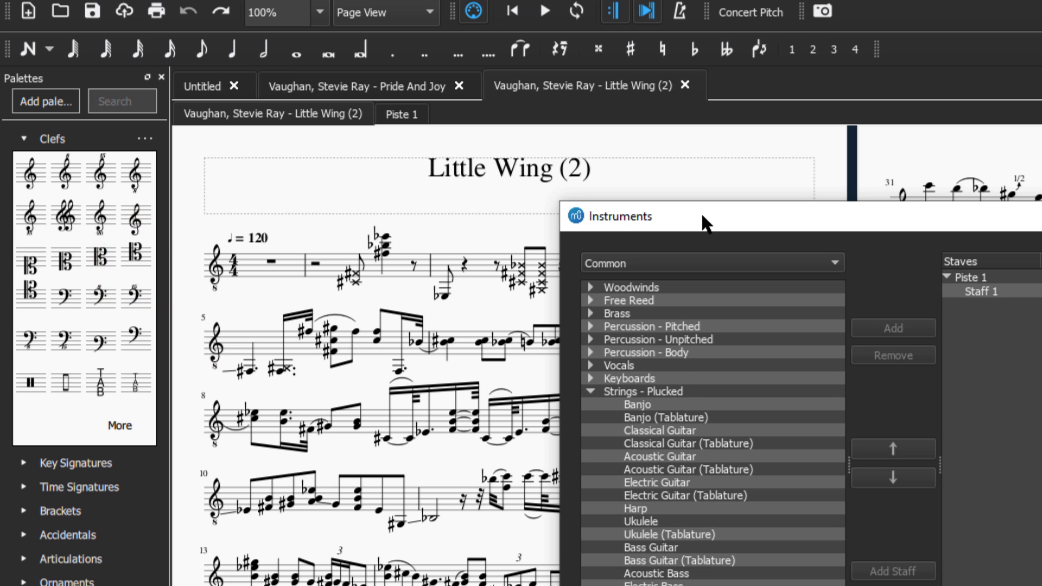
{"action": "left_click_drag", "start_coordinate": [703, 216], "coordinate": [294, 68]}
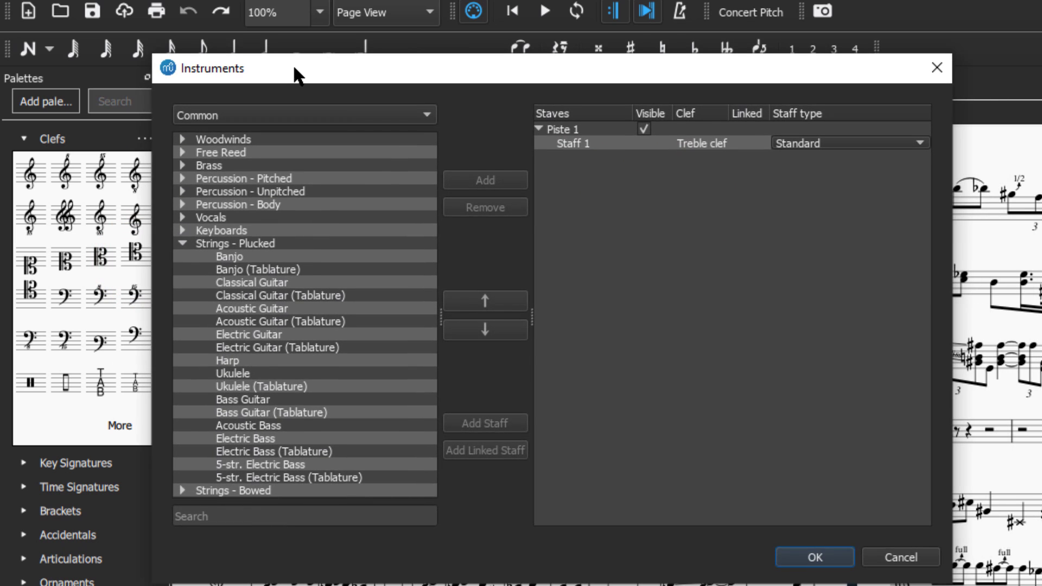
Examine the Piste 1 instrument and its staff entry, including the clef, linked and staff type columns
{"action": "left_click", "coordinate": [574, 145]}
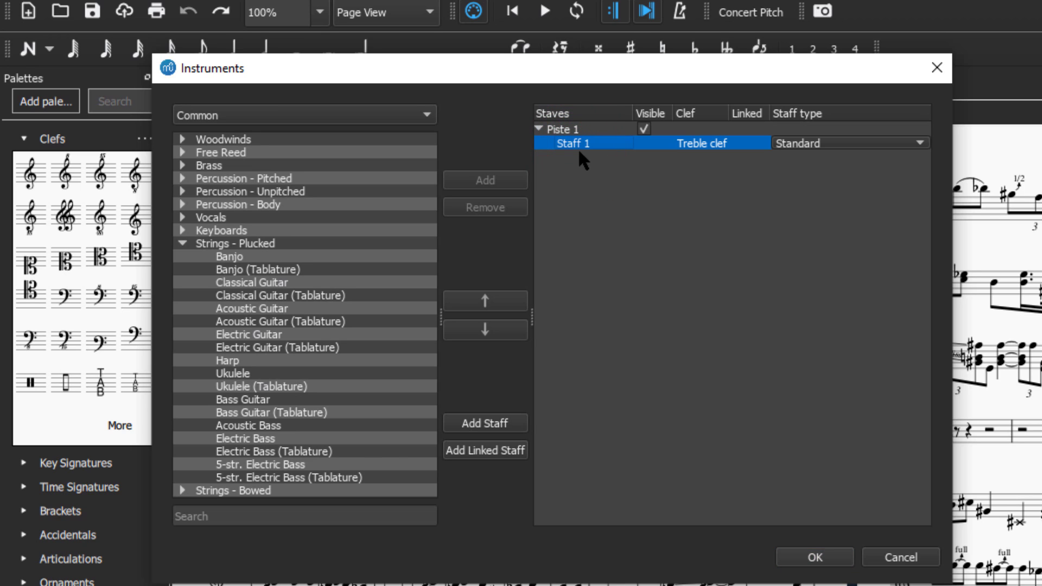
{"action": "left_click", "coordinate": [562, 129]}
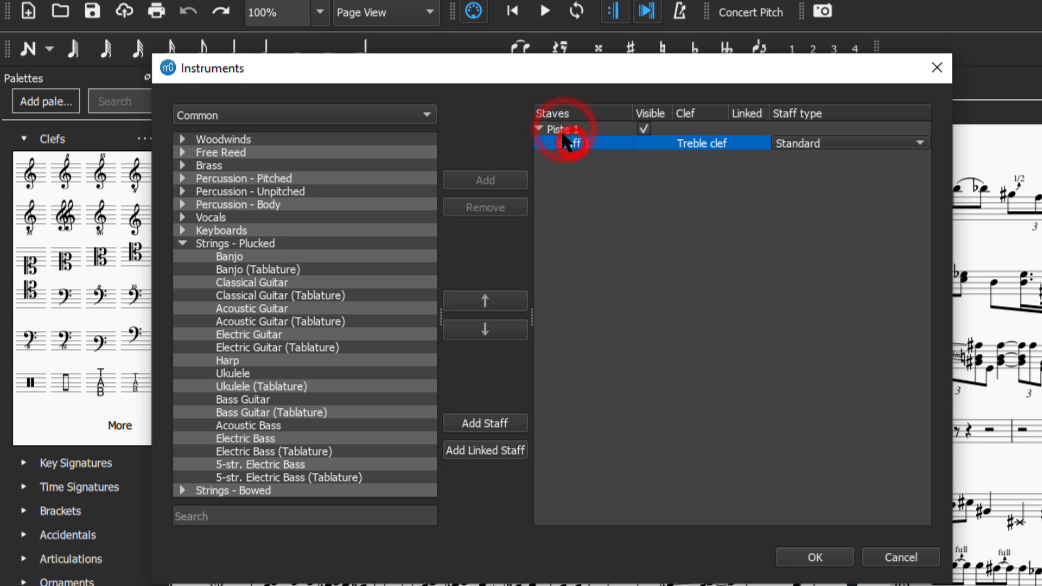
{"action": "left_click", "coordinate": [570, 145]}
{"action": "left_click", "coordinate": [537, 129]}
{"action": "left_click", "coordinate": [566, 128]}
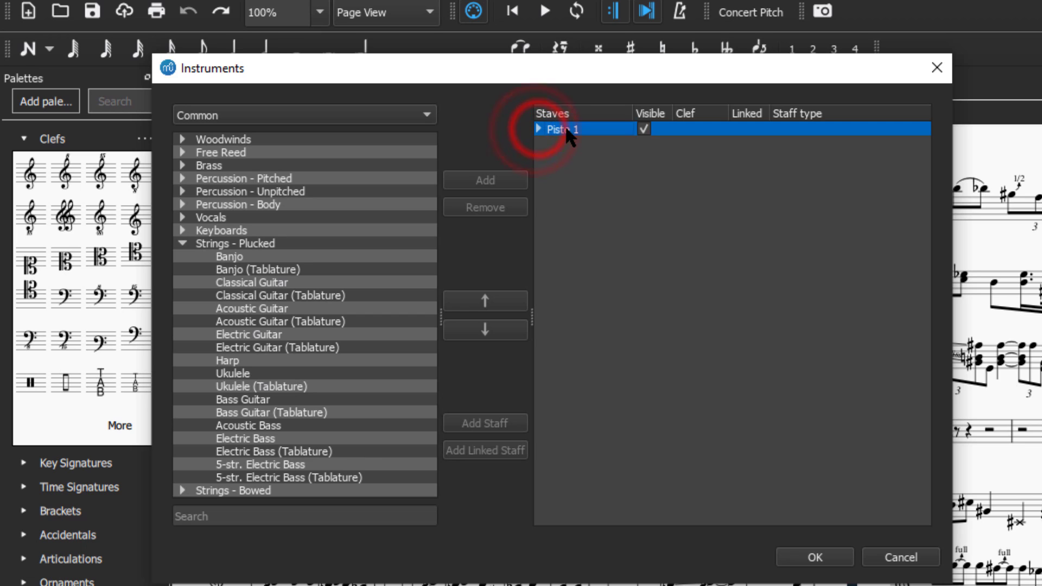
{"action": "left_click", "coordinate": [539, 129]}
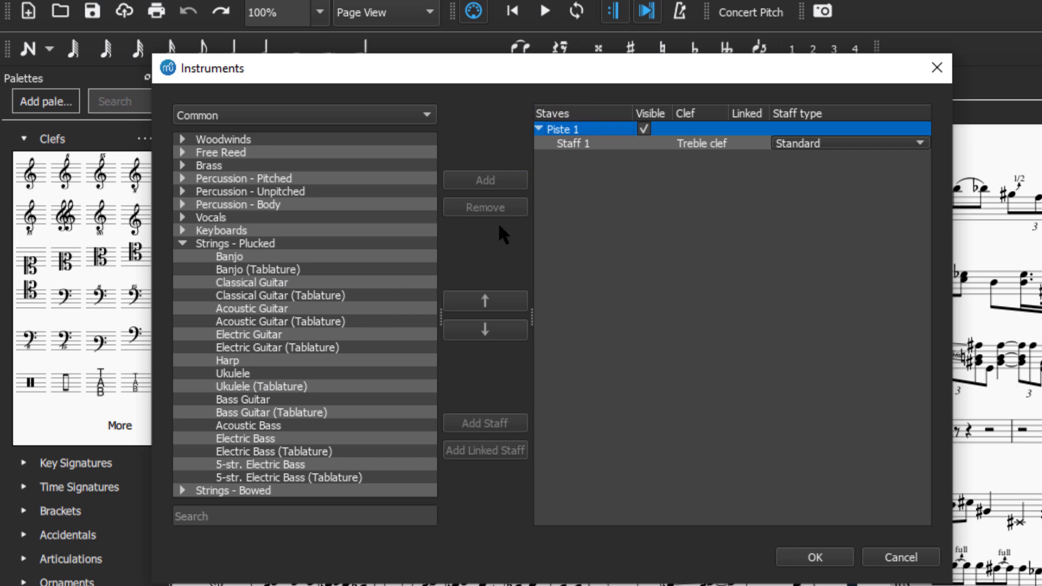
{"action": "left_click", "coordinate": [699, 131]}
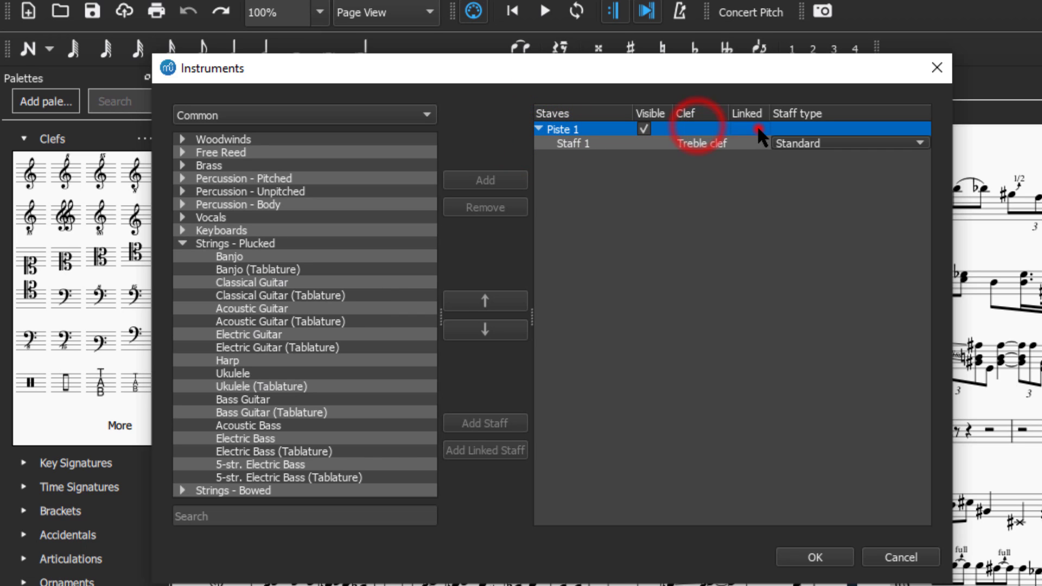
{"action": "left_click", "coordinate": [759, 128]}
Add a linked staff to Staff 1 of Piste 1 with staff type "Tab. 6-str. full" and apply it to the score
{"action": "left_click", "coordinate": [705, 139]}
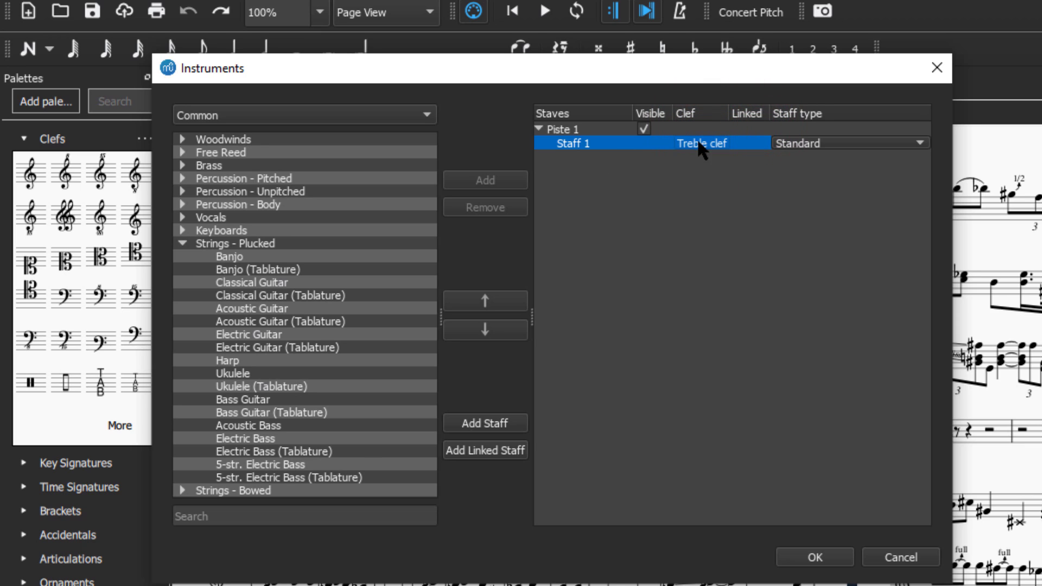
{"action": "left_click", "coordinate": [471, 453]}
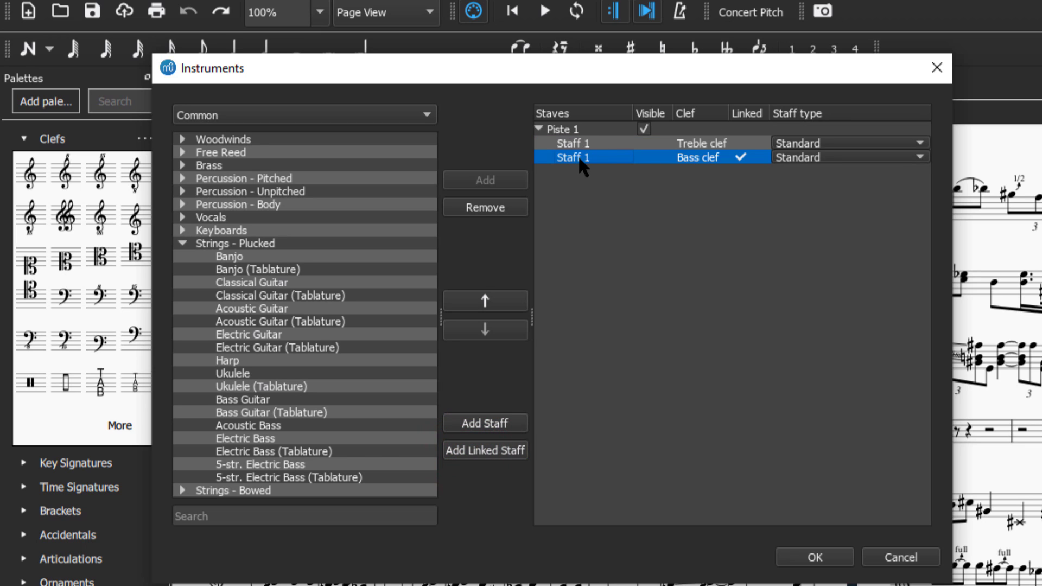
{"action": "left_click", "coordinate": [739, 156]}
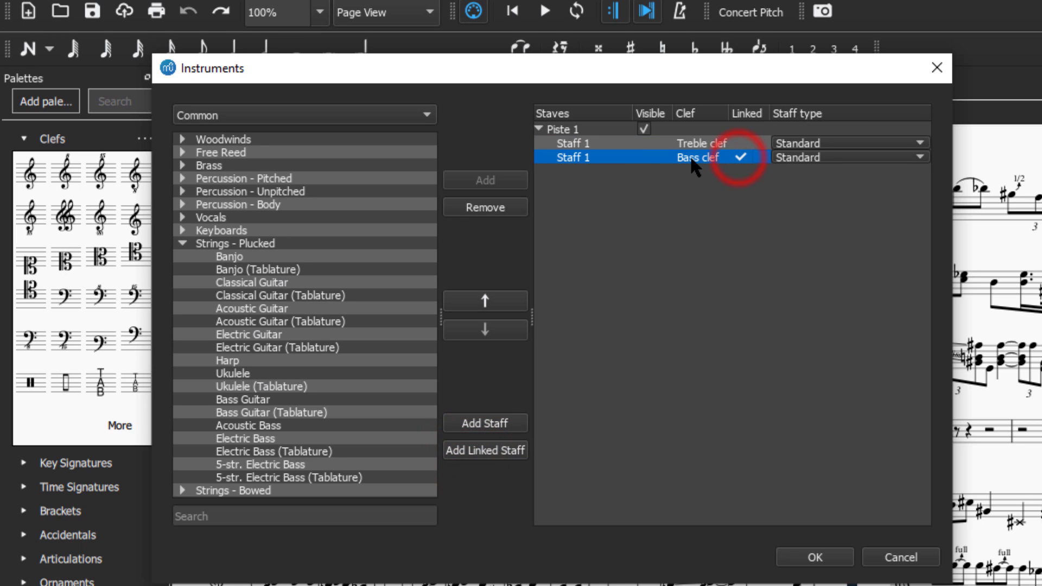
{"action": "left_click", "coordinate": [820, 157]}
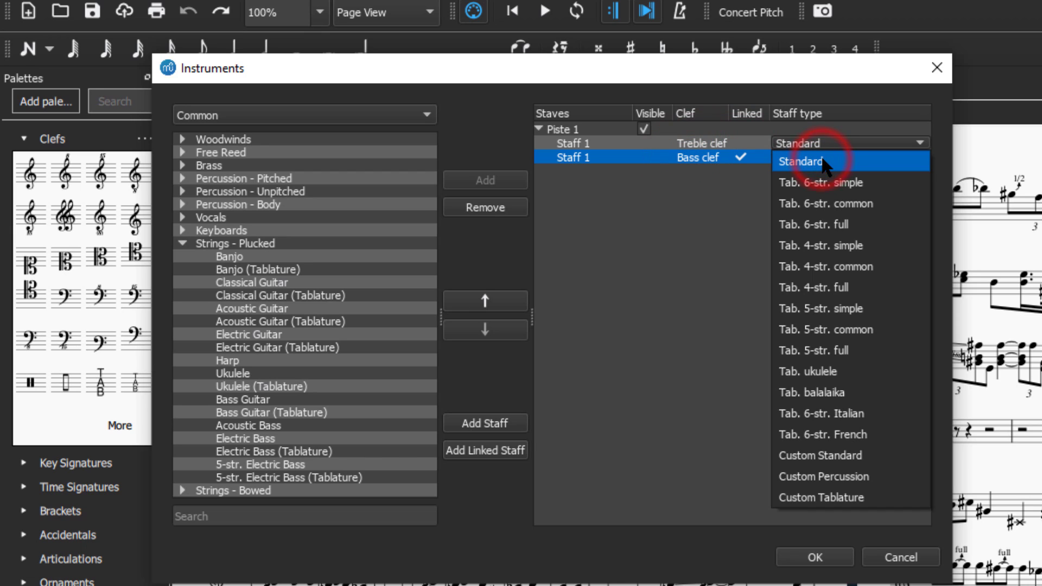
{"action": "left_click", "coordinate": [897, 219]}
{"action": "left_click", "coordinate": [813, 552]}
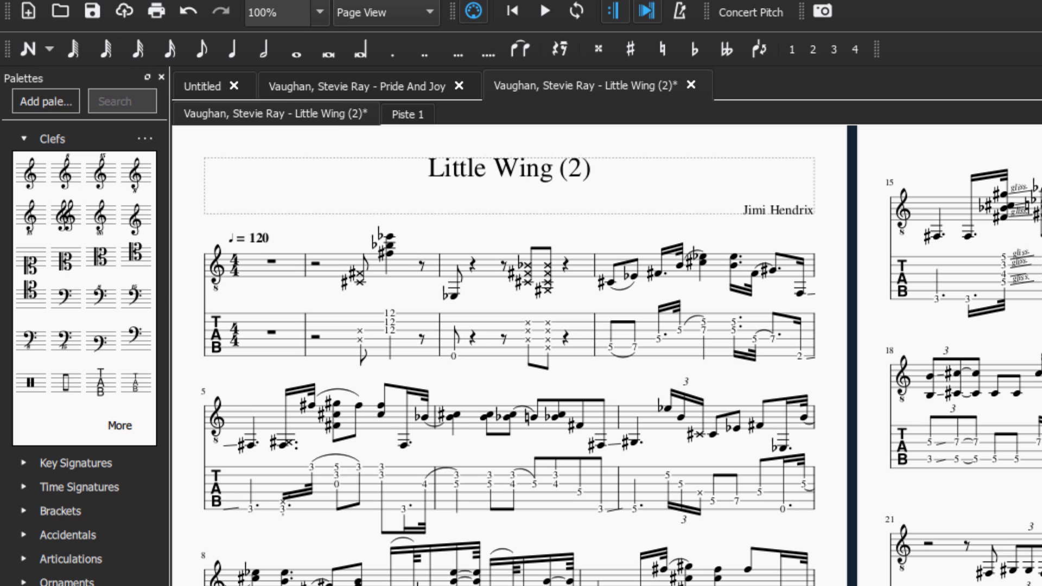
Remove the Standard treble-clef staff from Piste 1 in the Instruments dialog, keeping the 6-string tablature staff, and apply the change
{"action": "left_click", "coordinate": [35, 23]}
{"action": "left_click", "coordinate": [34, 23]}
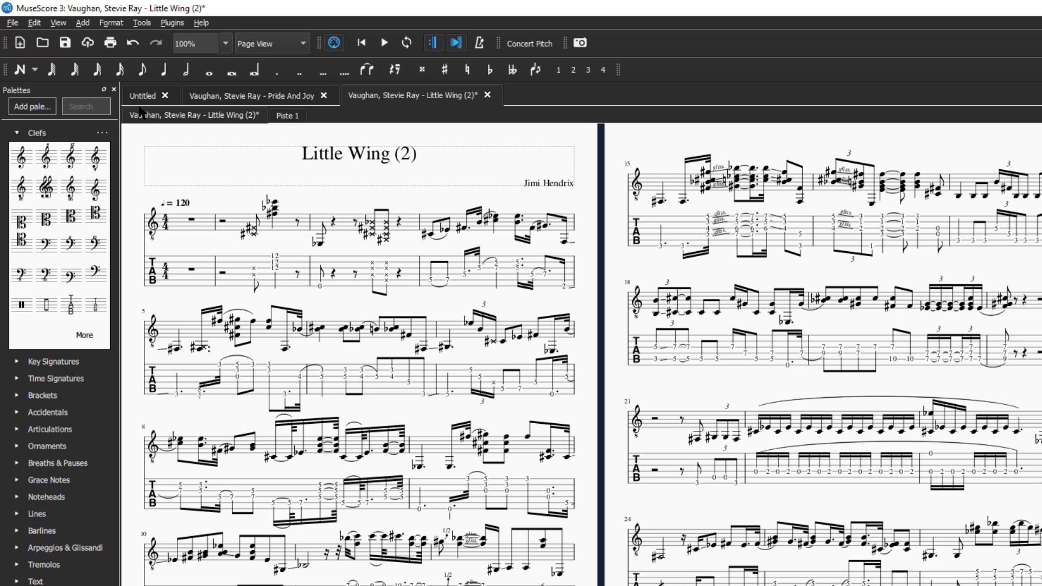
{"action": "key", "text": "i"}
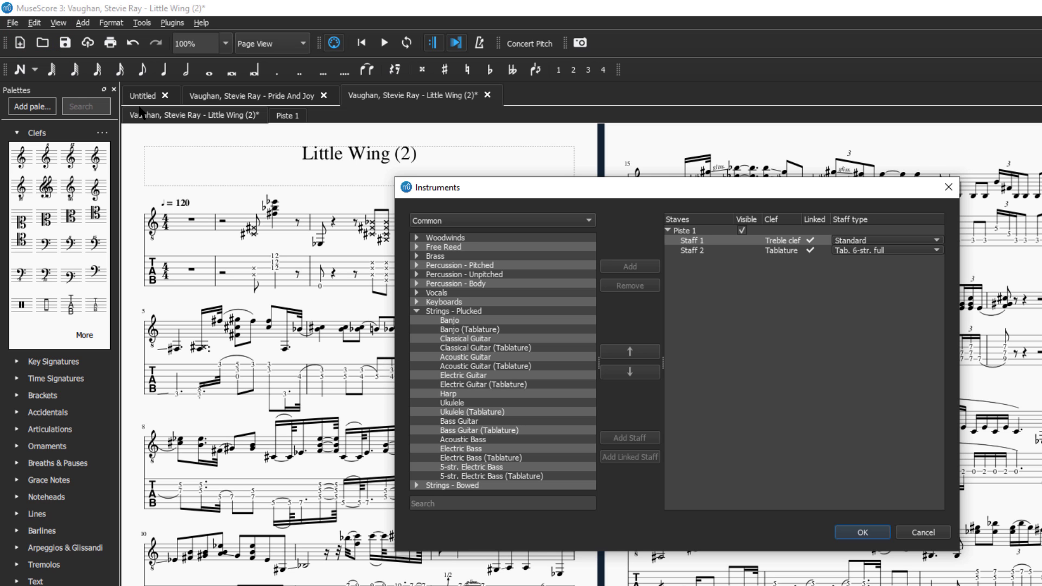
{"action": "left_click", "coordinate": [878, 240]}
{"action": "left_click", "coordinate": [874, 240]}
{"action": "left_click", "coordinate": [793, 242]}
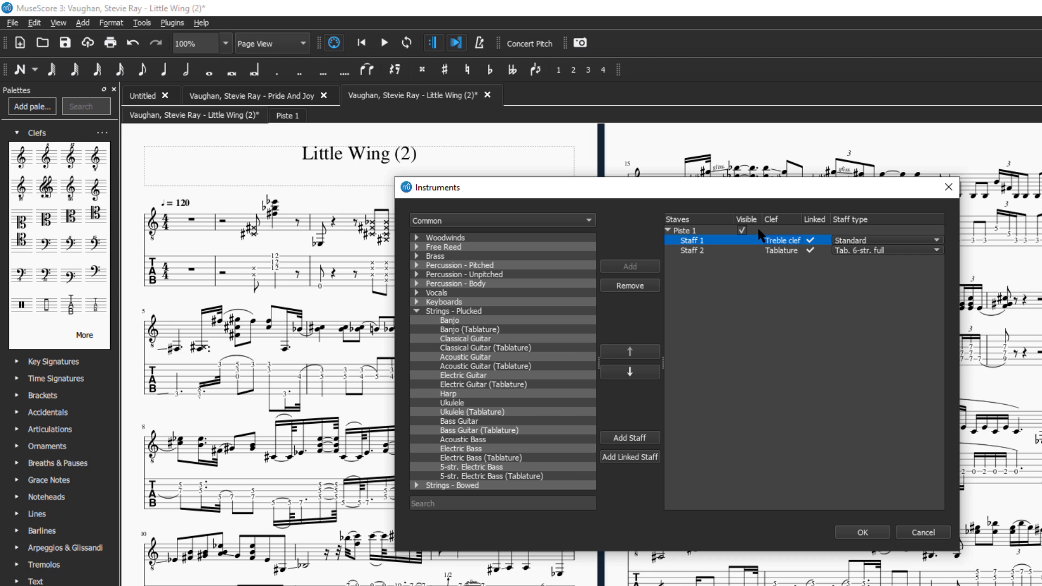
{"action": "left_click", "coordinate": [630, 285]}
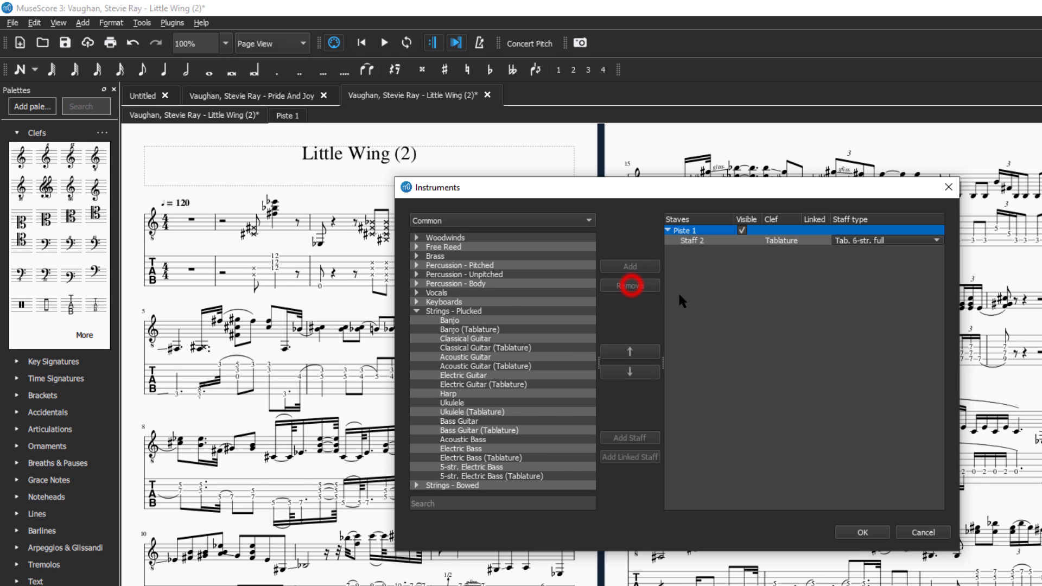
{"action": "left_click", "coordinate": [854, 533]}
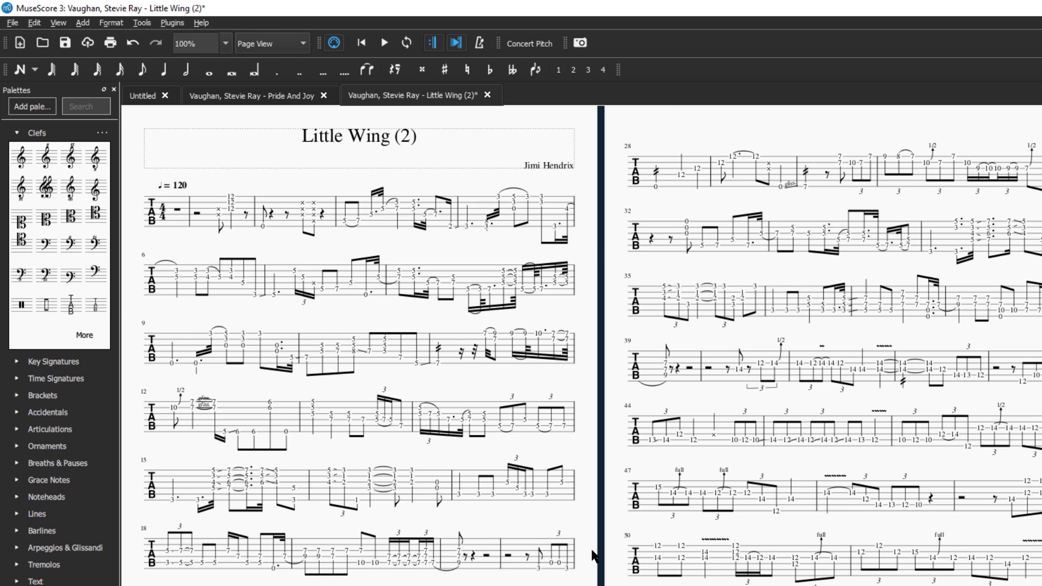
{"action": "left_click", "coordinate": [595, 557]}
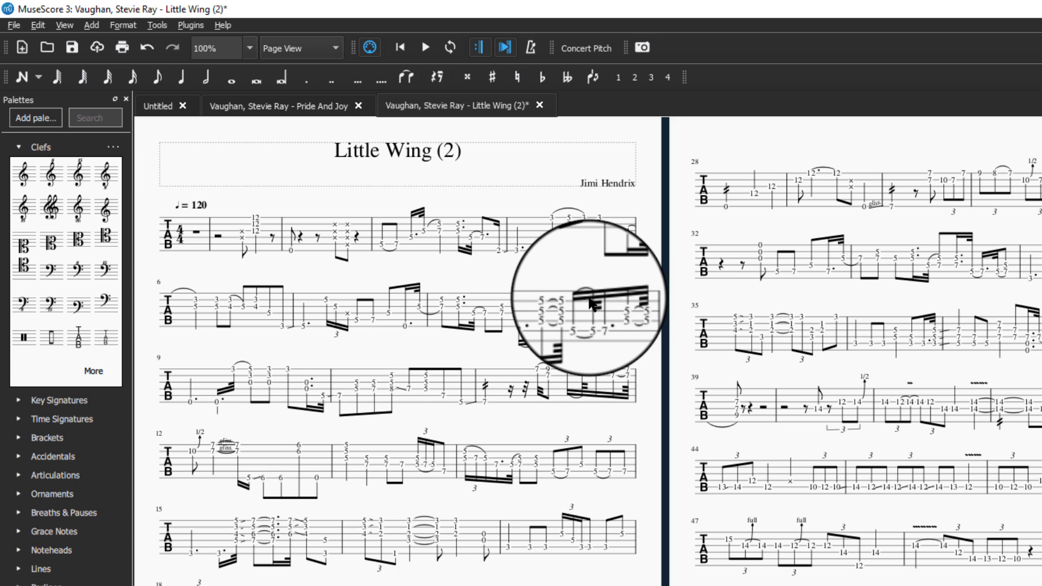
Change the staff type of Staff 1 under Piste 1 to "Tab. 6-str. common" and apply it to the score
{"action": "left_click", "coordinate": [320, 293]}
{"action": "key", "text": "i"}
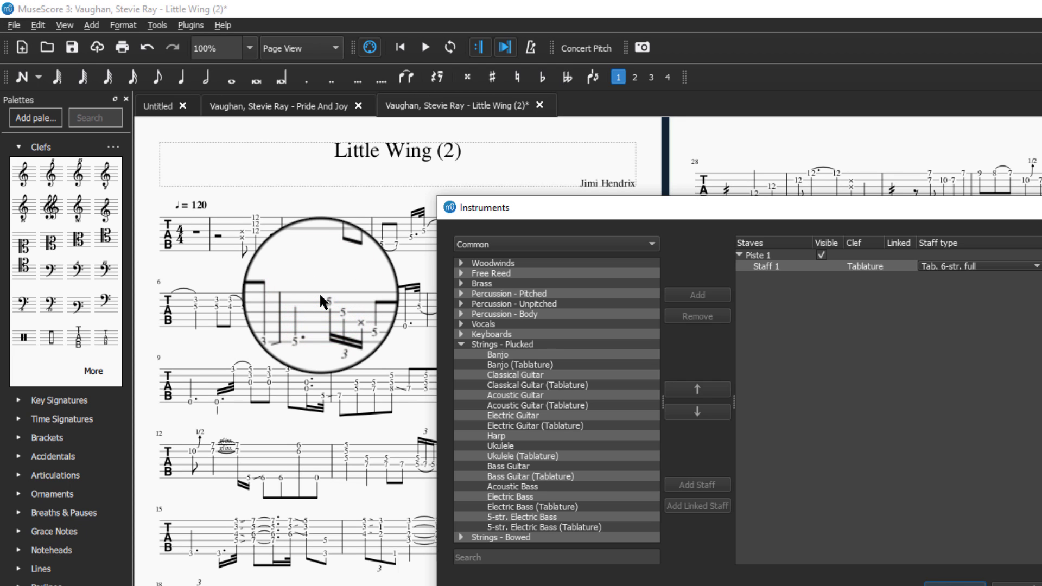
{"action": "left_click", "coordinate": [975, 268]}
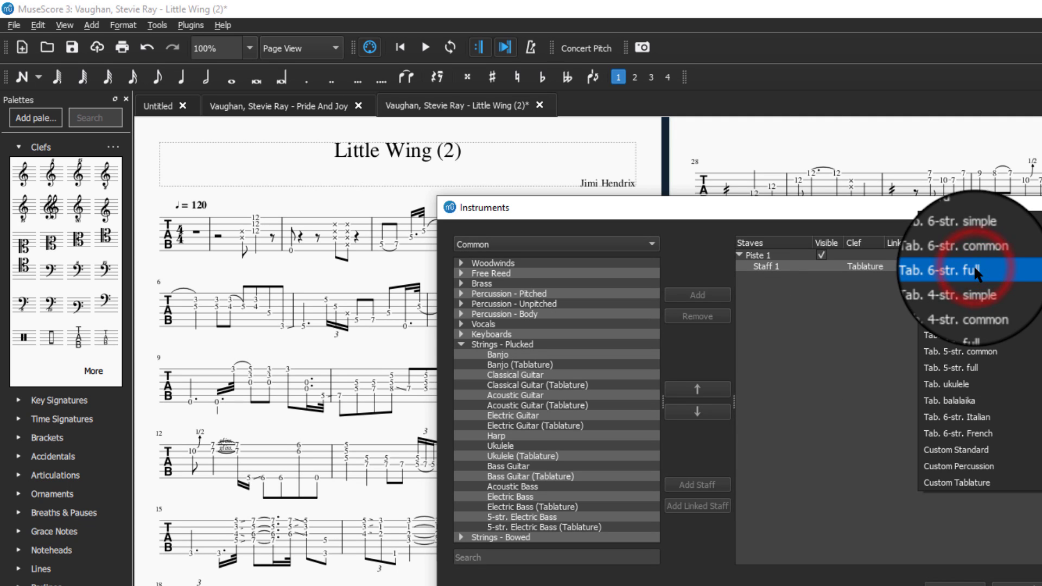
{"action": "left_click", "coordinate": [984, 259]}
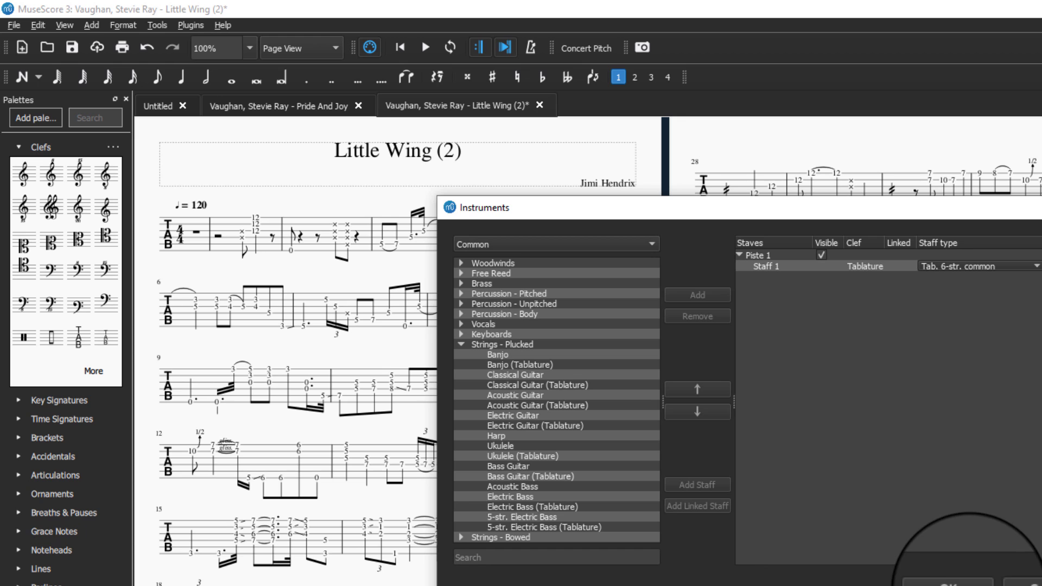
{"action": "left_click", "coordinate": [950, 582]}
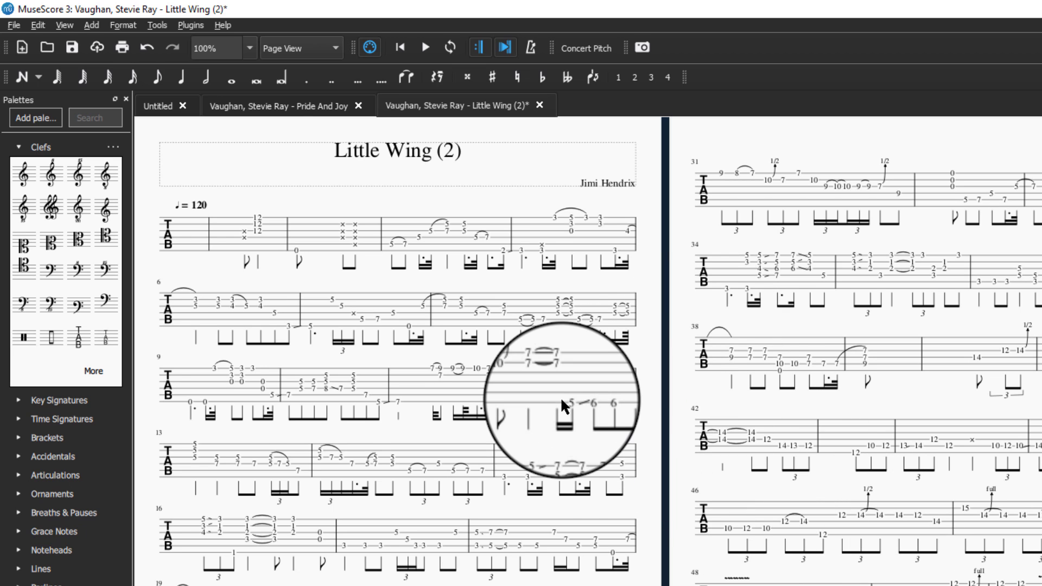
Switch Staff 1 of Piste 1 to staff type "Tab. 6-str. simple" and play back the first measures of the score
{"action": "left_click", "coordinate": [386, 313]}
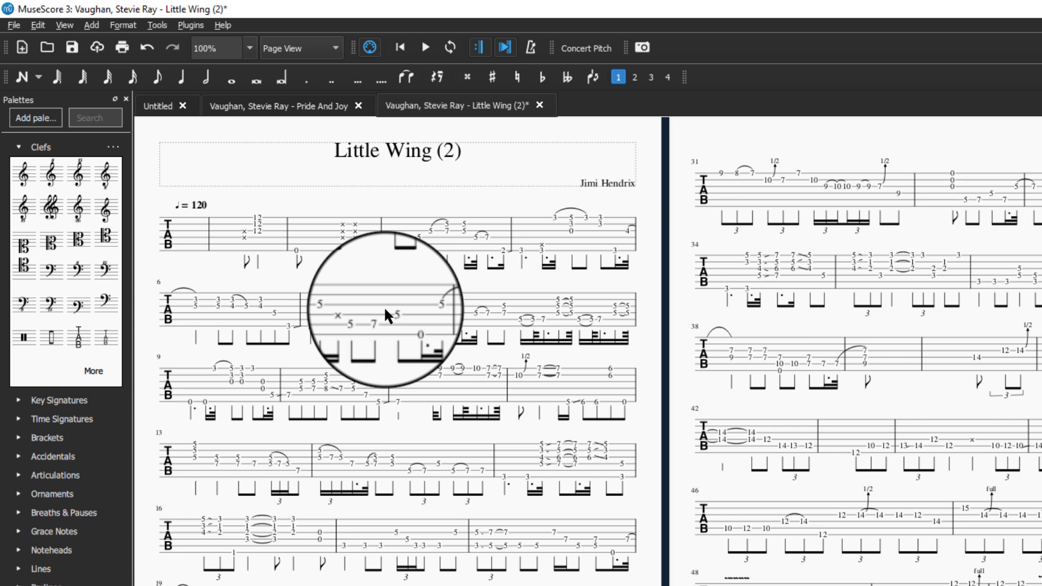
{"action": "key", "text": "i"}
{"action": "left_click", "coordinate": [1004, 264]}
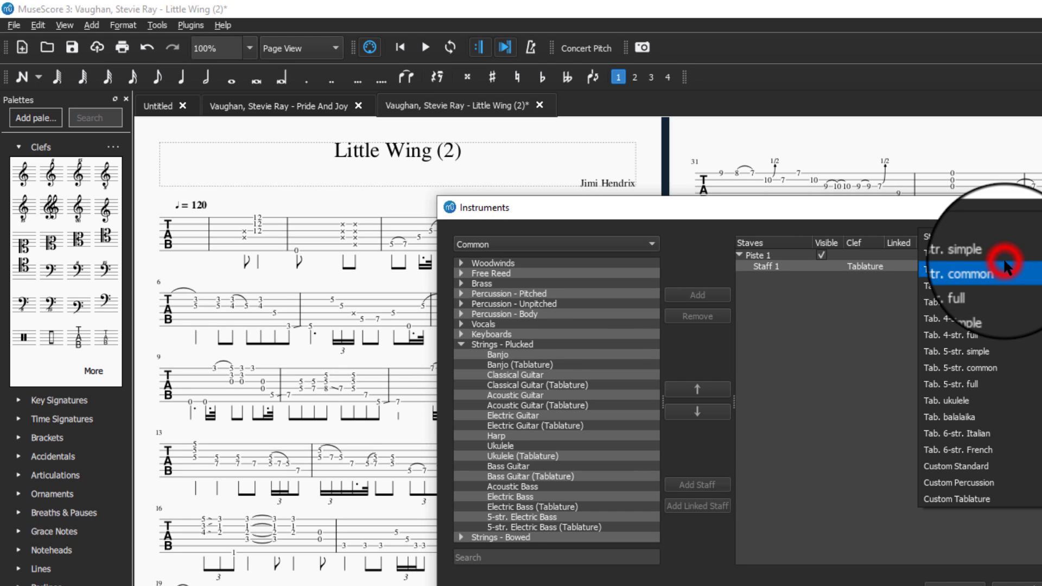
{"action": "left_click", "coordinate": [989, 250]}
{"action": "left_click", "coordinate": [955, 580]}
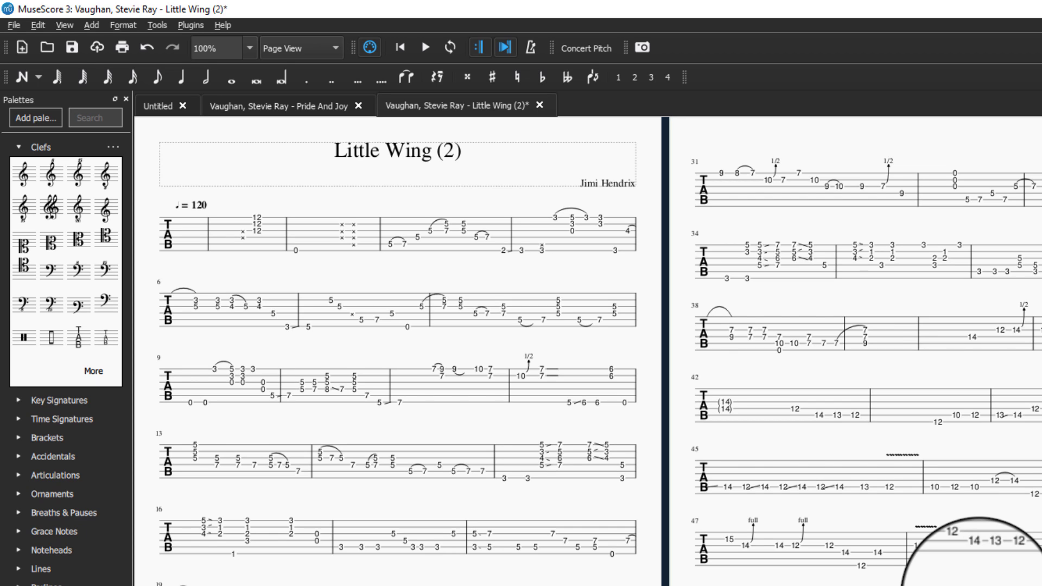
{"action": "key", "text": "space"}
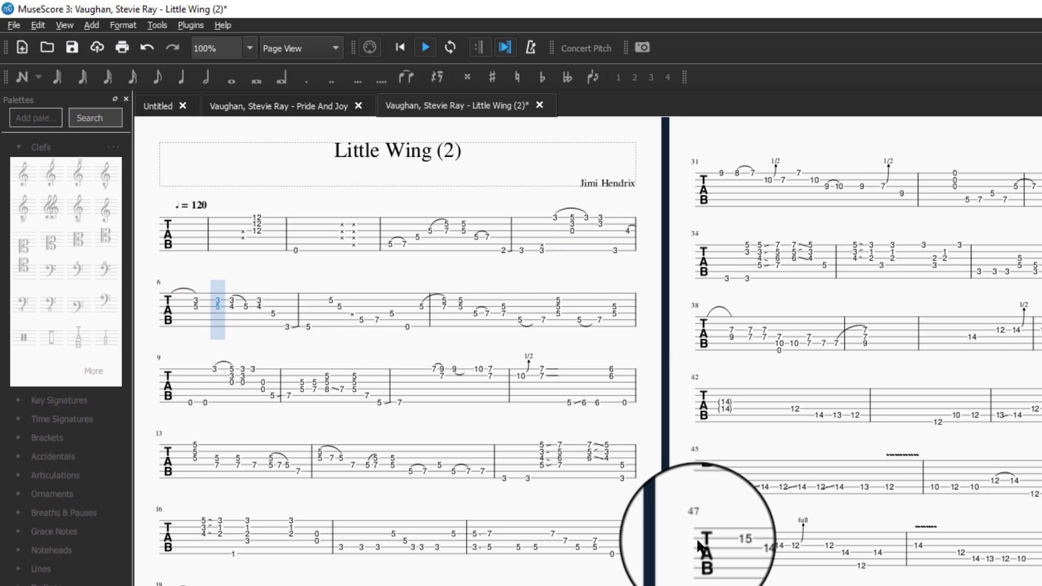
{"action": "key", "text": "space"}
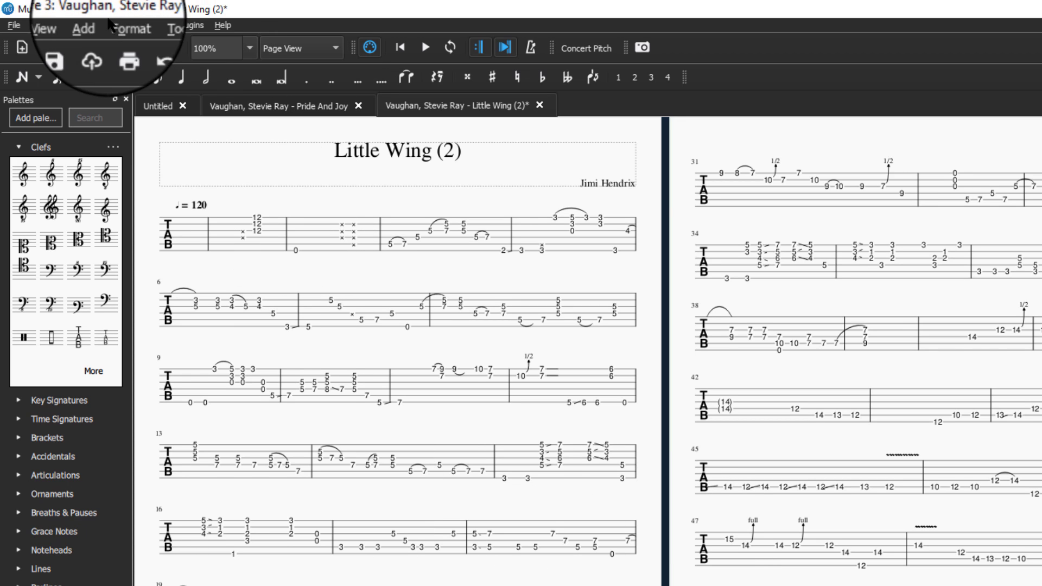
Set Staff 1 of Piste 1 back to the "Tab. 6-str. common" staff type in the Instruments dialog and apply it
{"action": "left_click", "coordinate": [144, 30]}
{"action": "left_click", "coordinate": [143, 27]}
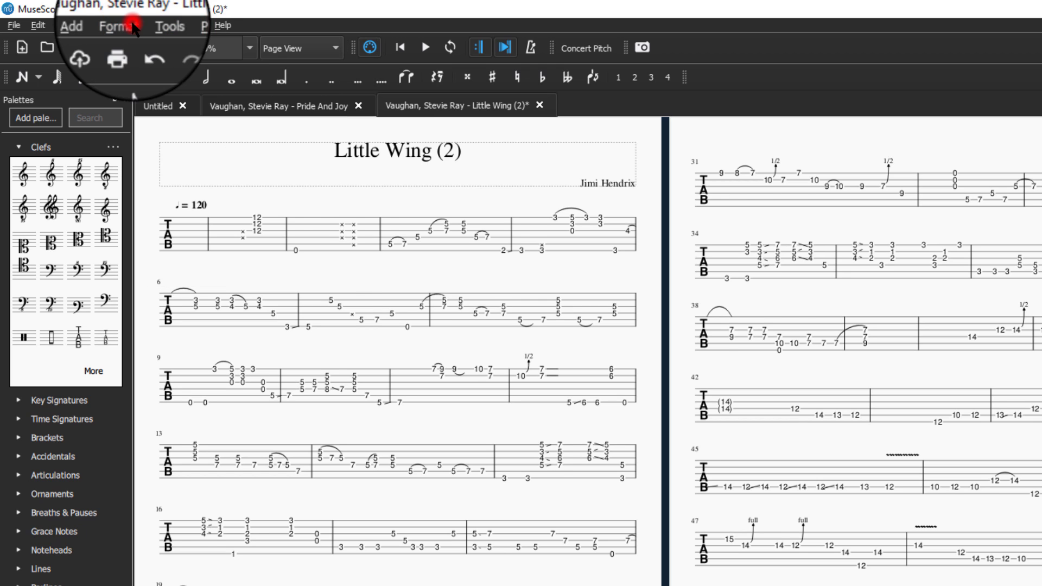
{"action": "key", "text": "i"}
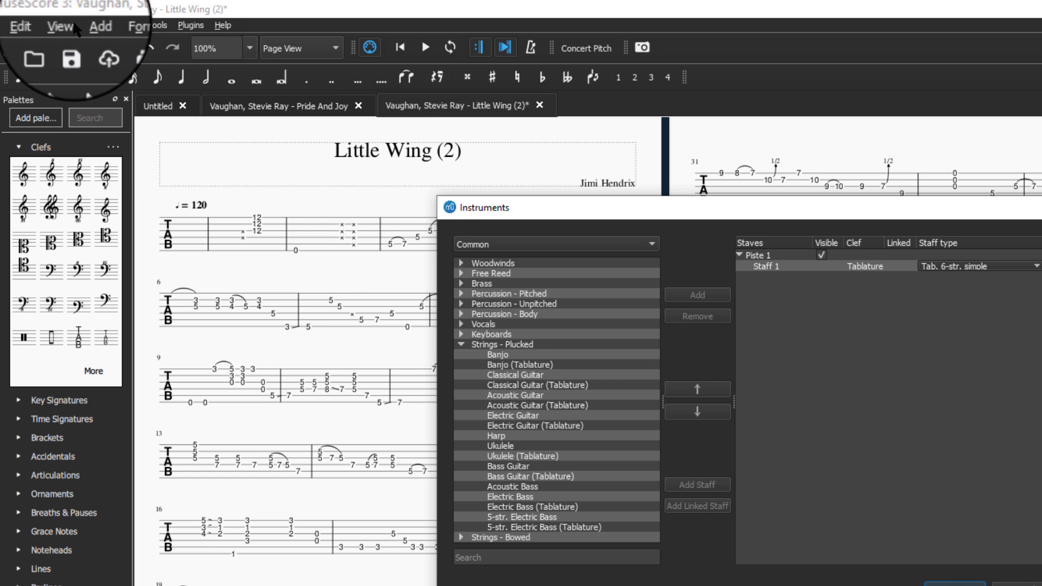
{"action": "left_click", "coordinate": [945, 266]}
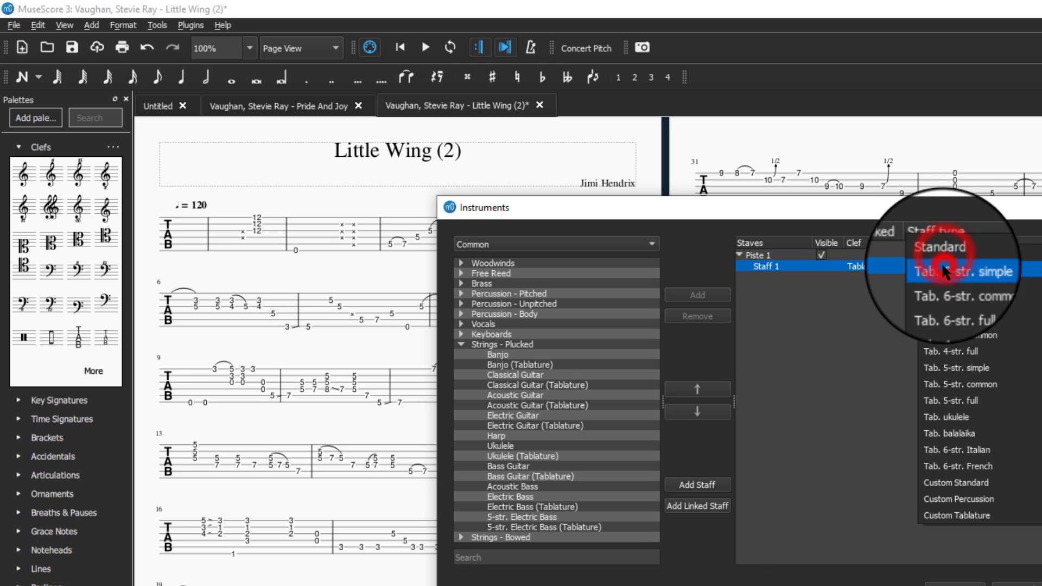
{"action": "left_click", "coordinate": [950, 287]}
{"action": "left_click", "coordinate": [951, 580]}
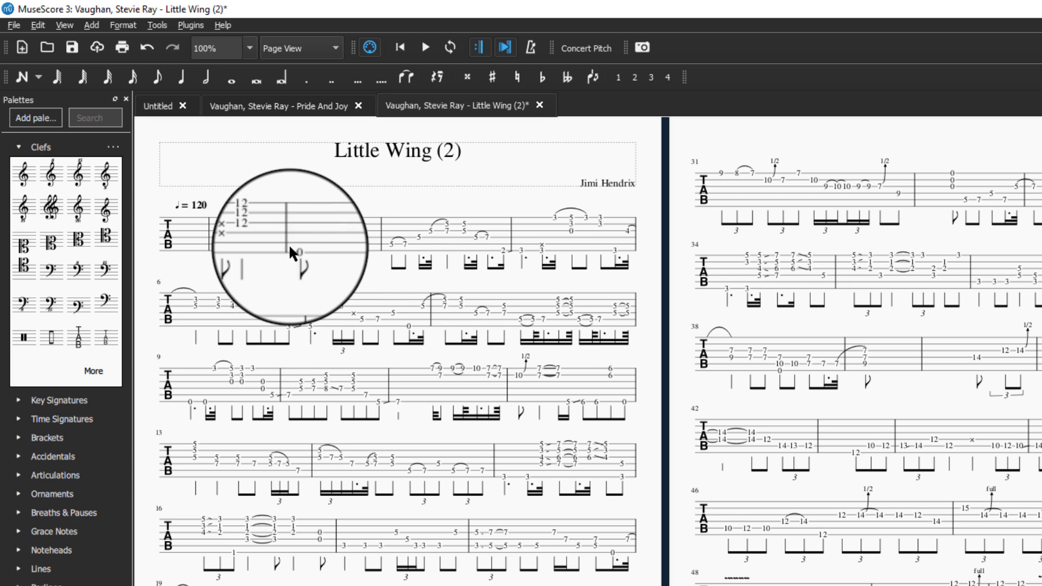
Enable the playback metronome and play the Little Wing (2) score with it, stopping after a few measures
{"action": "right_click", "coordinate": [533, 47]}
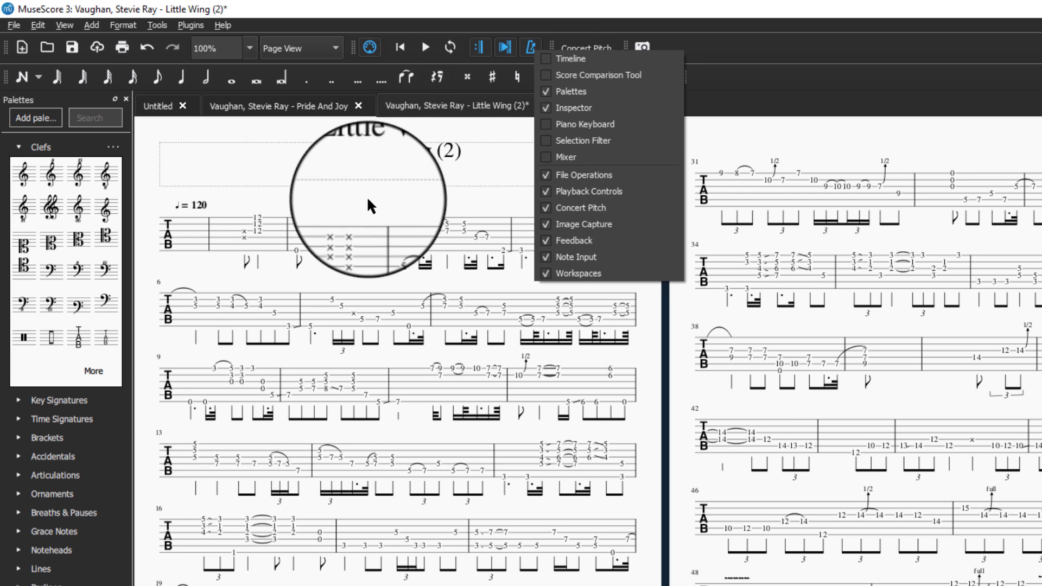
{"action": "left_click", "coordinate": [532, 49]}
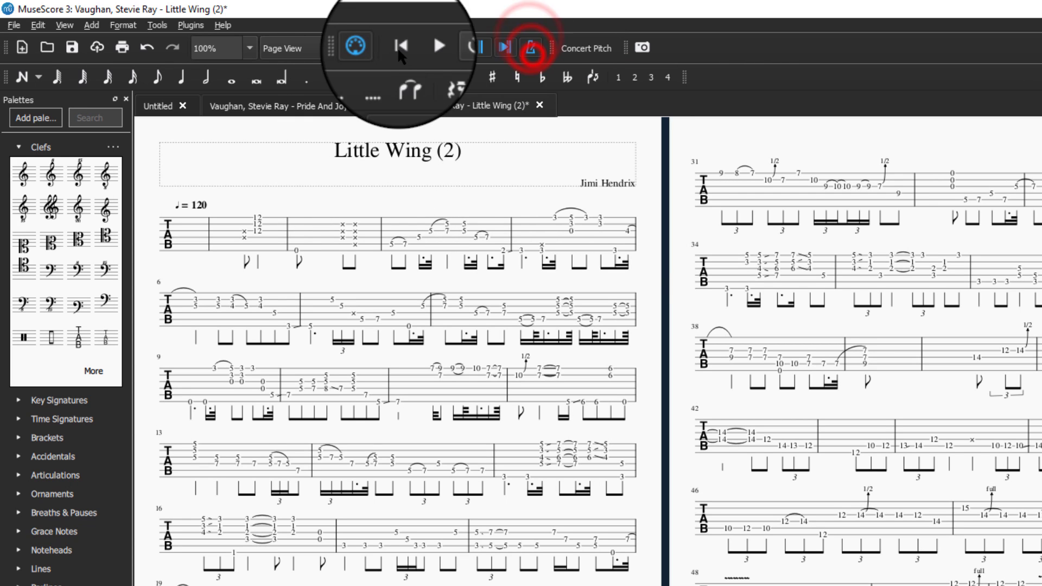
{"action": "left_click", "coordinate": [422, 49]}
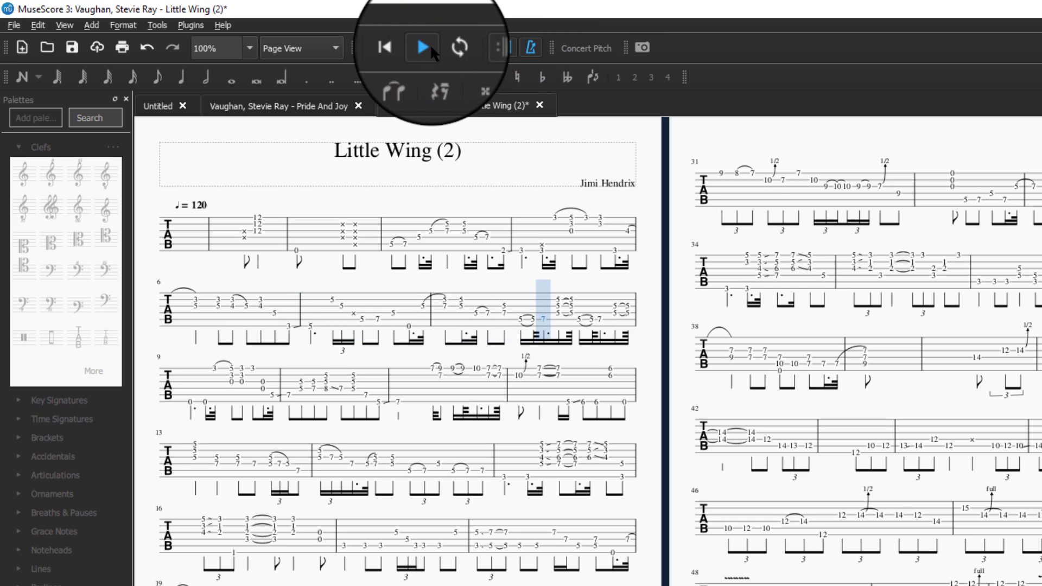
{"action": "left_click", "coordinate": [423, 48]}
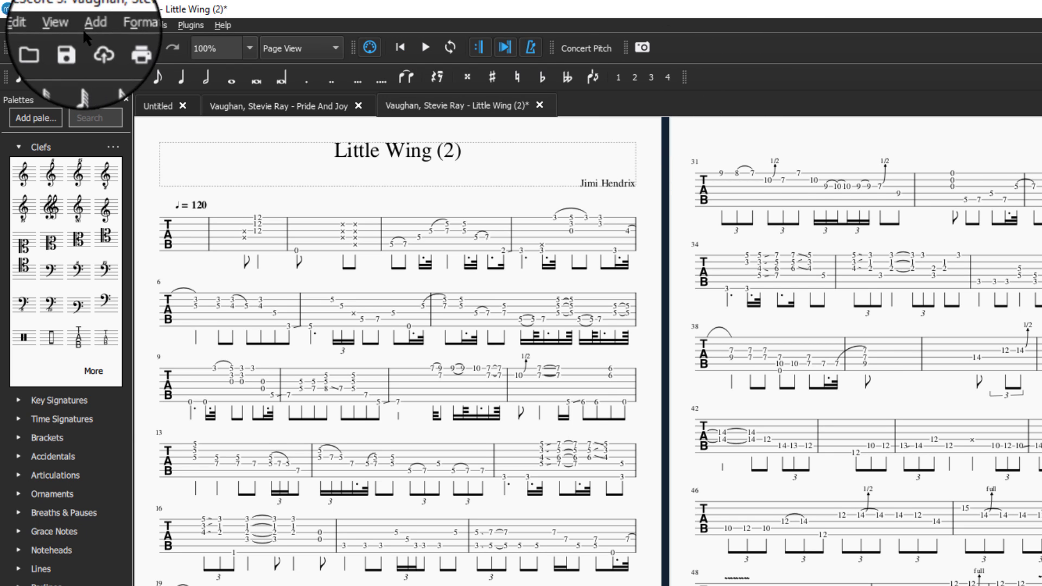
{"action": "left_click", "coordinate": [67, 26]}
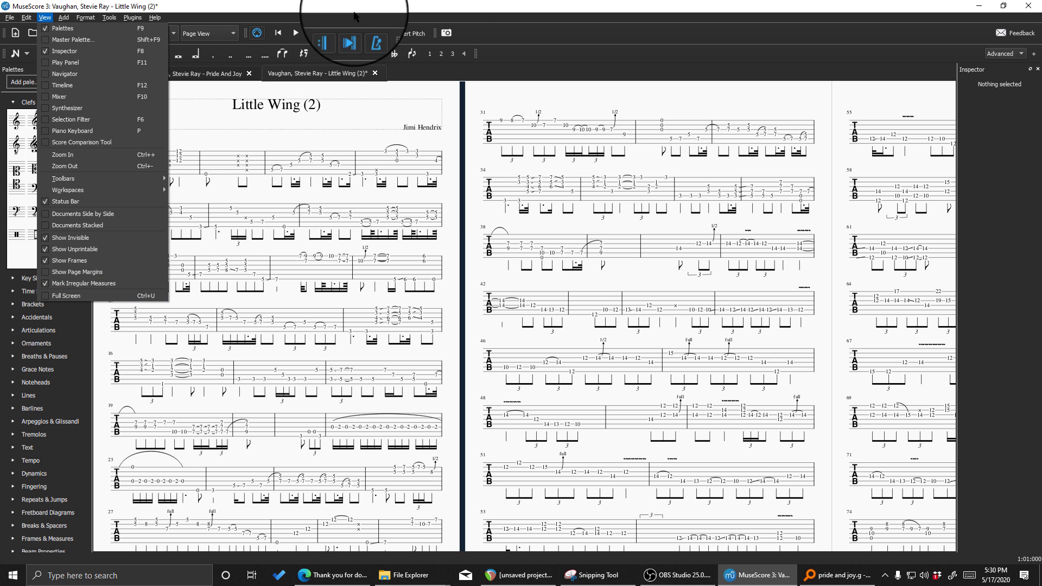
{"action": "left_click", "coordinate": [225, 179]}
{"action": "left_click", "coordinate": [18, 292]}
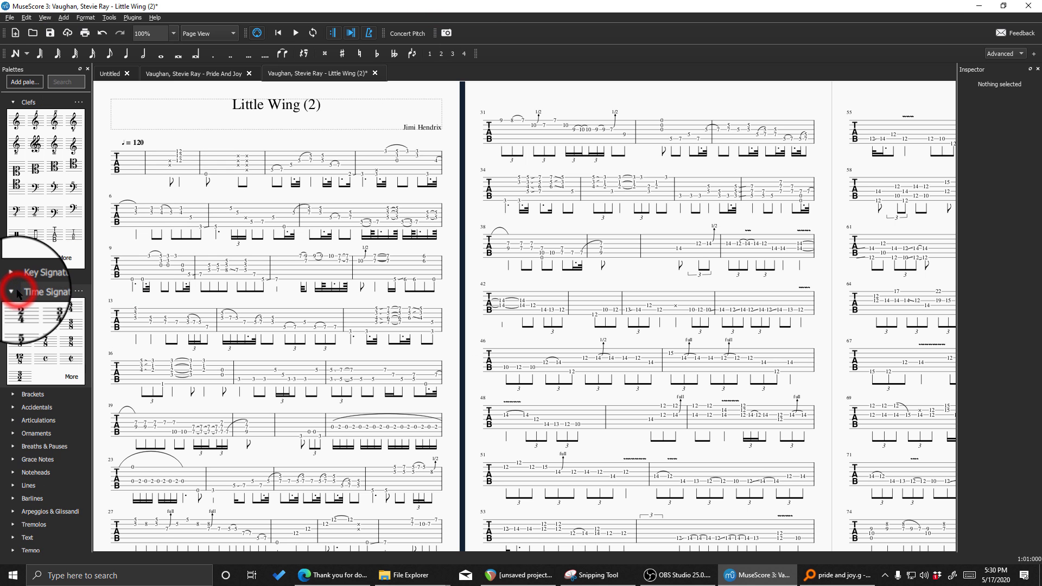
{"action": "left_click", "coordinate": [18, 292]}
{"action": "left_click", "coordinate": [12, 274]}
{"action": "left_click", "coordinate": [13, 278]}
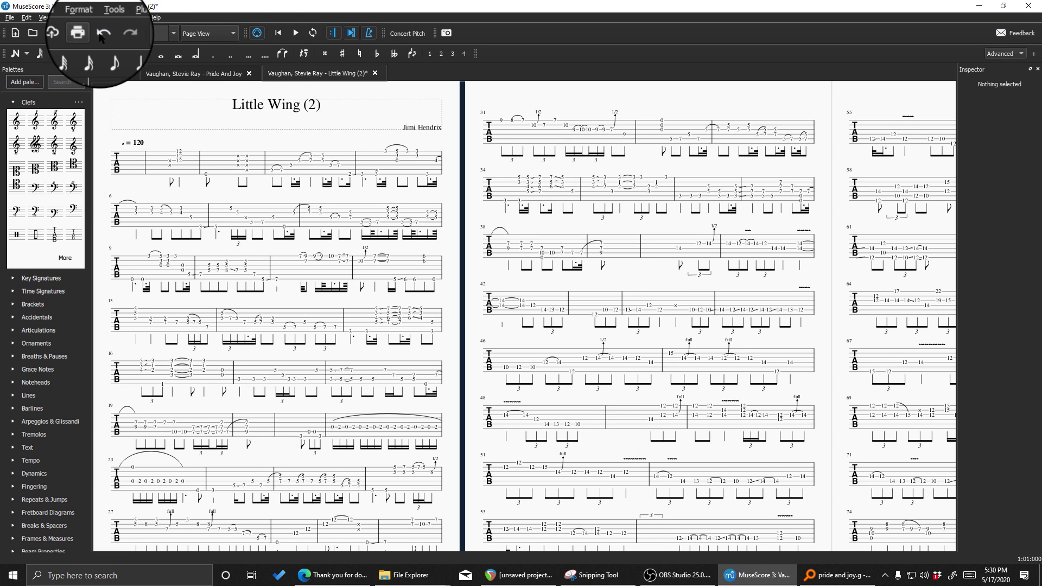
{"action": "right_click", "coordinate": [370, 32]}
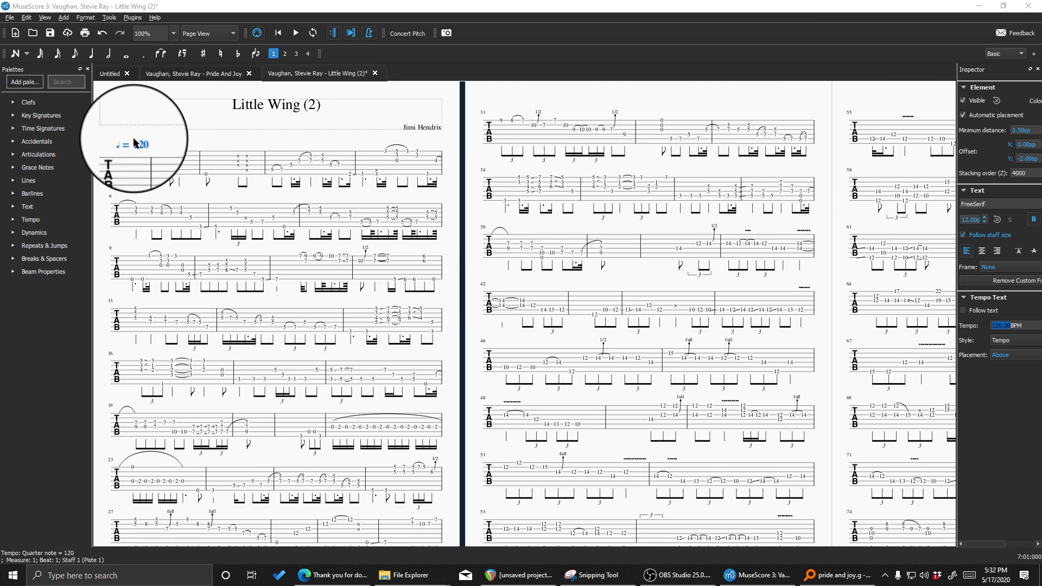
Enlarge the opening of the score and set the tempo marking's playback tempo to 75 BPM in the Inspector
{"action": "key", "text": "ctrl+shift+f"}
{"action": "scroll", "coordinate": [144, 144], "scroll_direction": "up", "scroll_amount": 11}
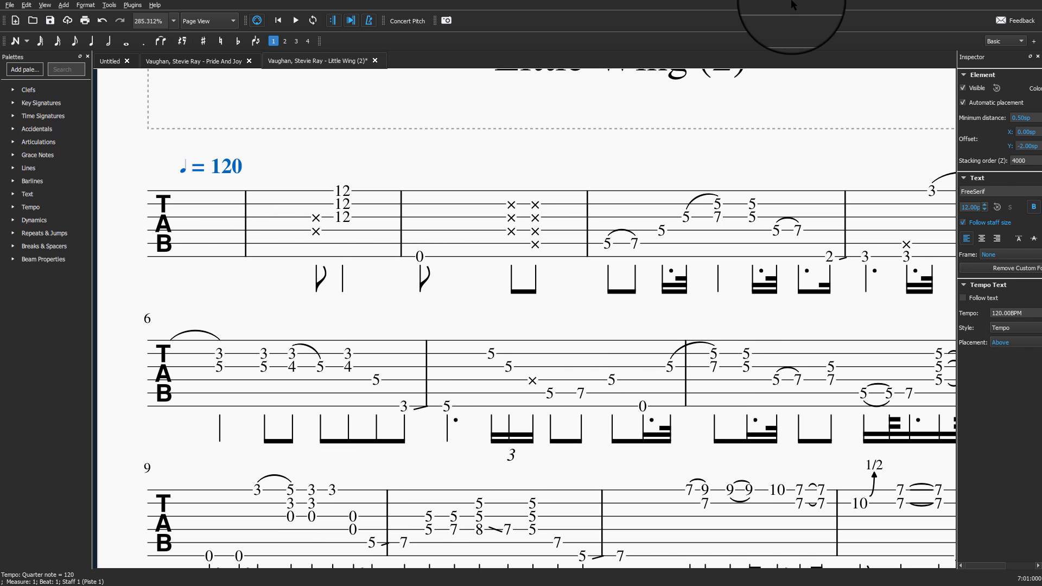
{"action": "left_click", "coordinate": [1002, 312]}
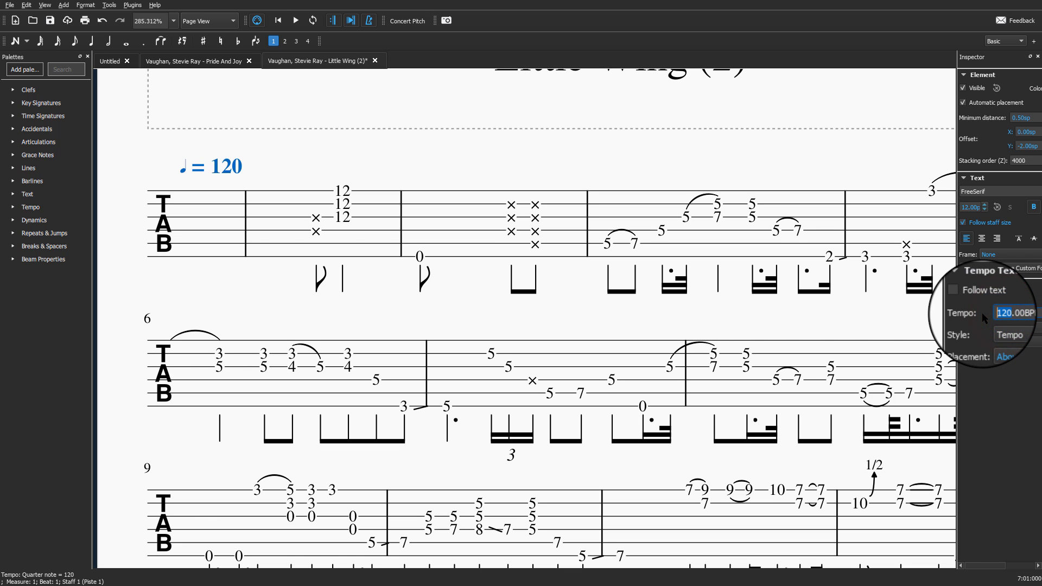
{"action": "type", "text": "75"}
{"action": "key", "text": "Return"}
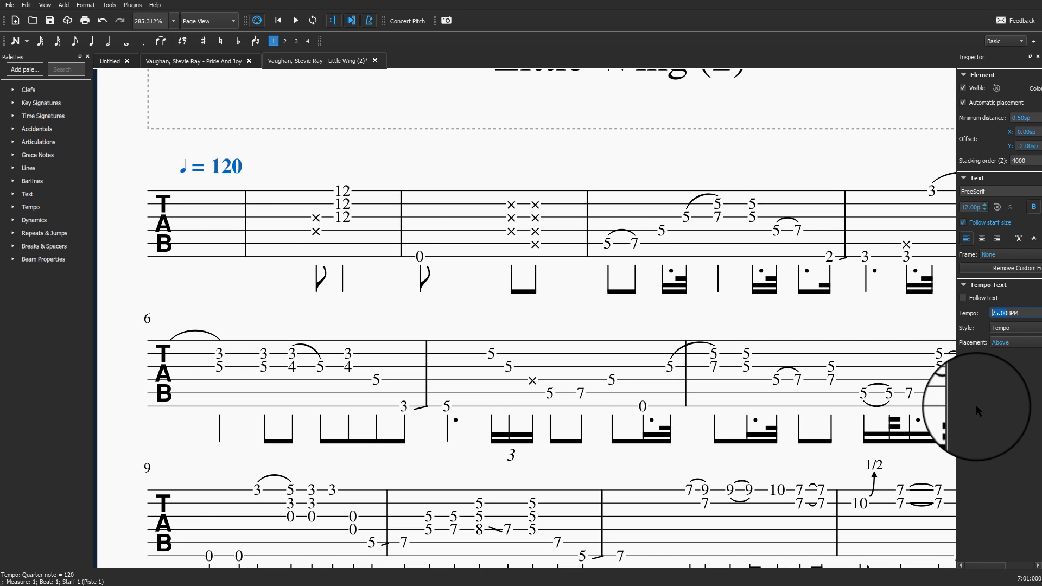
Toggle Follow text on and back off for the tempo marking in a widened Inspector, and set its tempo to 75 BPM
{"action": "left_click", "coordinate": [963, 298]}
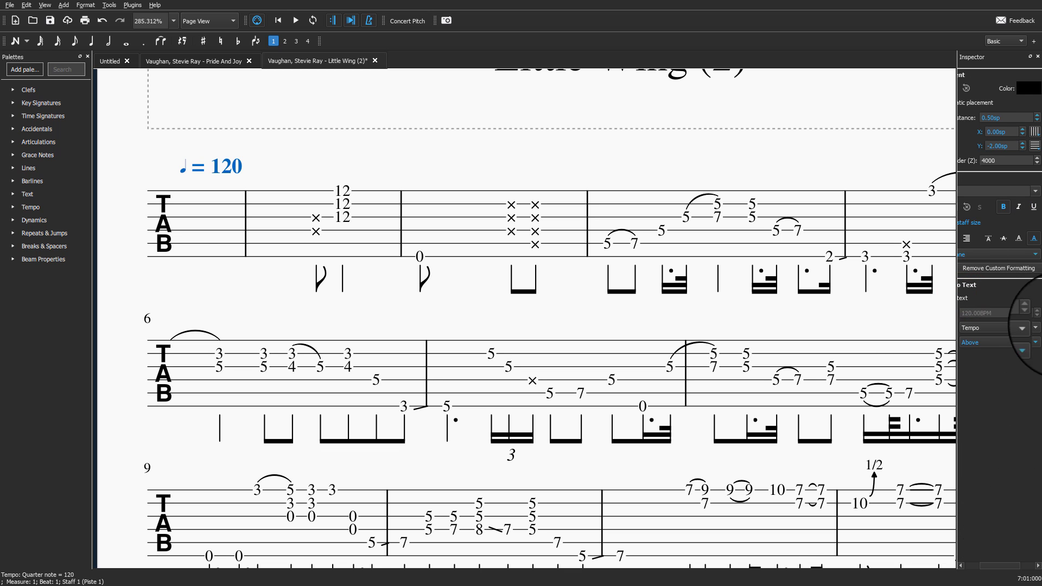
{"action": "left_click_drag", "start_coordinate": [1002, 566], "coordinate": [993, 565]}
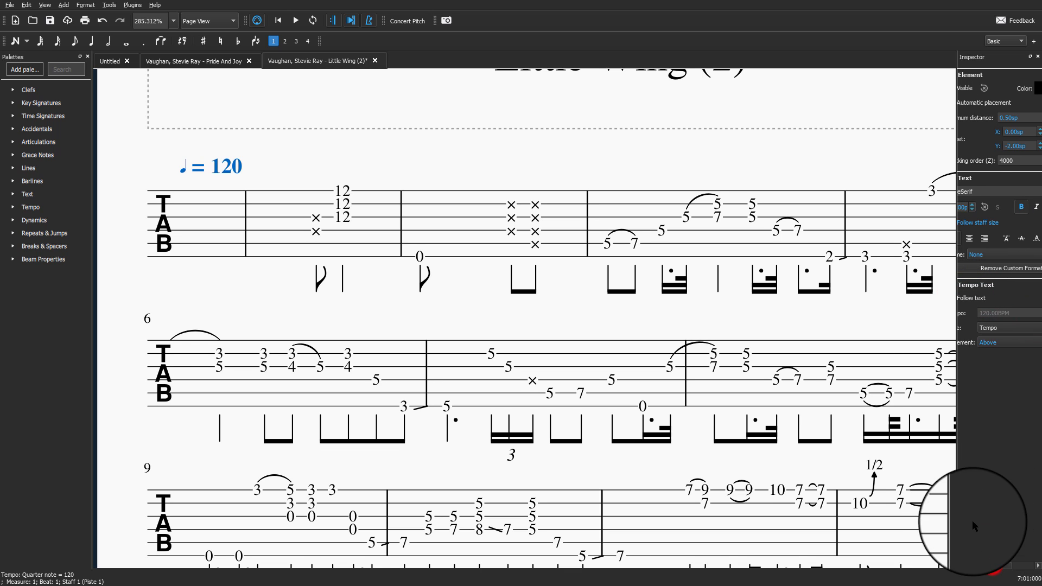
{"action": "left_click_drag", "start_coordinate": [956, 498], "coordinate": [870, 482]}
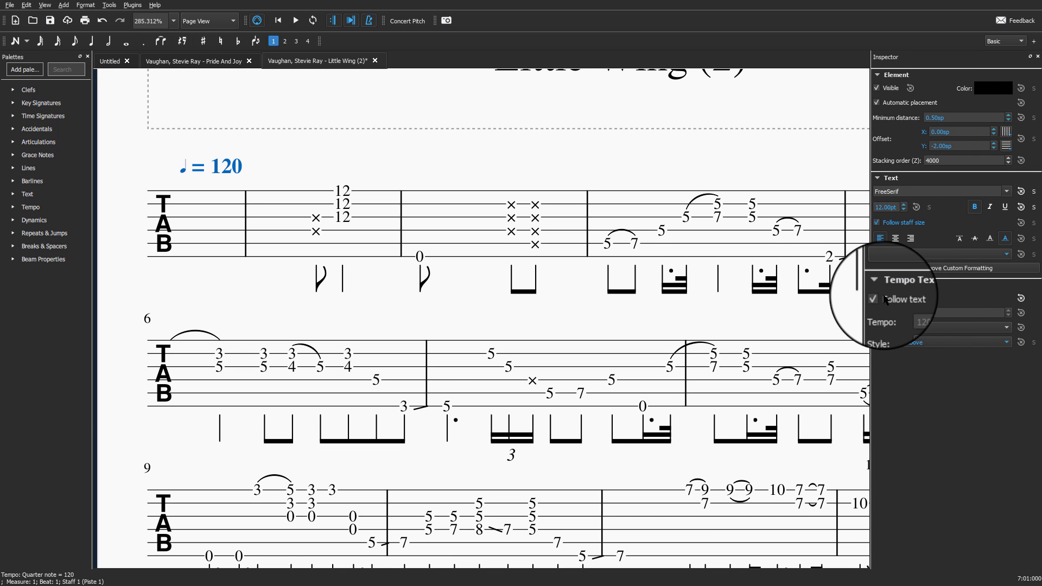
{"action": "left_click", "coordinate": [876, 298]}
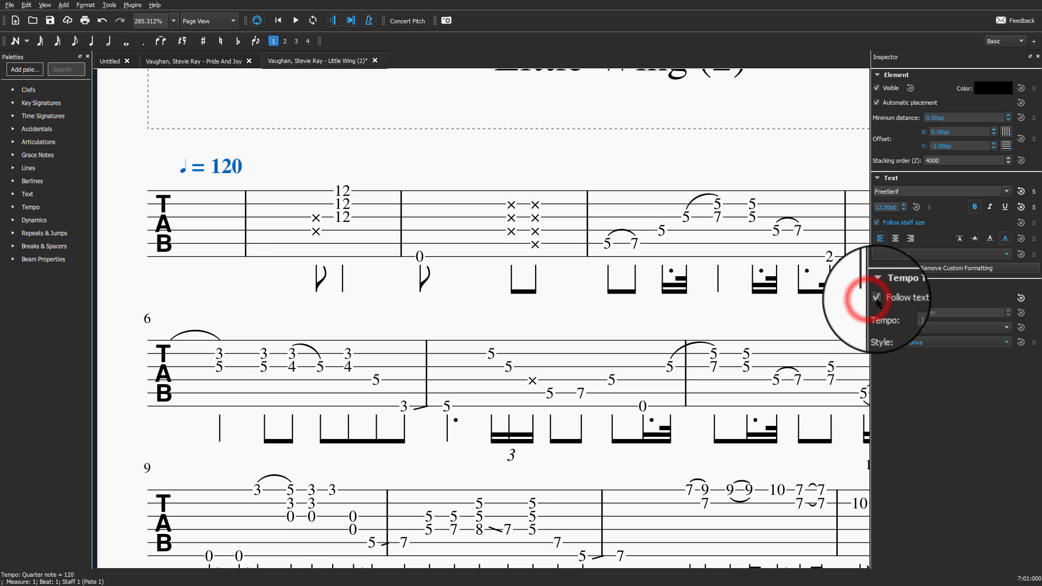
{"action": "double_click", "coordinate": [916, 314]}
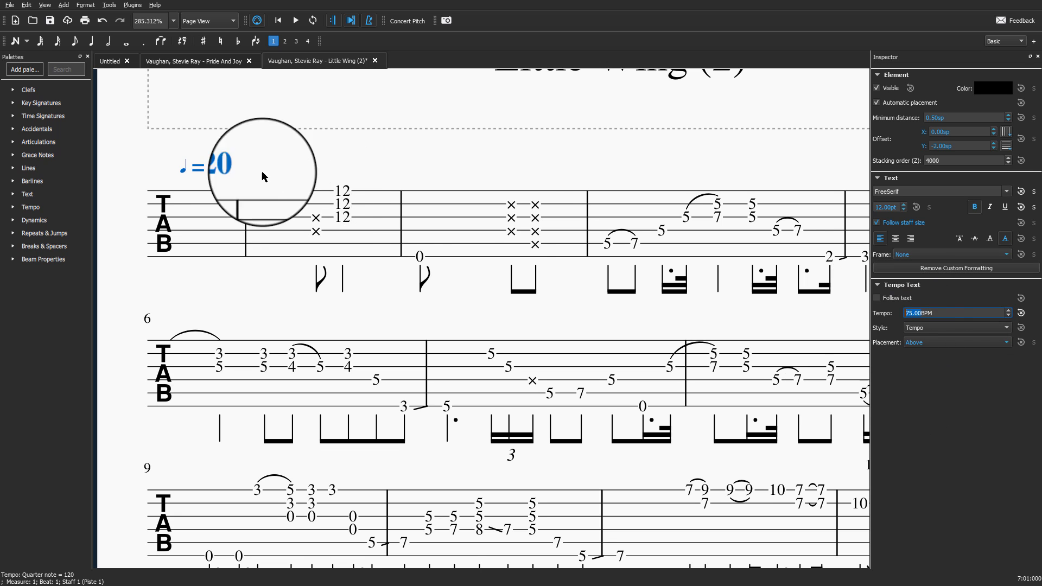
Play the score from the first measure to hear the new tempo, and stop playback after a few measures
{"action": "double_click", "coordinate": [227, 173]}
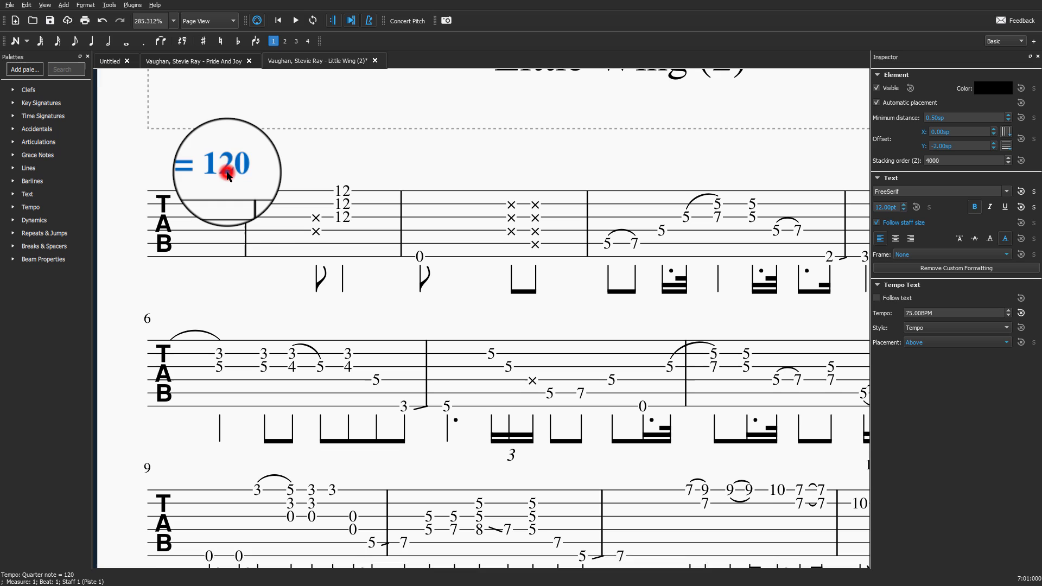
{"action": "left_click", "coordinate": [212, 220]}
{"action": "key", "text": "space"}
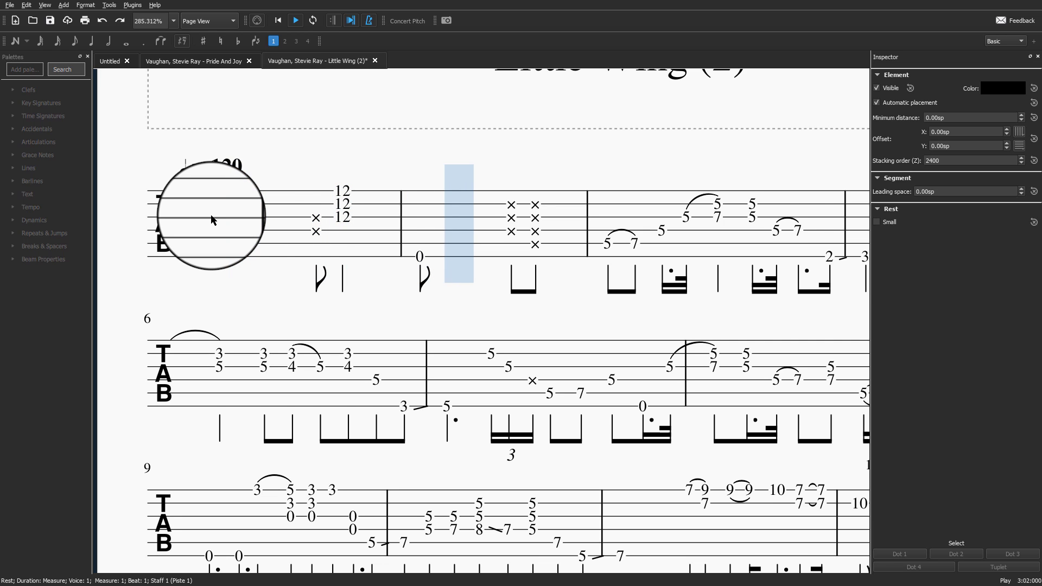
{"action": "key", "text": "space"}
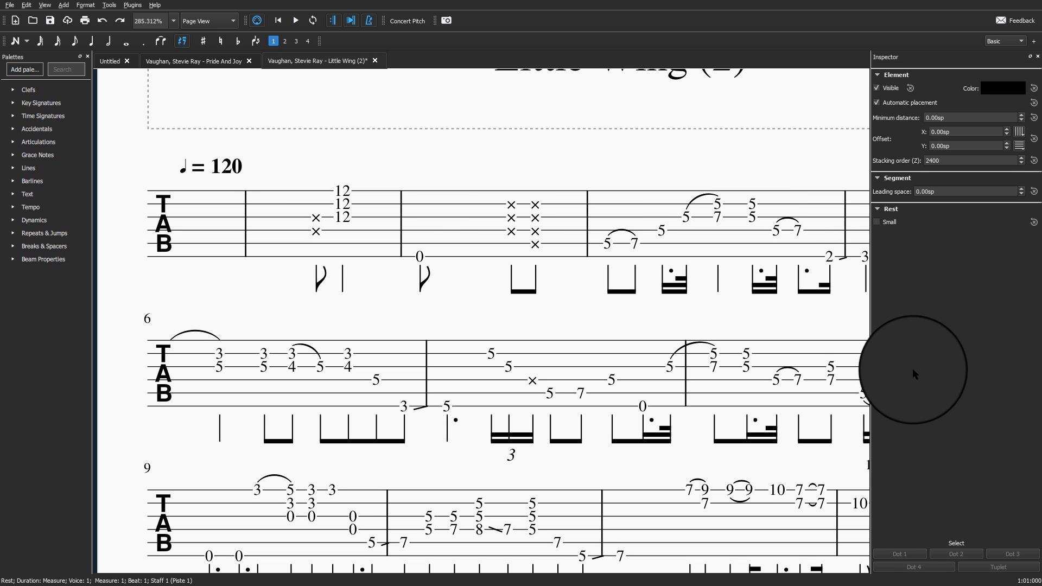
Check the tempo marking's BPM value in the Inspector and select the first measure of the score
{"action": "left_click", "coordinate": [224, 166]}
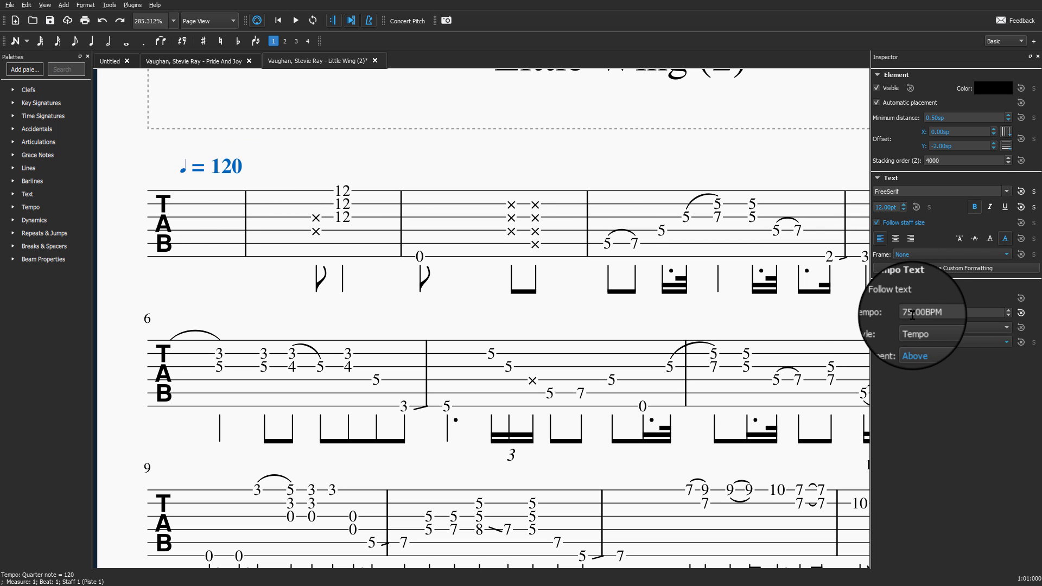
{"action": "left_click", "coordinate": [912, 313]}
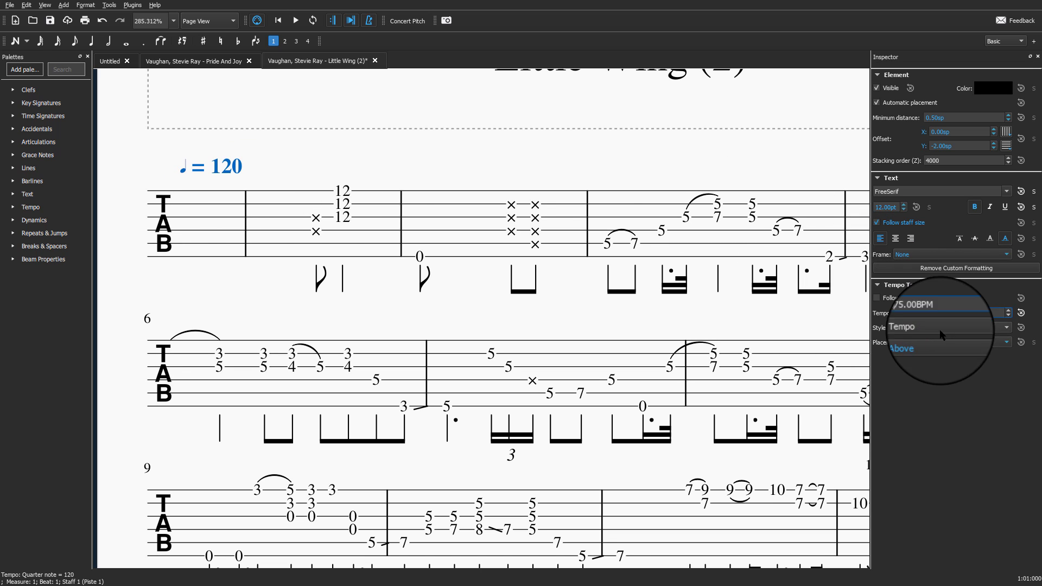
{"action": "left_click", "coordinate": [197, 230]}
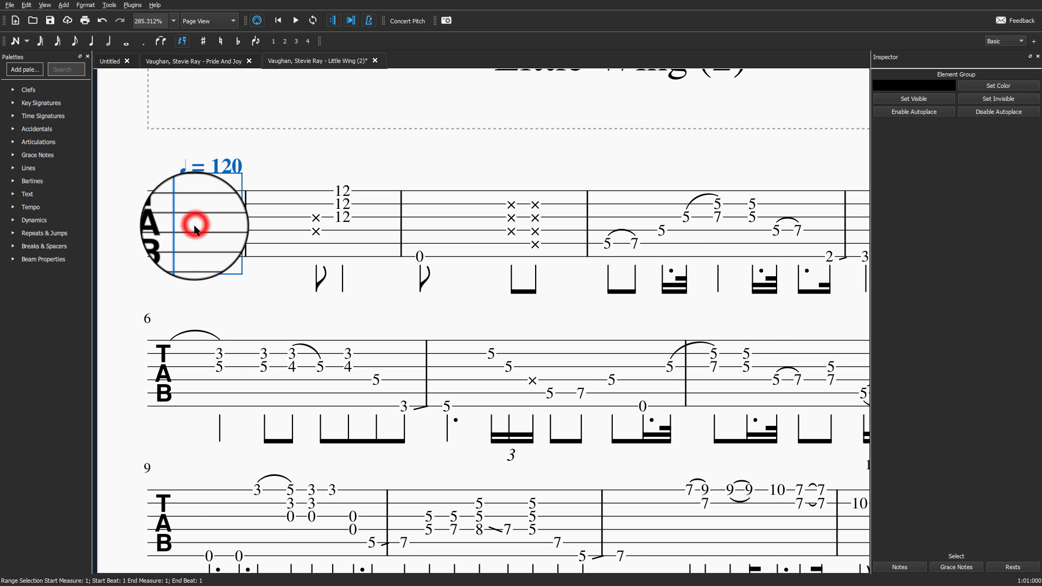
Play the score from the selected first measure and stop playback around measure 5
{"action": "key", "text": "space"}
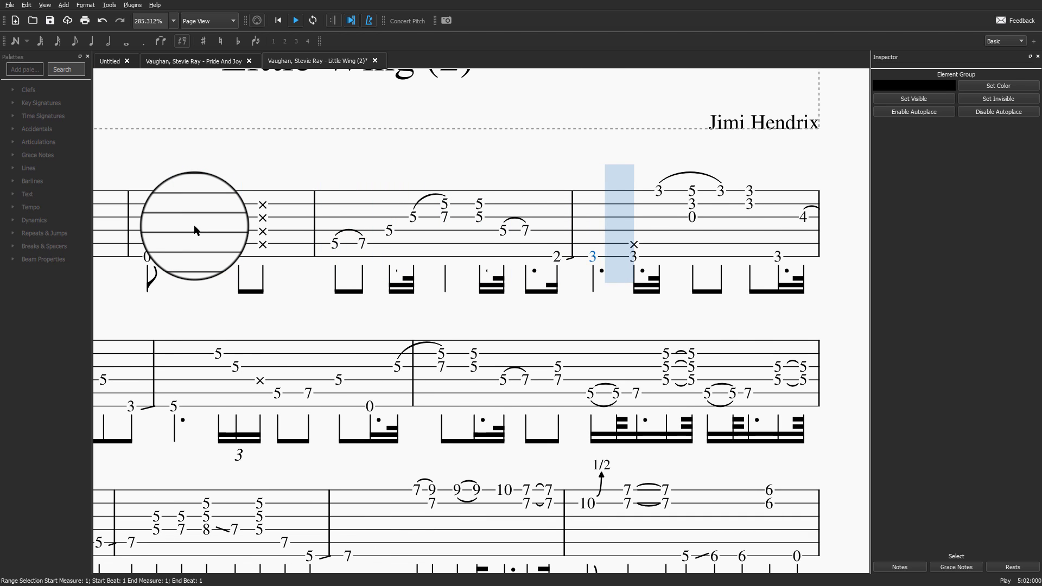
{"action": "key", "text": "space"}
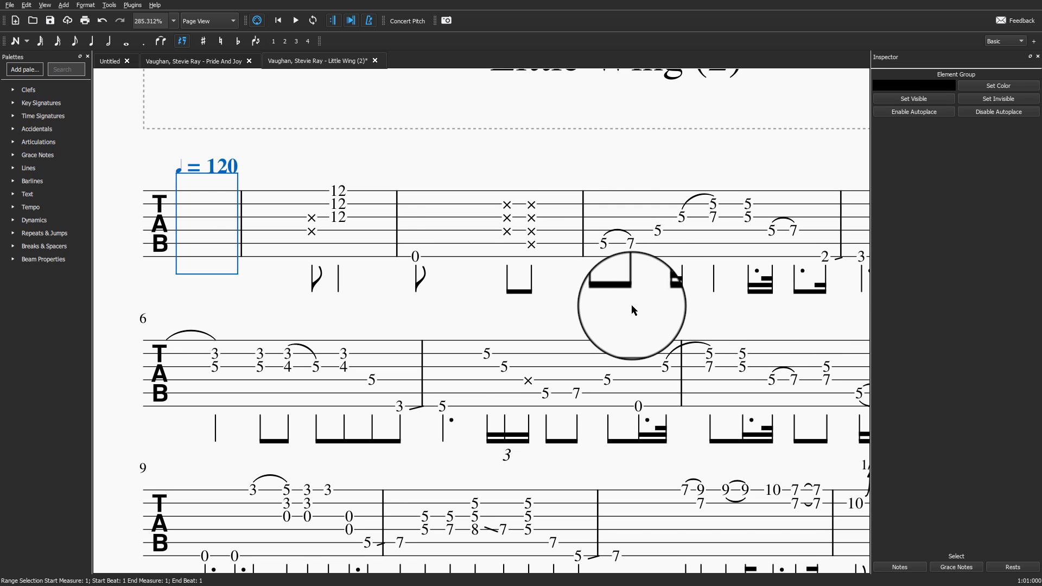
{"action": "scroll", "coordinate": [604, 299], "scroll_direction": "down", "scroll_amount": 1}
{"action": "scroll", "coordinate": [641, 299], "scroll_direction": "up", "scroll_amount": 1}
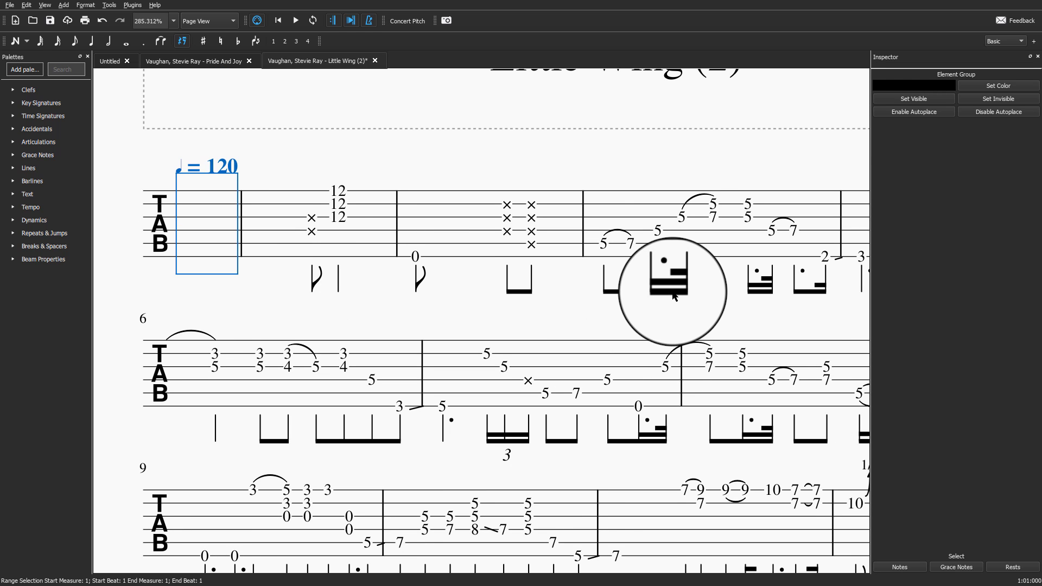
{"action": "scroll", "coordinate": [673, 296], "scroll_direction": "down", "scroll_amount": 5}
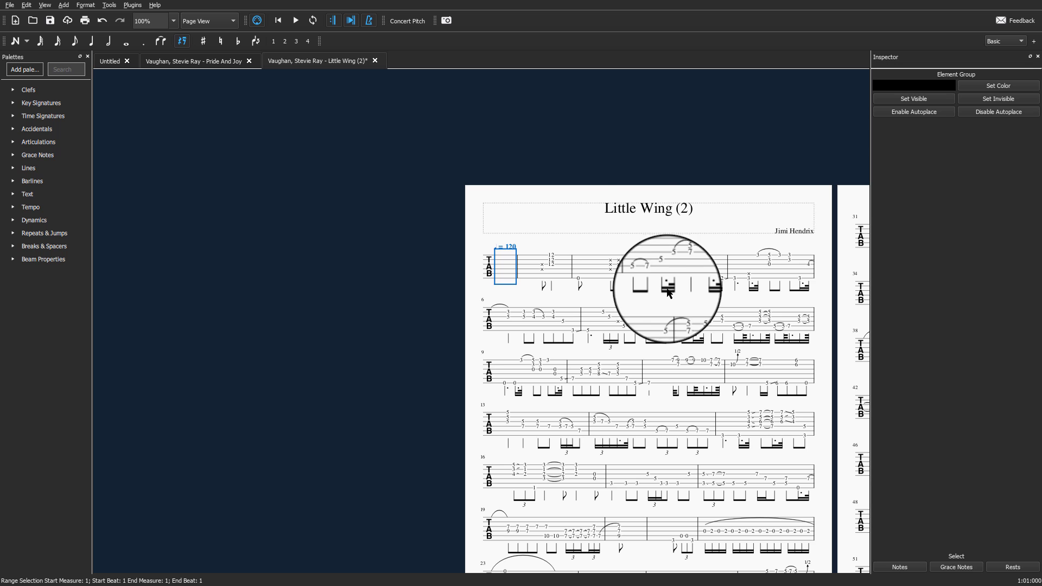
{"action": "left_click_drag", "start_coordinate": [647, 222], "coordinate": [300, 120]}
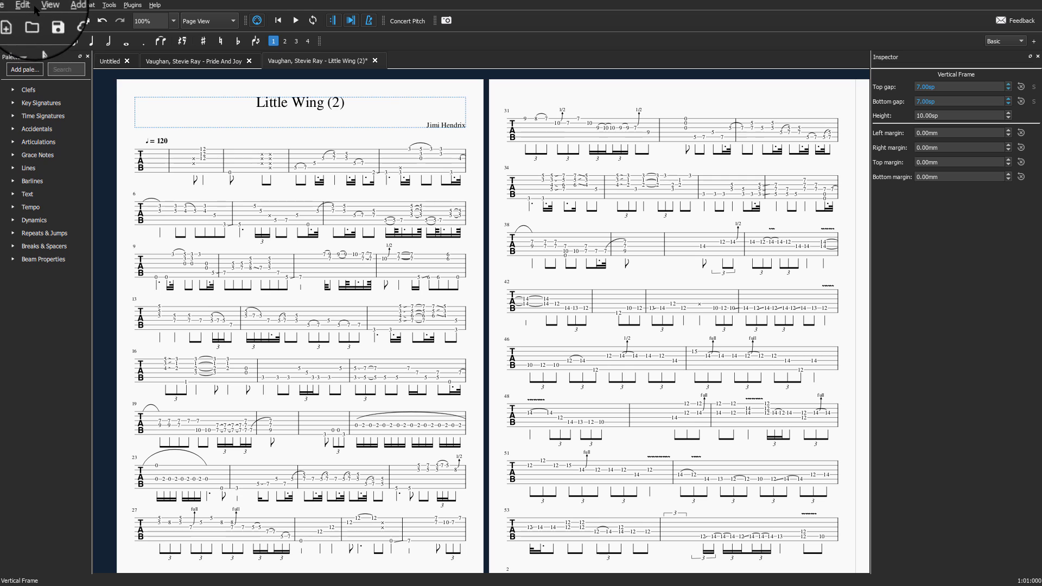
Close the Palettes and the Inspector so the score fills the window
{"action": "left_click", "coordinate": [87, 57]}
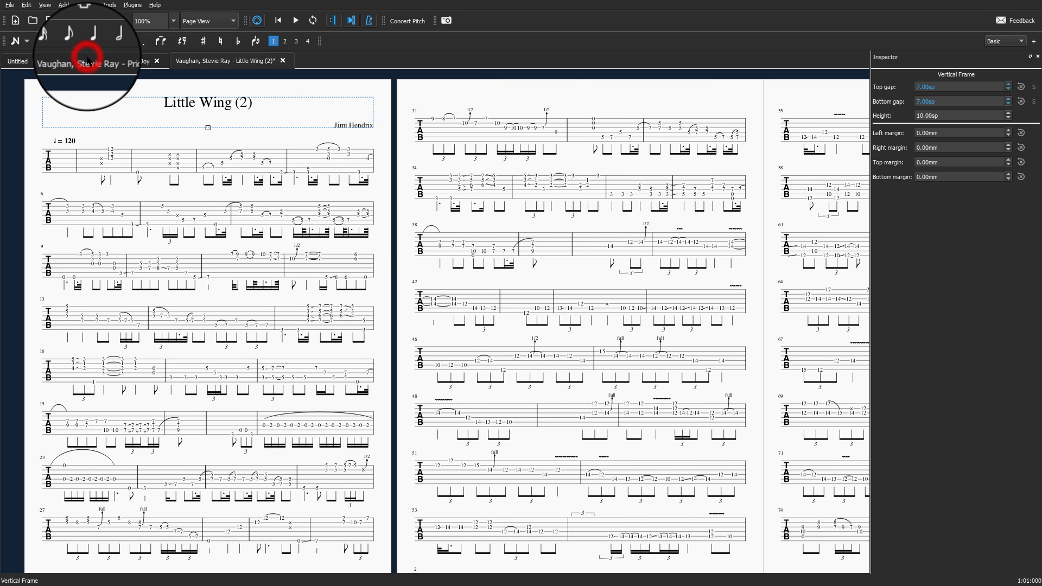
{"action": "left_click", "coordinate": [899, 225]}
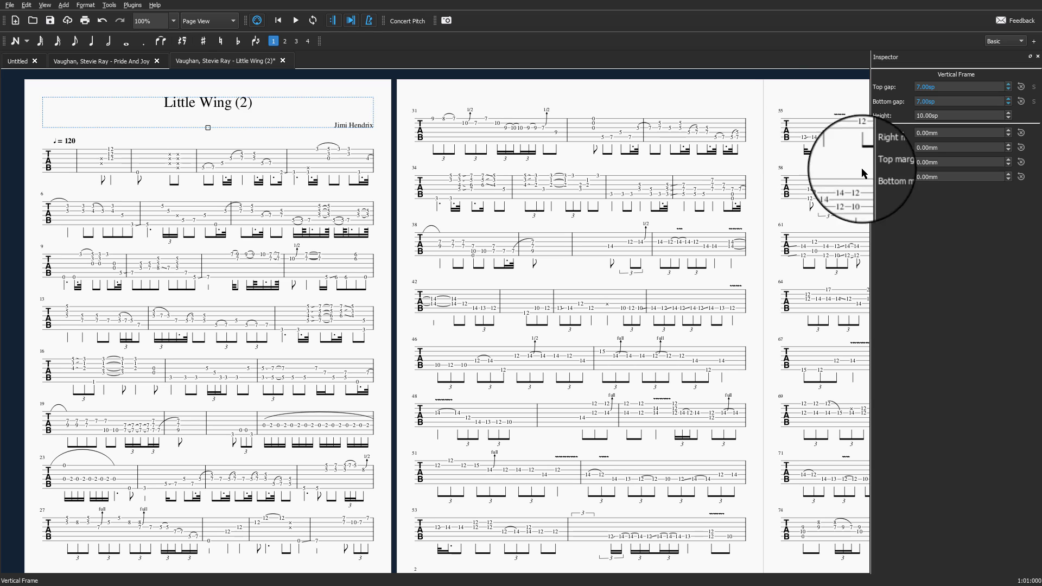
{"action": "left_click", "coordinate": [874, 220]}
{"action": "left_click_drag", "start_coordinate": [883, 221], "coordinate": [900, 221]}
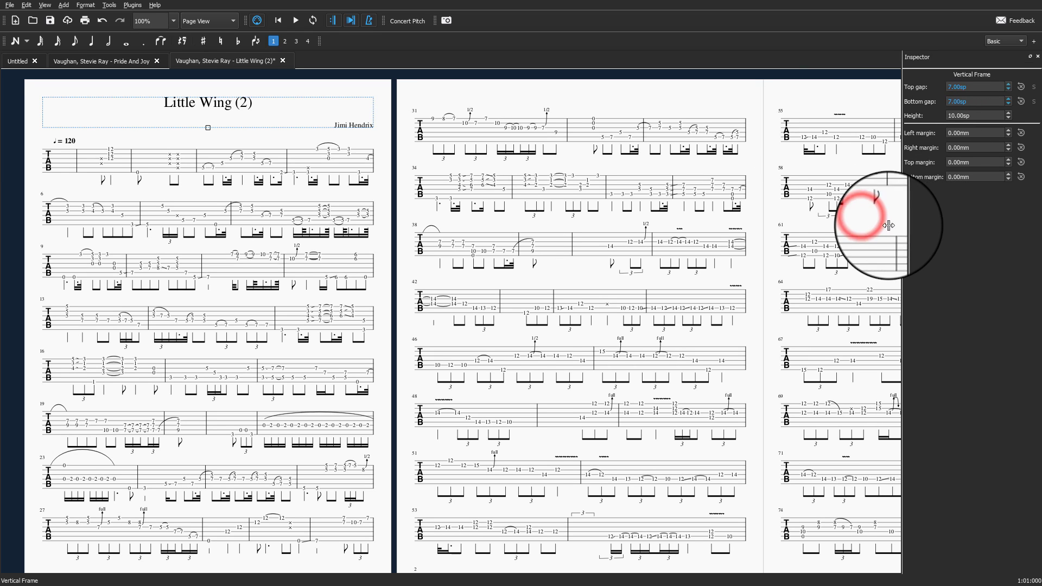
{"action": "left_click", "coordinate": [1038, 57]}
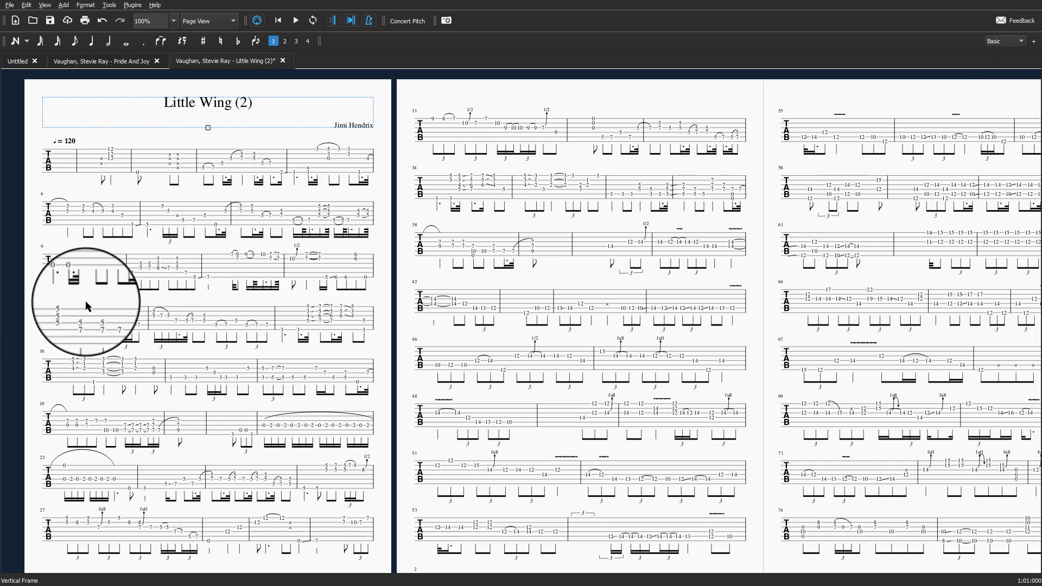
{"action": "scroll", "coordinate": [104, 299], "scroll_direction": "up", "scroll_amount": 8}
{"action": "scroll", "coordinate": [198, 276], "scroll_direction": "down", "scroll_amount": 6}
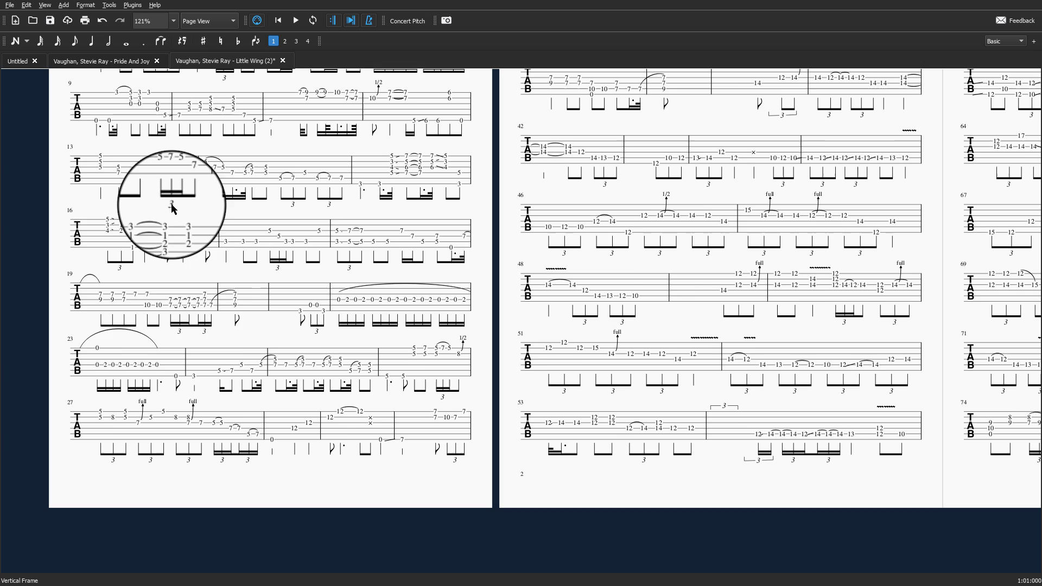
{"action": "left_click_drag", "start_coordinate": [172, 208], "coordinate": [186, 263]}
{"action": "key", "text": "ctrl+z"}
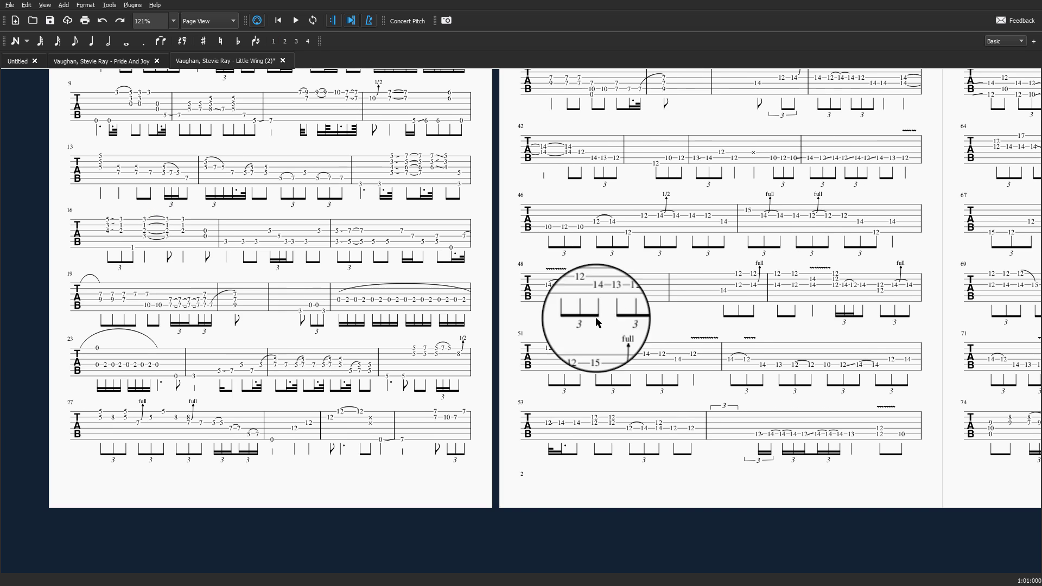
{"action": "scroll", "coordinate": [54, 304], "scroll_direction": "up", "scroll_amount": 5}
{"action": "scroll", "coordinate": [224, 295], "scroll_direction": "down", "scroll_amount": 1}
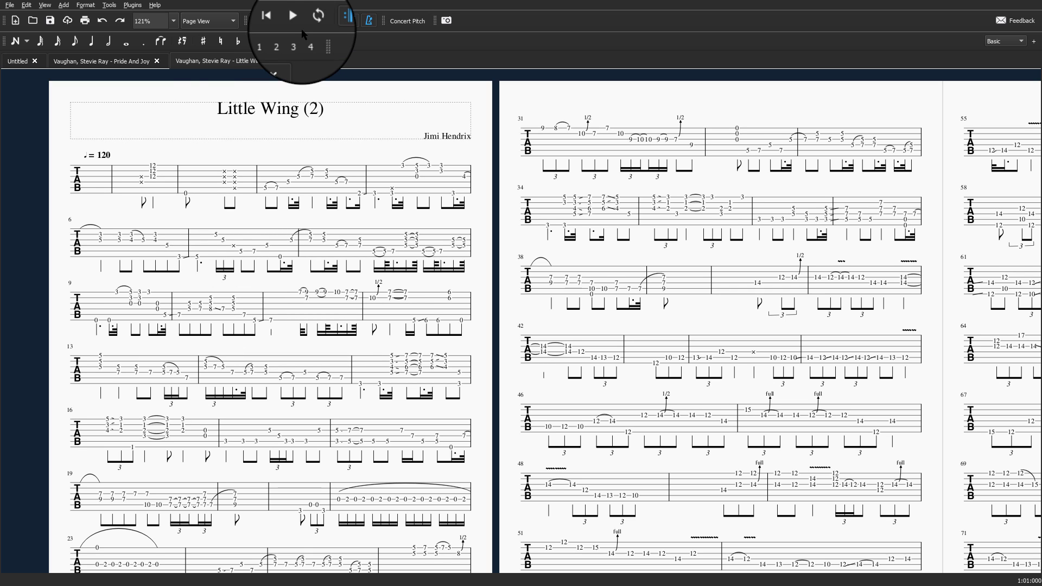
Show the Play Panel beside the score and make it slightly narrower
{"action": "left_click", "coordinate": [44, 5]}
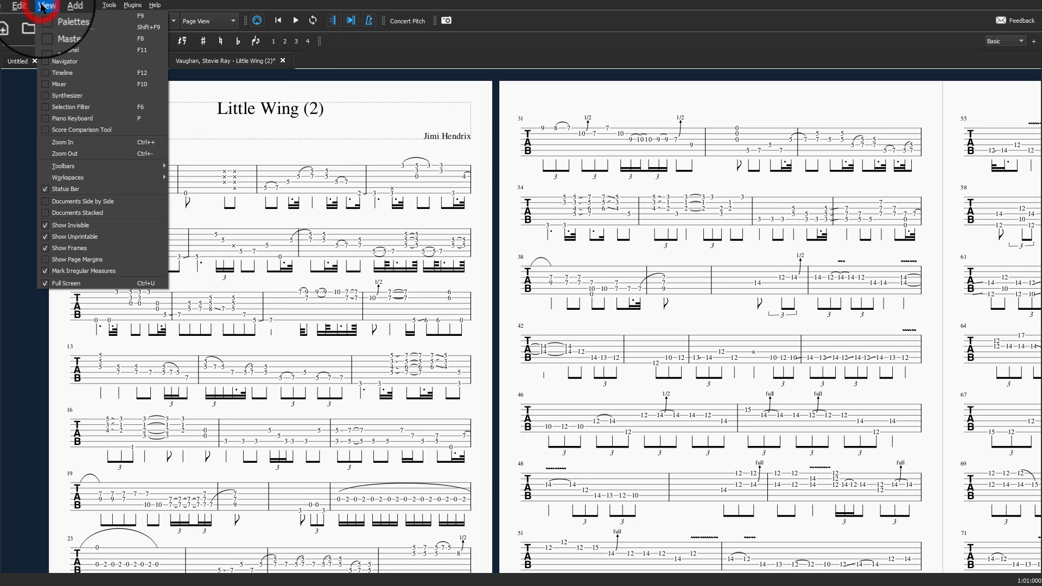
{"action": "left_click", "coordinate": [48, 50]}
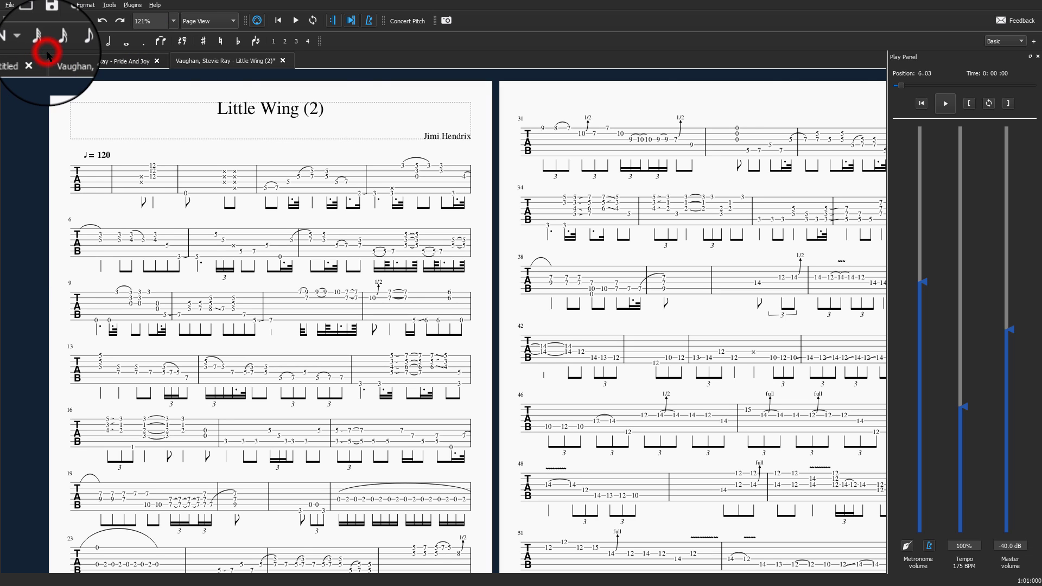
{"action": "left_click_drag", "start_coordinate": [888, 121], "coordinate": [898, 114]}
{"action": "left_click", "coordinate": [930, 285]}
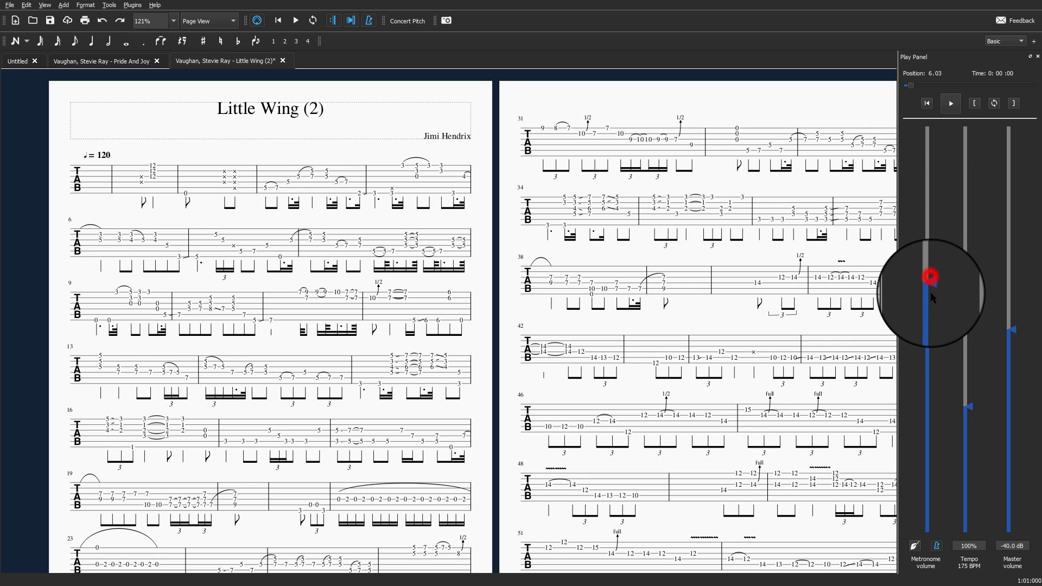
Start playback at 93% relative tempo, lower the relative tempo to 60% while it plays, and stop playback
{"action": "left_click_drag", "start_coordinate": [972, 408], "coordinate": [961, 275]}
{"action": "left_click_drag", "start_coordinate": [970, 327], "coordinate": [966, 416]}
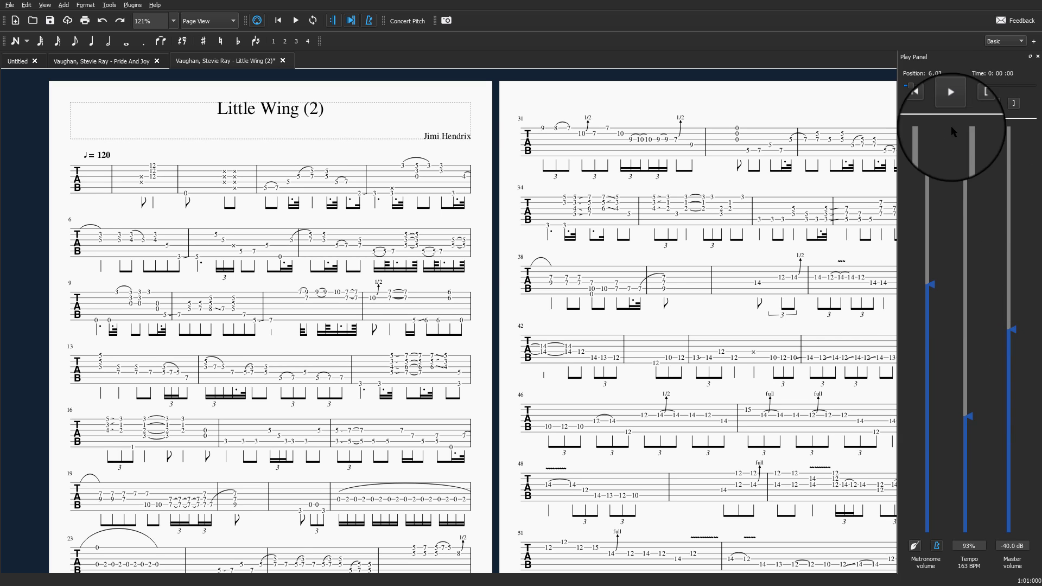
{"action": "left_click", "coordinate": [951, 103]}
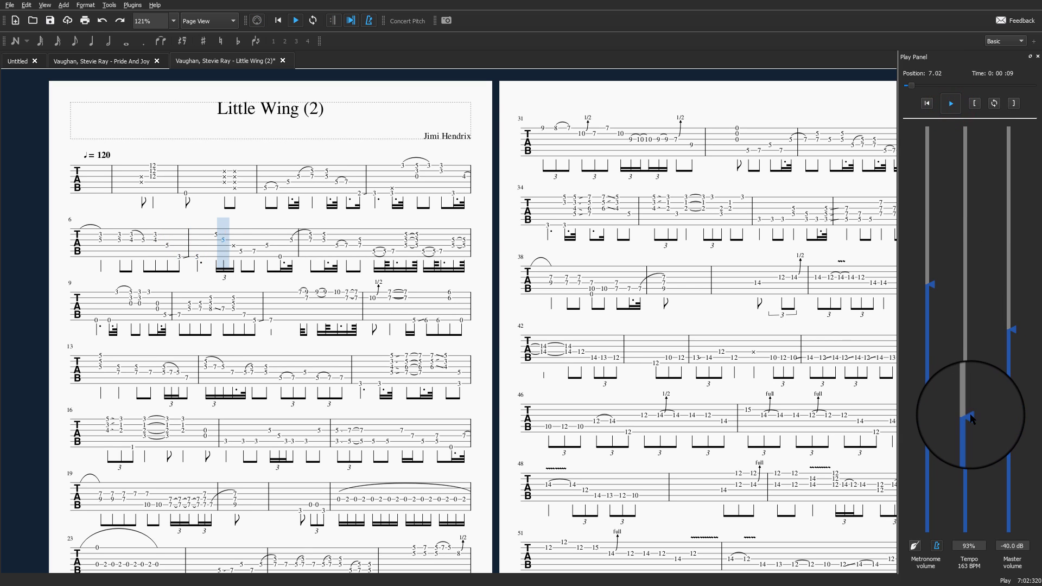
{"action": "left_click_drag", "start_coordinate": [971, 419], "coordinate": [976, 470]}
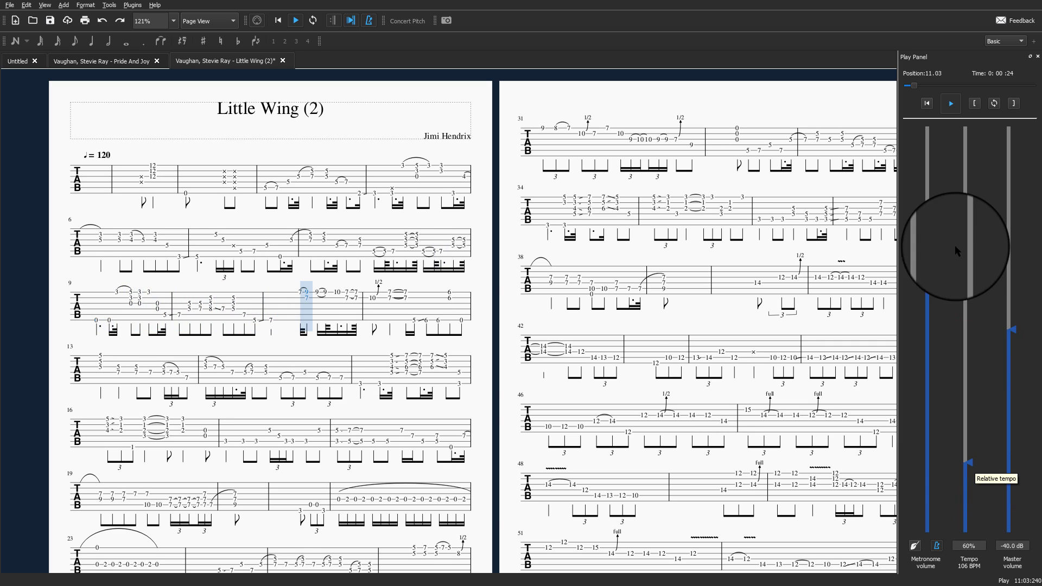
{"action": "left_click", "coordinate": [951, 104]}
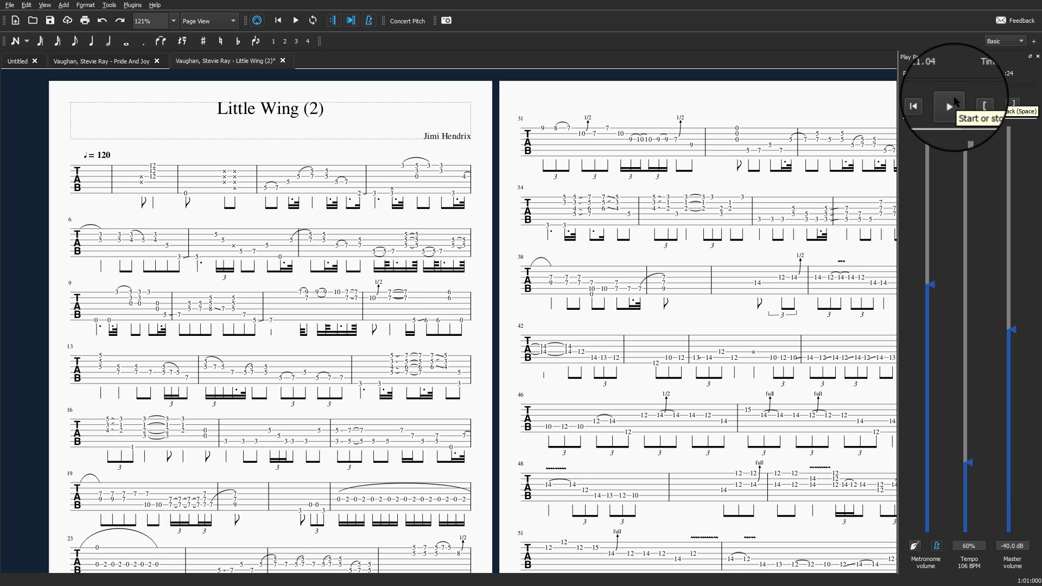
{"action": "left_click", "coordinate": [46, 6]}
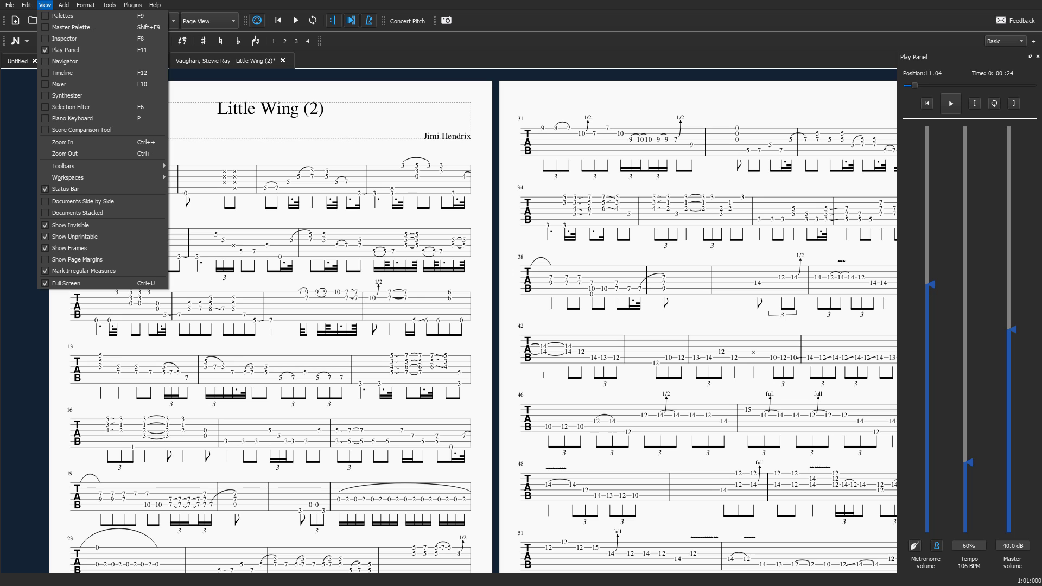
{"action": "key", "text": "Escape"}
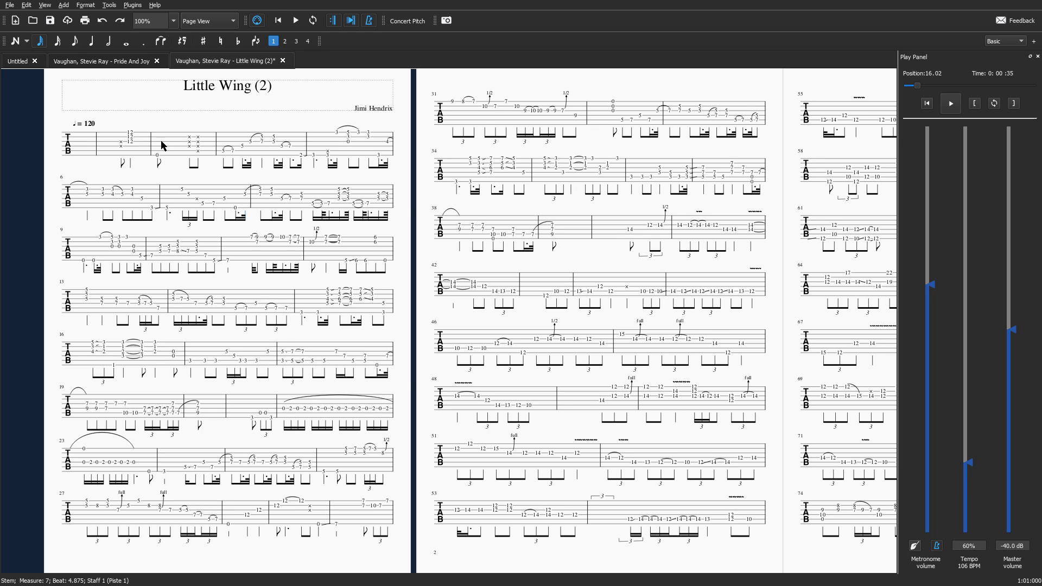
Set the score's zoom to Page Width and try to narrow the Play Panel
{"action": "scroll", "coordinate": [183, 207], "scroll_direction": "up", "scroll_amount": 5}
{"action": "scroll", "coordinate": [249, 204], "scroll_direction": "up", "scroll_amount": 3}
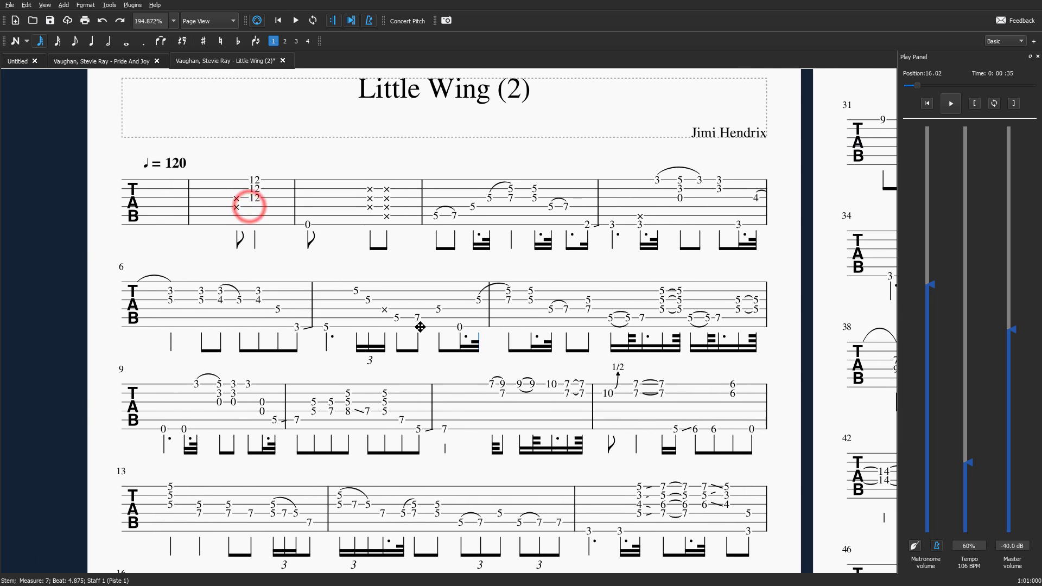
{"action": "left_click_drag", "start_coordinate": [386, 341], "coordinate": [380, 344]}
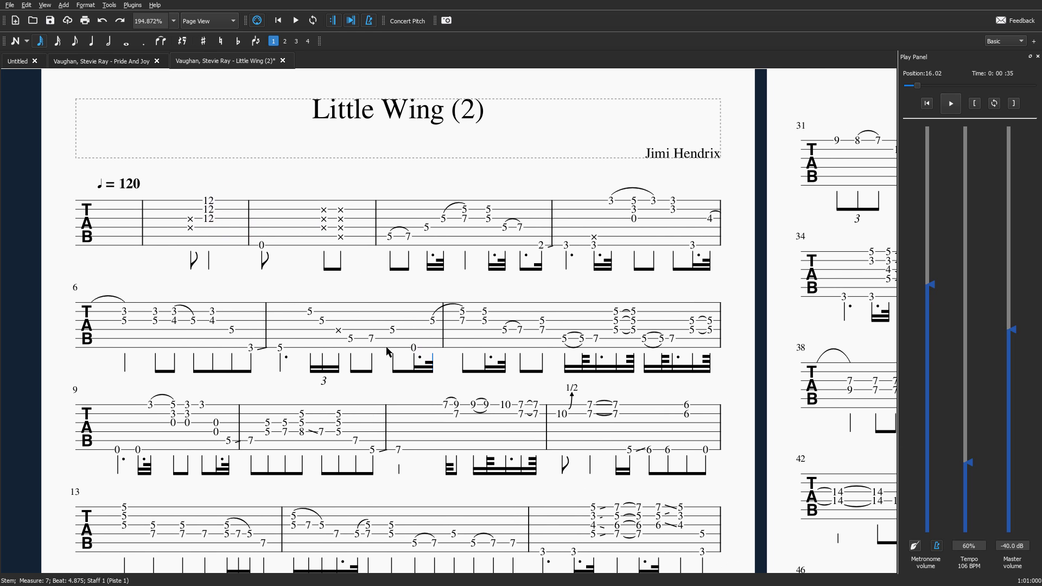
{"action": "left_click", "coordinate": [173, 21]}
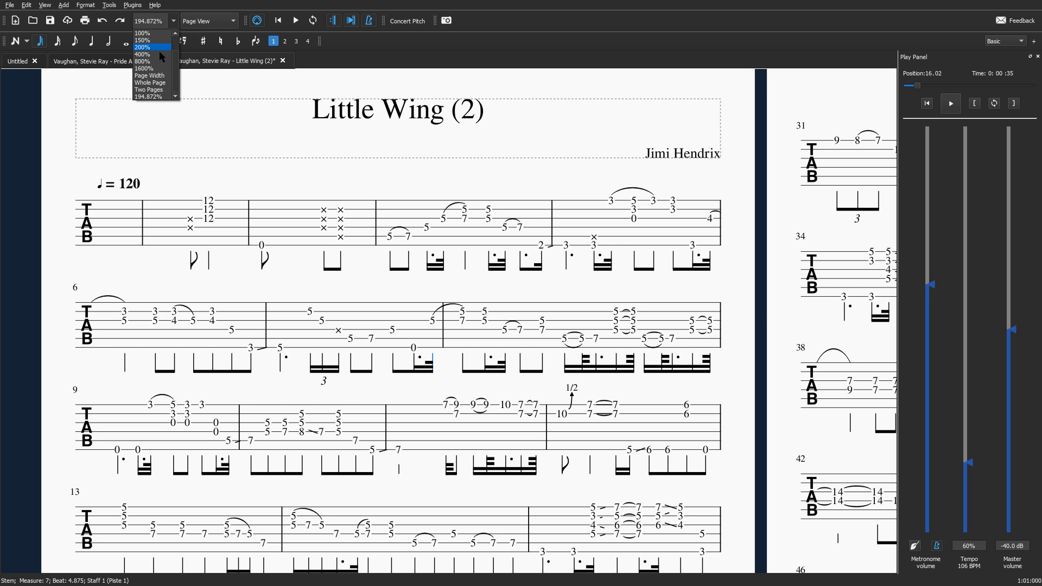
{"action": "left_click", "coordinate": [155, 76]}
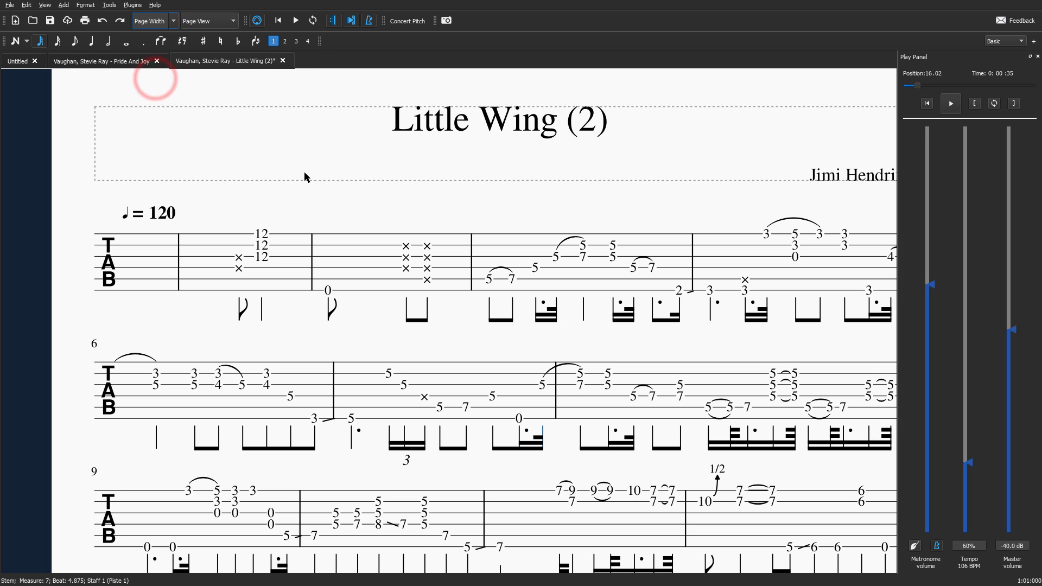
{"action": "left_click", "coordinate": [898, 108]}
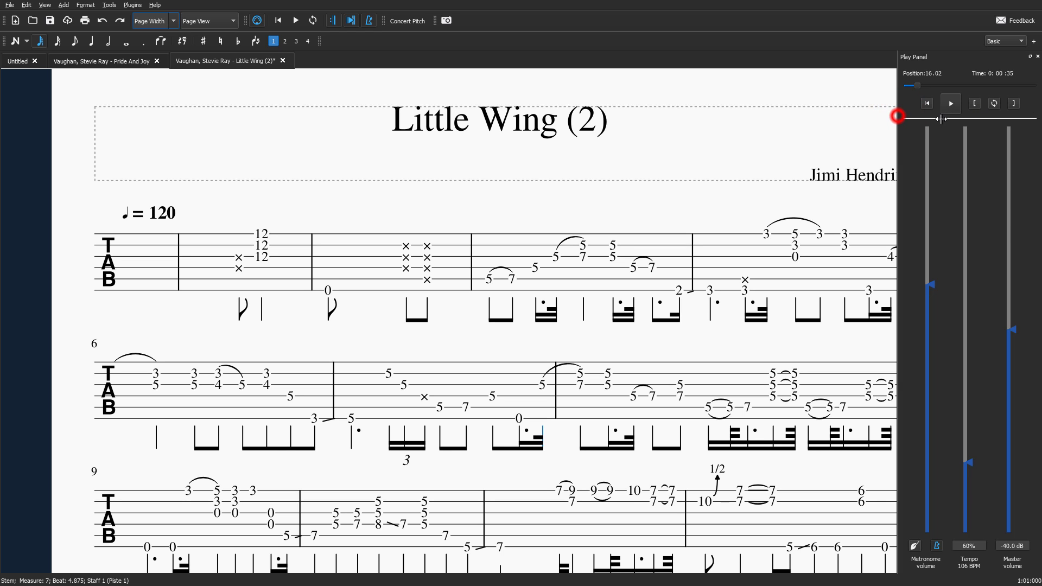
Play the score at page width from the current playback position and stop around measure 20
{"action": "left_click", "coordinate": [747, 123]}
{"action": "left_click_drag", "start_coordinate": [636, 206], "coordinate": [595, 195]}
{"action": "key", "text": "space"}
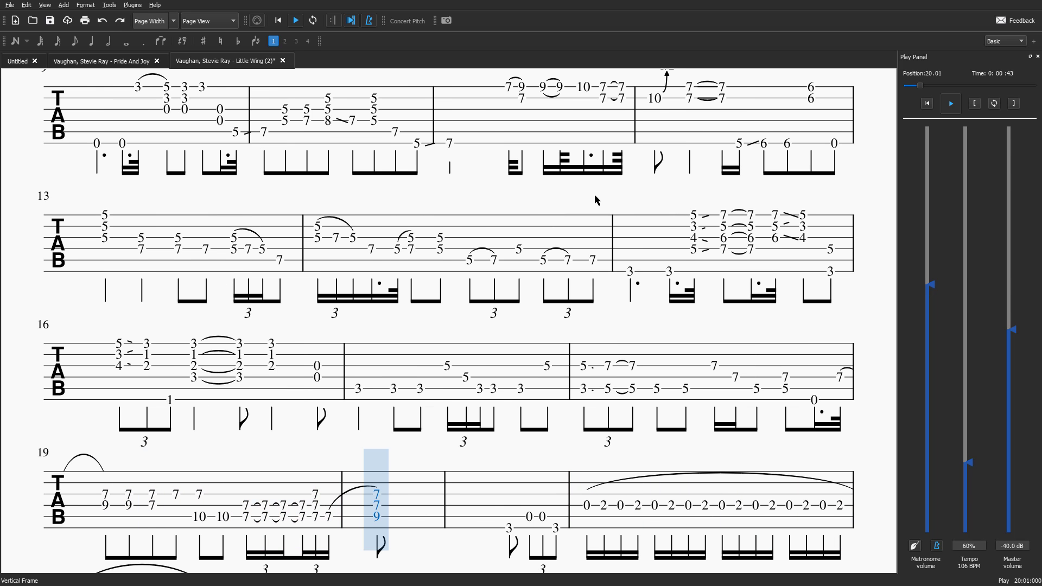
{"action": "key", "text": "space"}
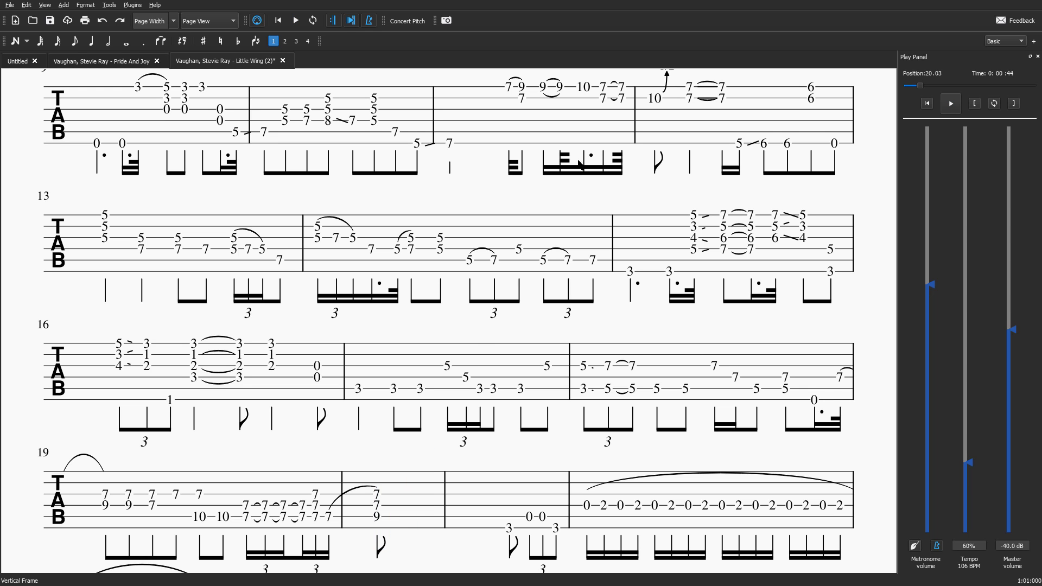
Try other magnifications of the score and return the zoom to Page Width
{"action": "scroll", "coordinate": [474, 337], "scroll_direction": "up", "scroll_amount": 3}
{"action": "scroll", "coordinate": [477, 342], "scroll_direction": "down", "scroll_amount": 4}
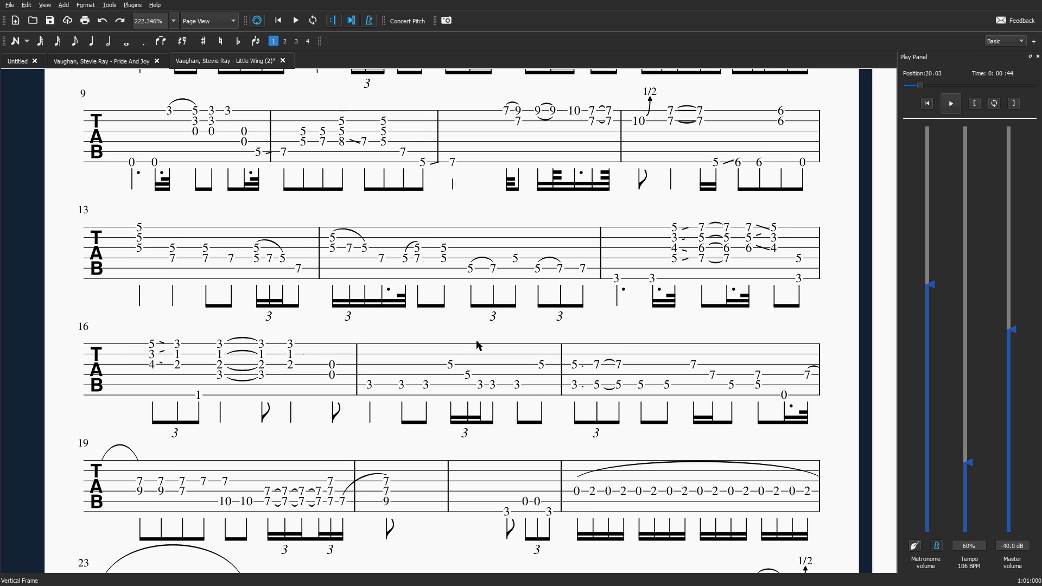
{"action": "scroll", "coordinate": [477, 344], "scroll_direction": "up", "scroll_amount": 1}
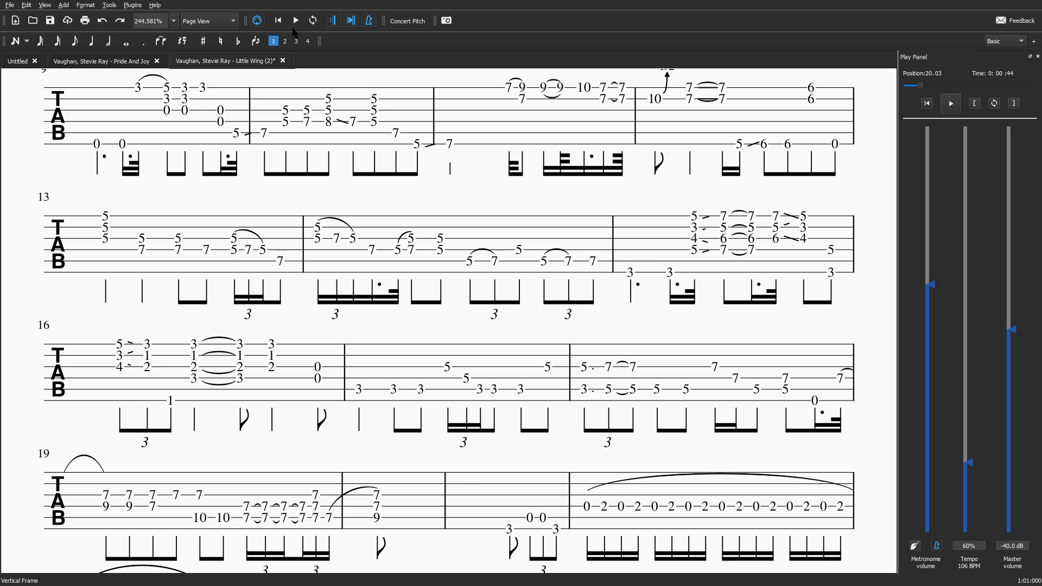
{"action": "left_click", "coordinate": [173, 21]}
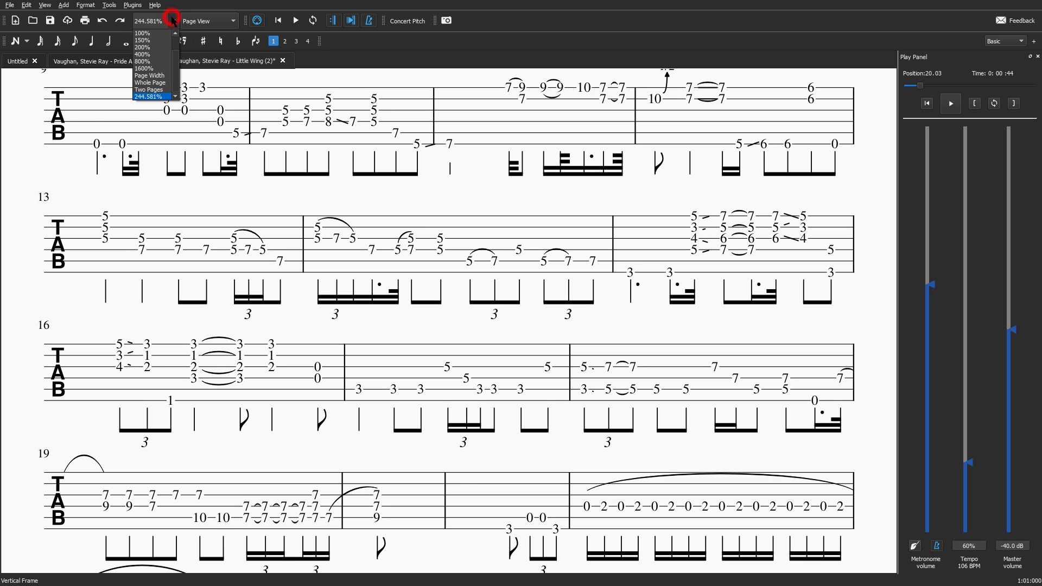
{"action": "left_click", "coordinate": [159, 76]}
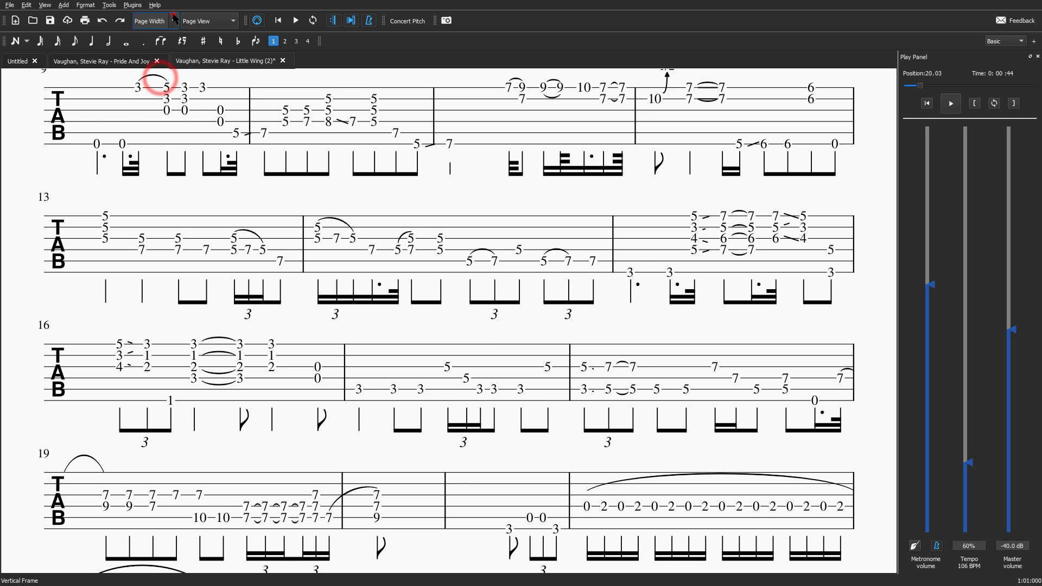
Show the score at Whole Page zoom, return it to Page Width, and select measure 3
{"action": "left_click", "coordinate": [173, 21]}
{"action": "left_click", "coordinate": [147, 84]}
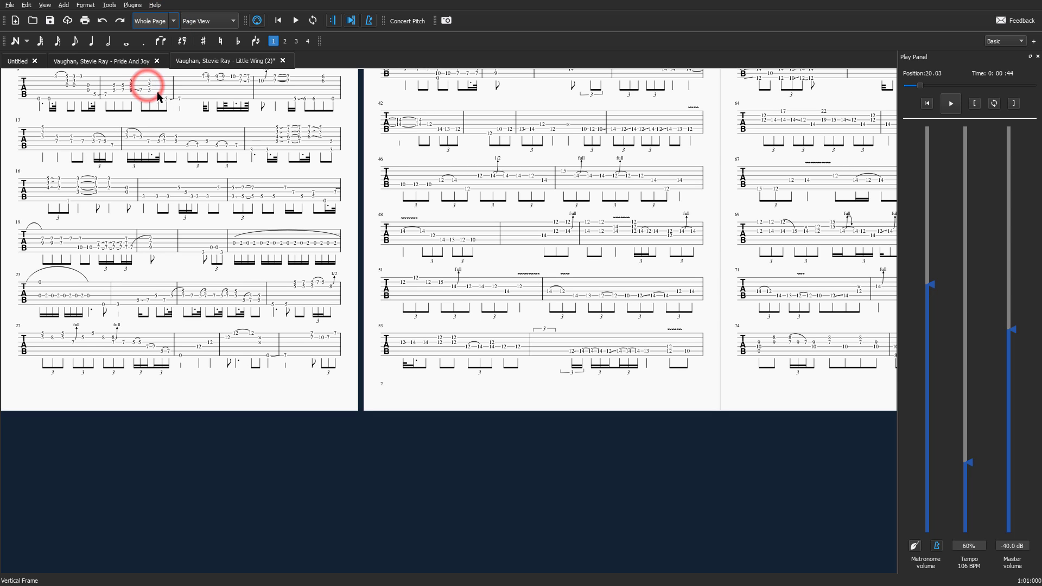
{"action": "left_click", "coordinate": [184, 155]}
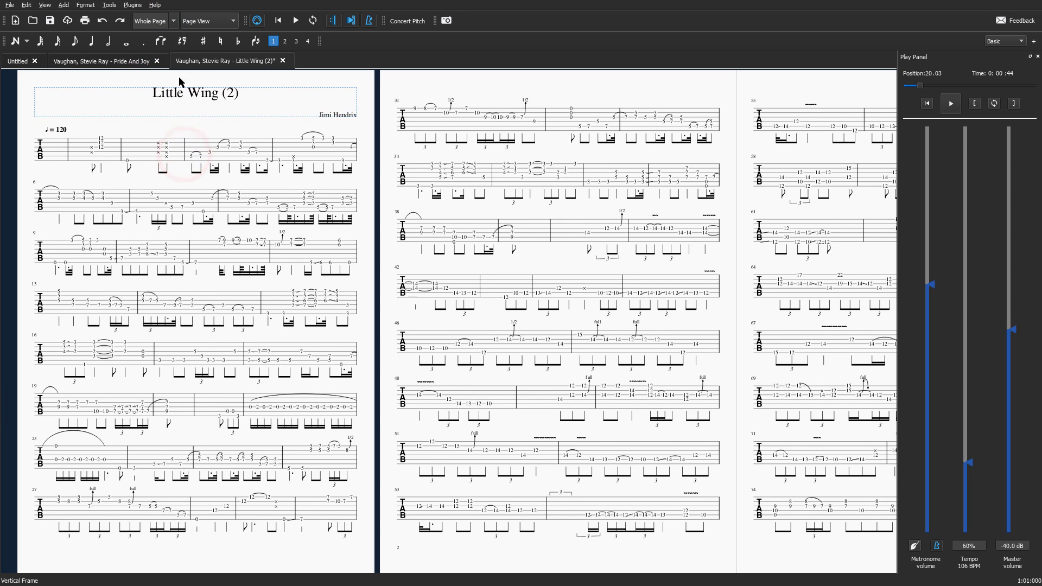
{"action": "left_click", "coordinate": [174, 22]}
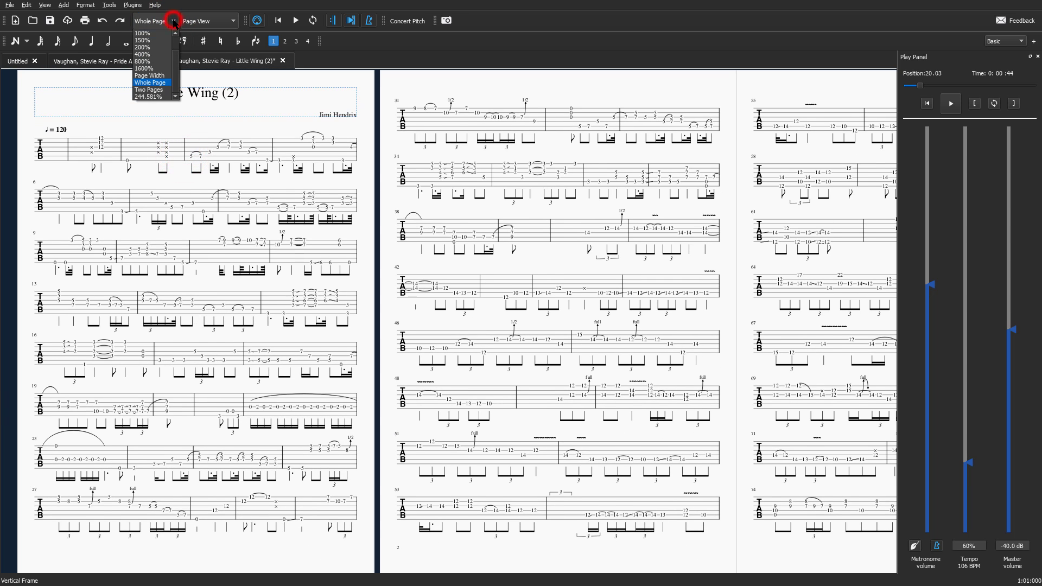
{"action": "left_click", "coordinate": [155, 76]}
{"action": "left_click", "coordinate": [349, 274]}
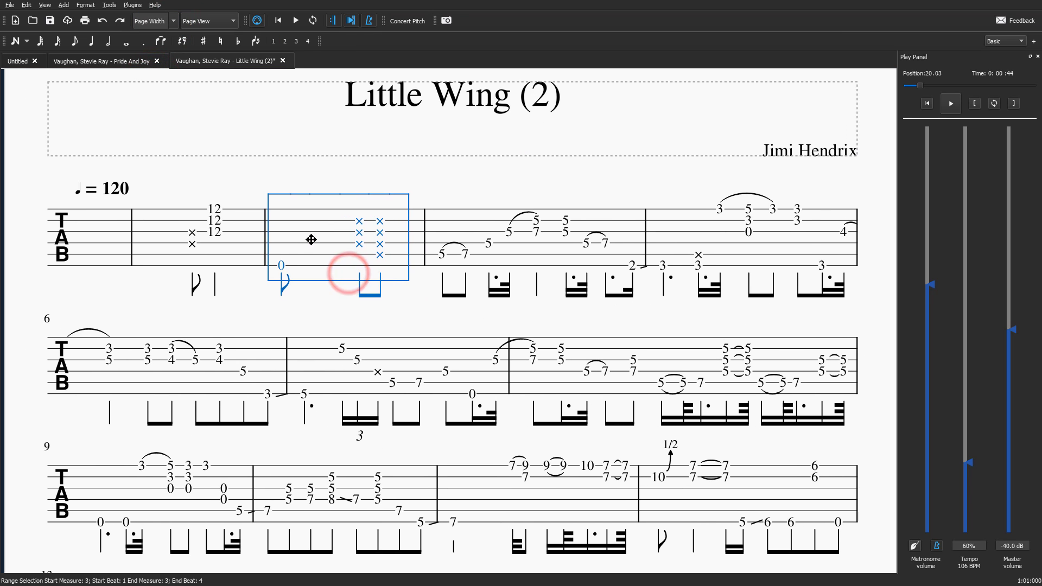
Switch the score to the Single Page layout and look through its systems down and back to the title
{"action": "left_click", "coordinate": [222, 24]}
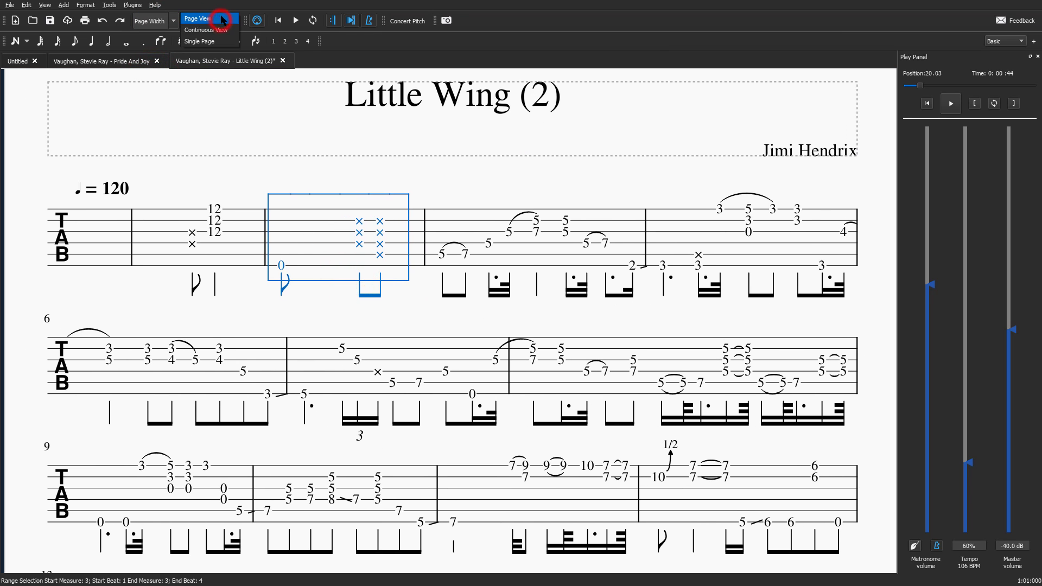
{"action": "left_click", "coordinate": [220, 42]}
{"action": "scroll", "coordinate": [274, 204], "scroll_direction": "down", "scroll_amount": 15}
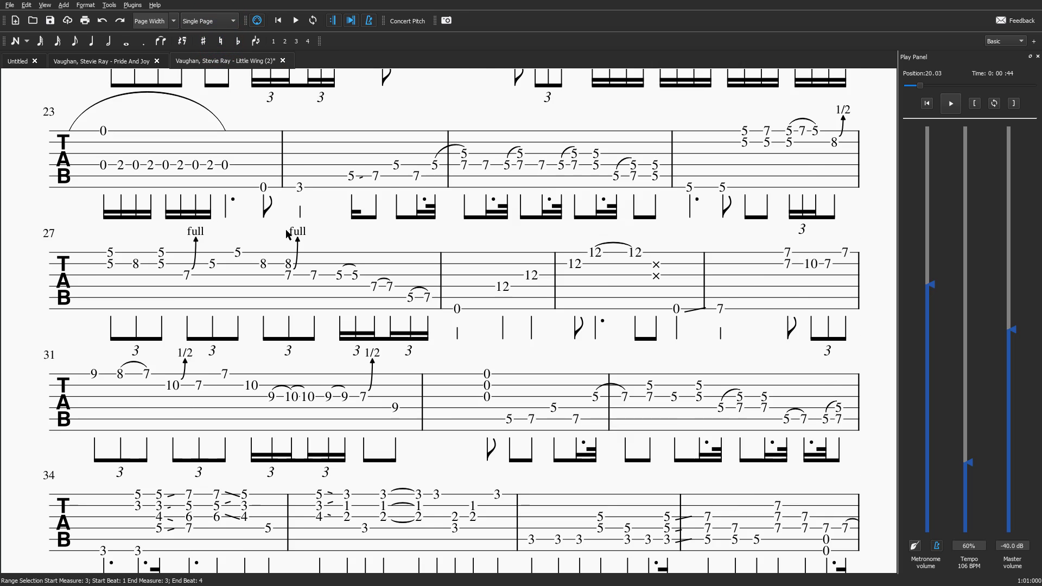
{"action": "scroll", "coordinate": [288, 235], "scroll_direction": "down", "scroll_amount": 12}
{"action": "scroll", "coordinate": [291, 270], "scroll_direction": "up", "scroll_amount": 20}
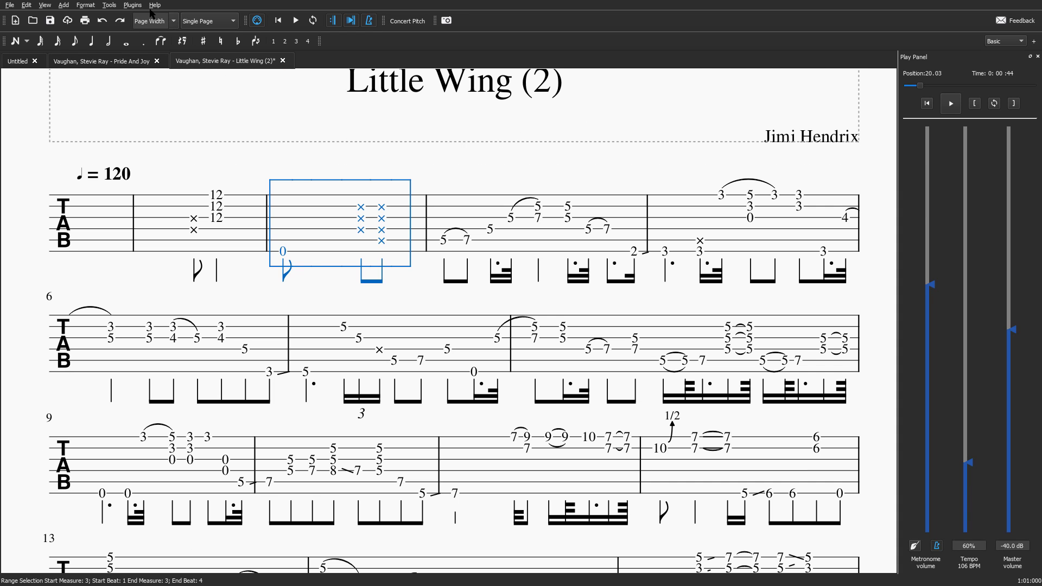
{"action": "left_click", "coordinate": [45, 5]}
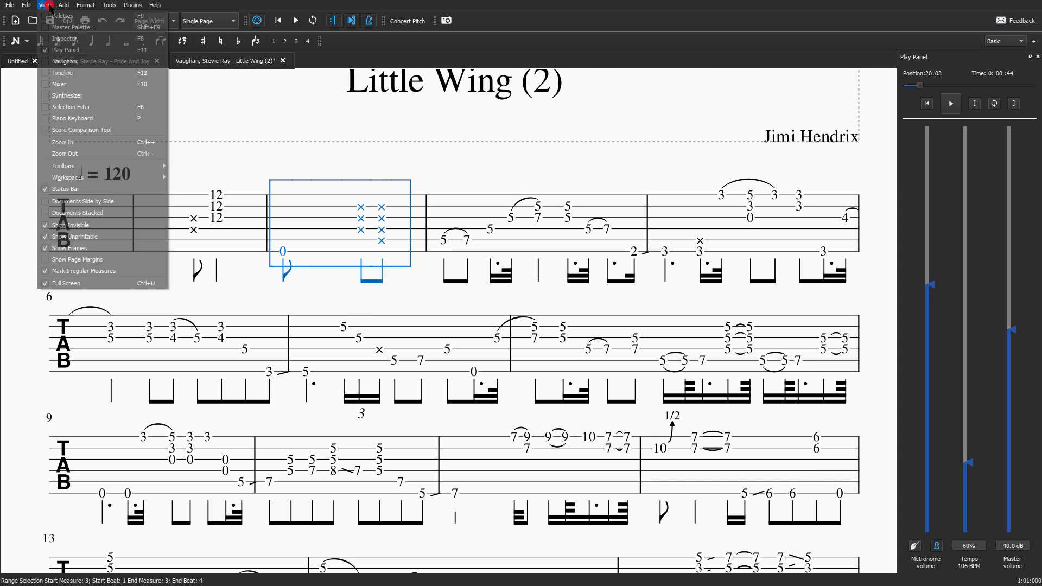
{"action": "left_click", "coordinate": [44, 5]}
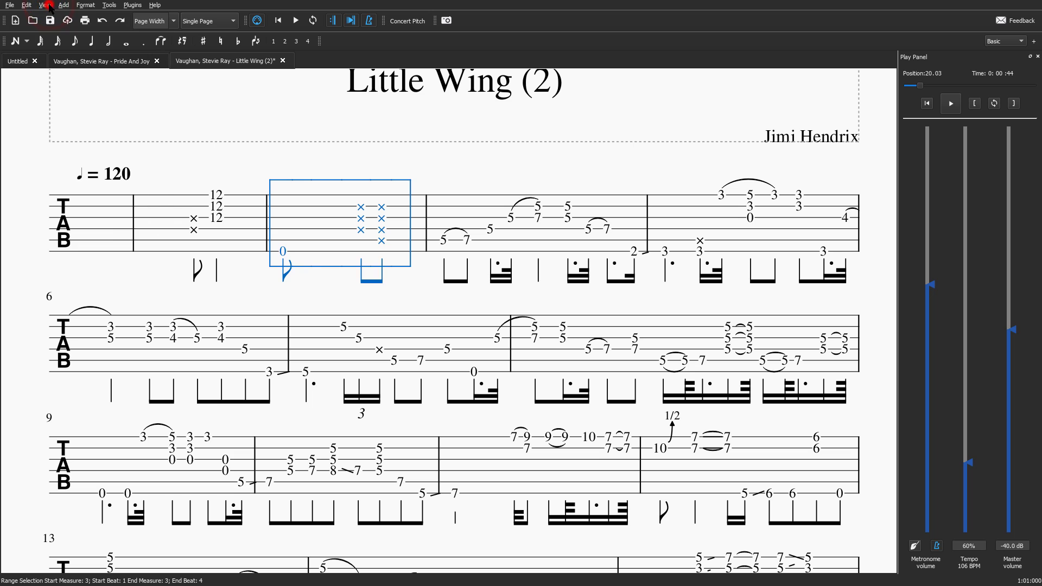
Preview the Single Page layout at Whole Page zoom and set the zoom back to Page Width
{"action": "left_click", "coordinate": [173, 21]}
{"action": "left_click", "coordinate": [148, 83]}
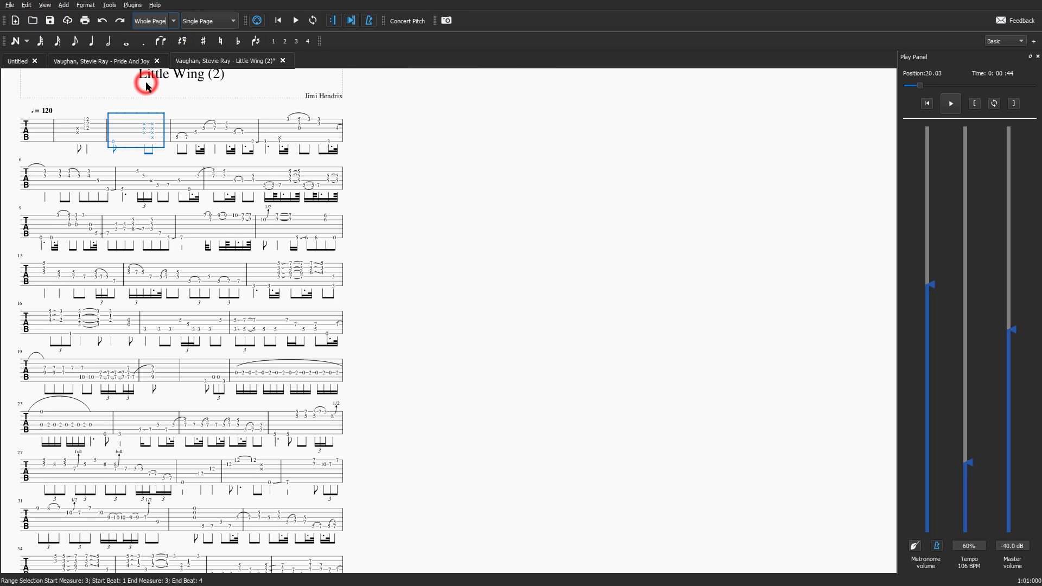
{"action": "left_click", "coordinate": [174, 21]}
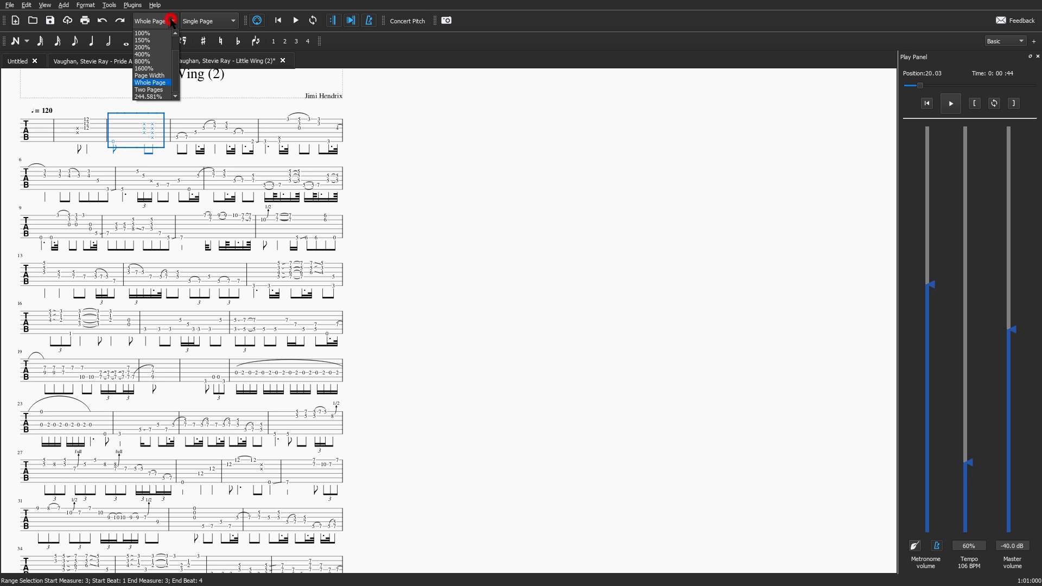
{"action": "left_click", "coordinate": [163, 76]}
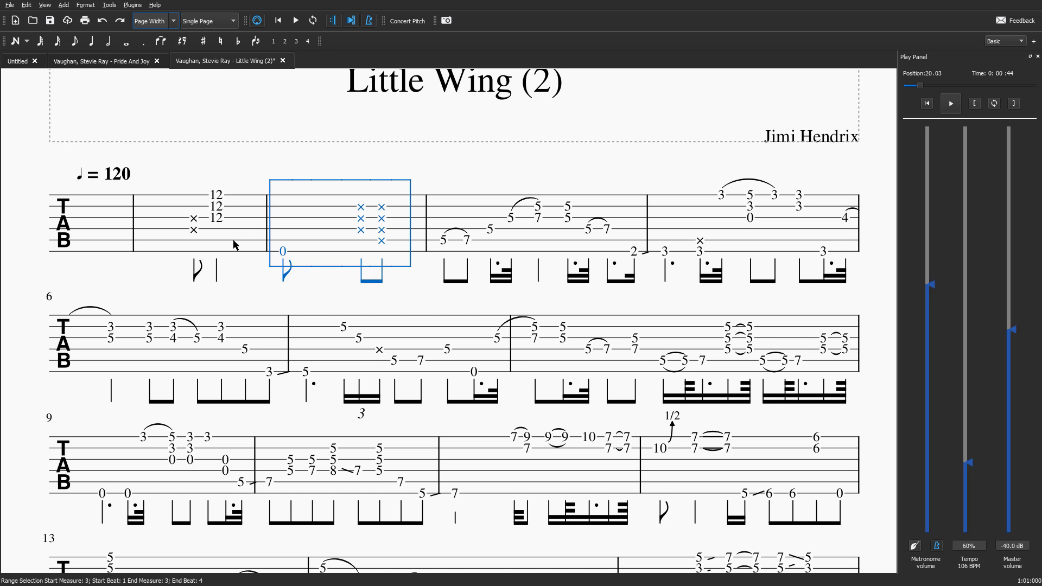
Switch the score to Continuous View and play it while raising the relative tempo to 222%, stopping around measure 8
{"action": "left_click", "coordinate": [215, 21]}
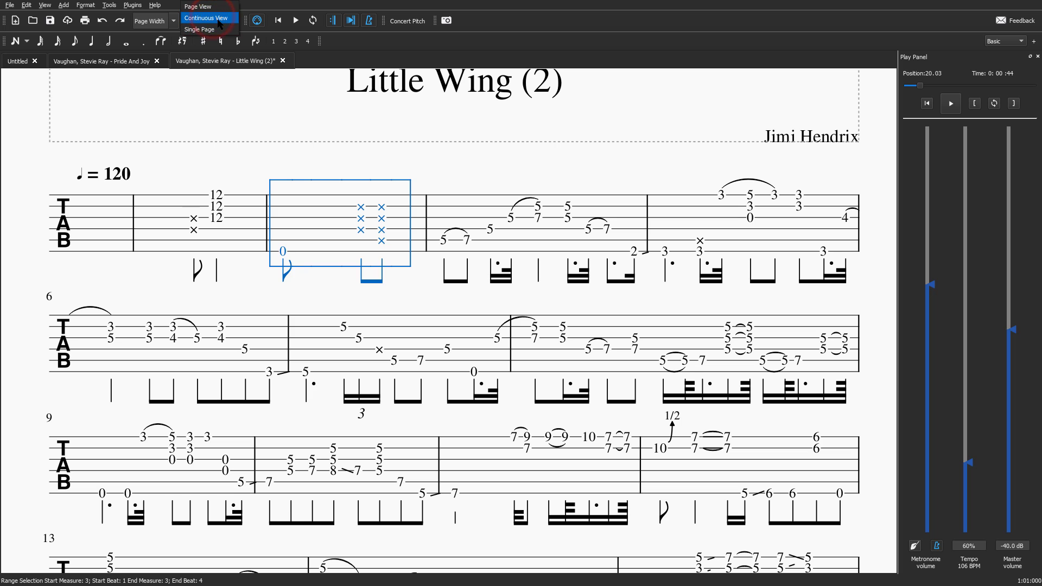
{"action": "left_click", "coordinate": [206, 18]}
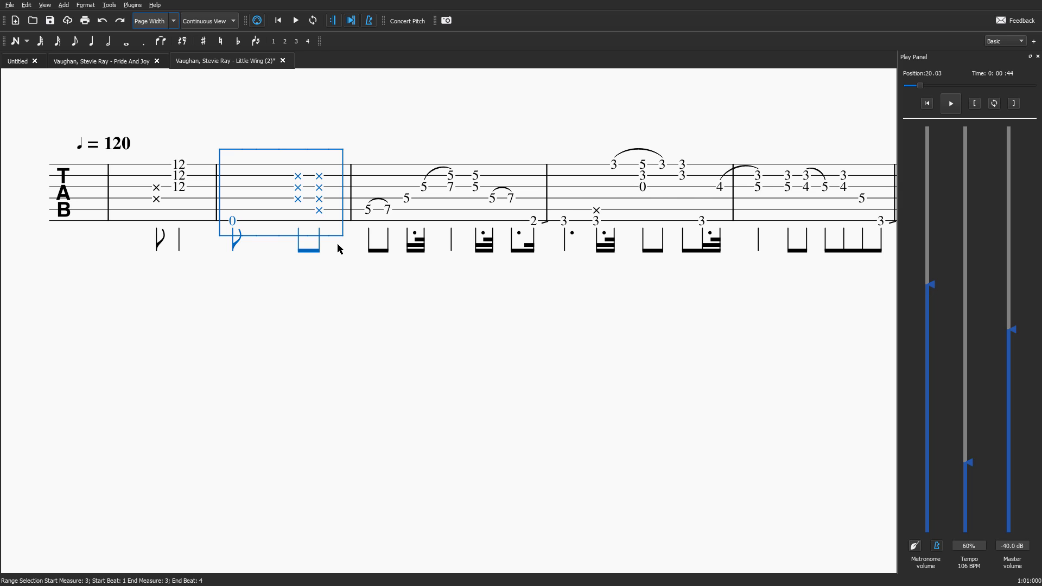
{"action": "left_click", "coordinate": [289, 295]}
{"action": "key", "text": "space"}
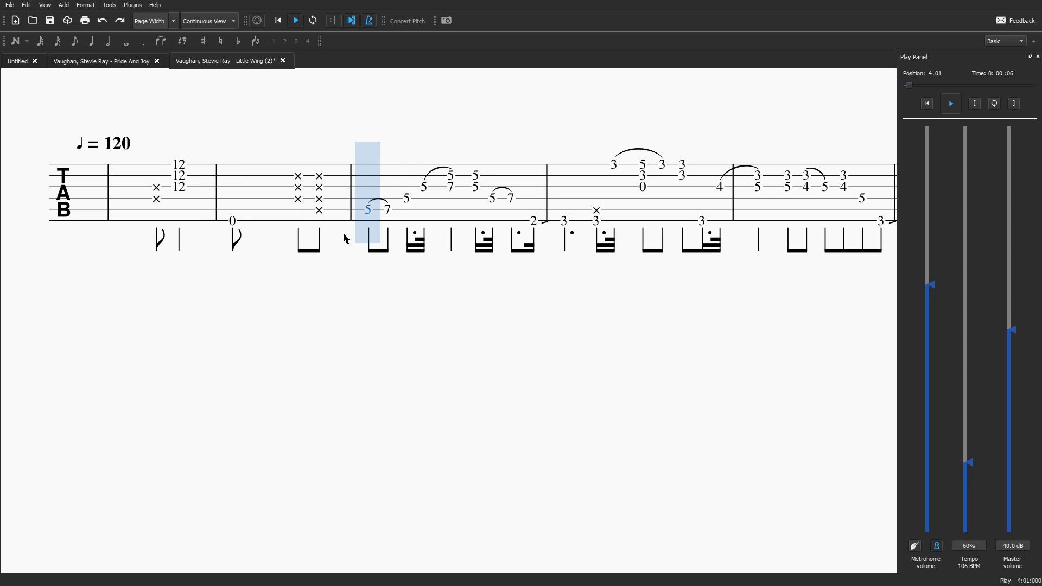
{"action": "left_click_drag", "start_coordinate": [970, 462], "coordinate": [953, 233]}
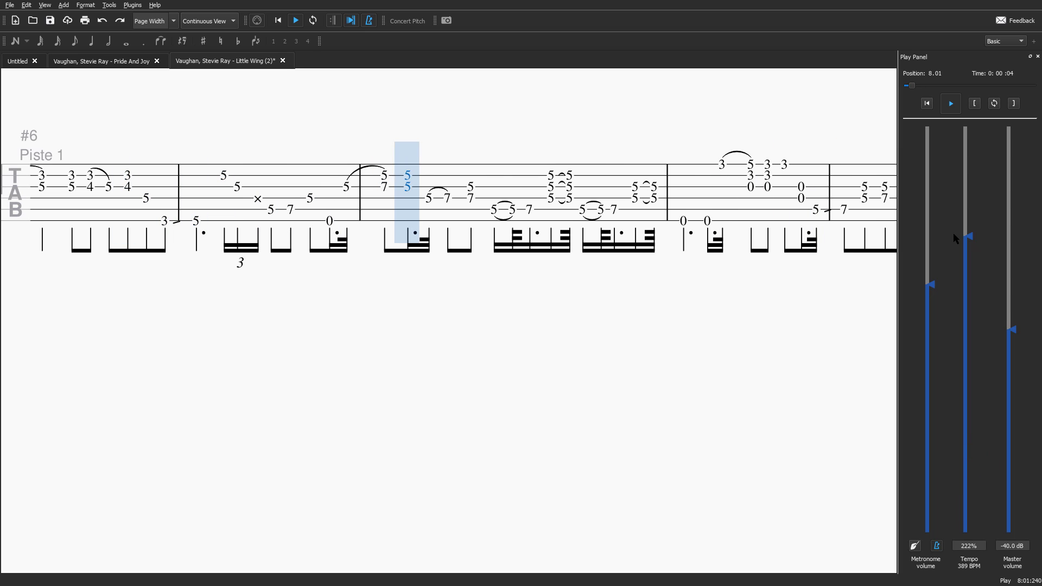
{"action": "key", "text": "space"}
Magnify the continuous tablature to about 577% and bring its opening measures back into view
{"action": "scroll", "coordinate": [154, 403], "scroll_direction": "down", "scroll_amount": 3}
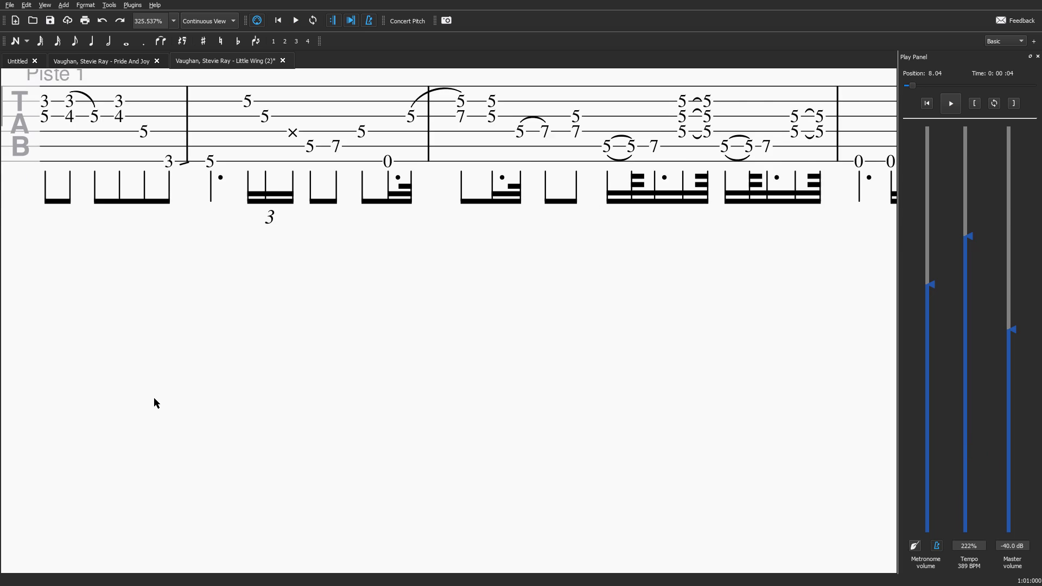
{"action": "scroll", "coordinate": [316, 448], "scroll_direction": "up", "scroll_amount": 10, "text": "ctrl"}
{"action": "scroll", "coordinate": [628, 447], "scroll_direction": "up", "scroll_amount": 8}
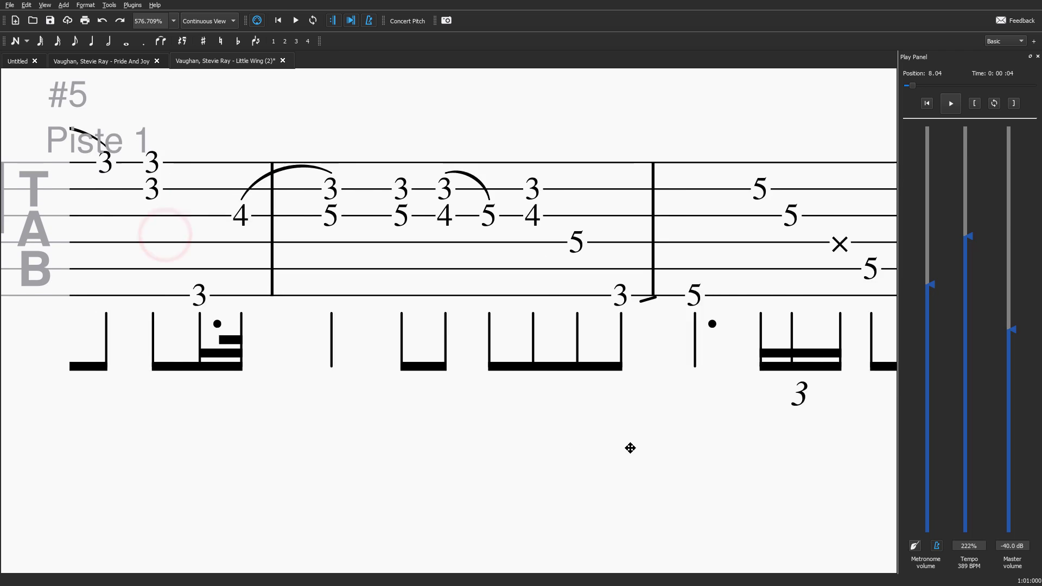
{"action": "scroll", "coordinate": [491, 405], "scroll_direction": "up", "scroll_amount": 5}
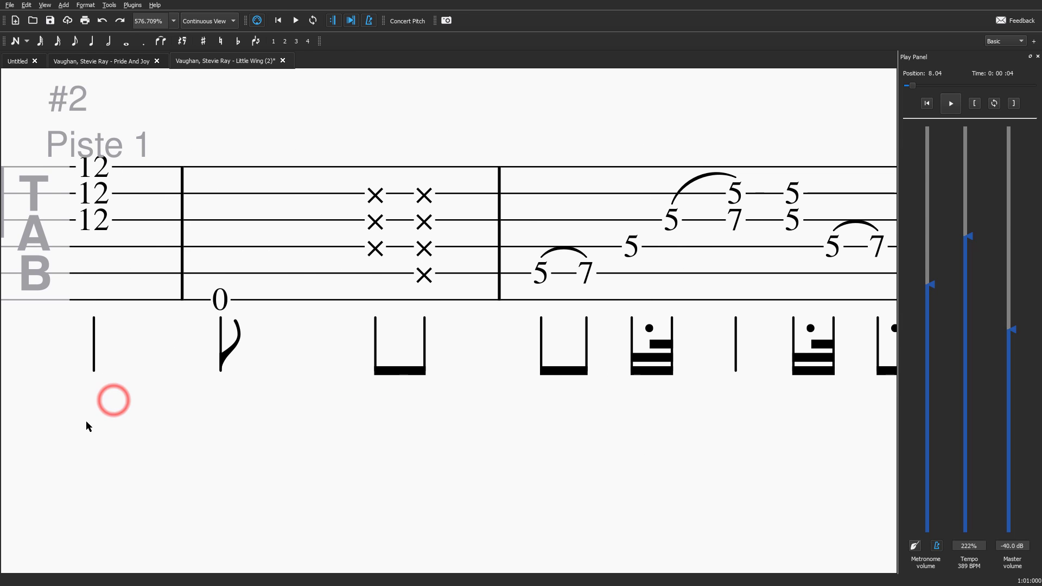
{"action": "left_click_drag", "start_coordinate": [294, 395], "coordinate": [162, 422]}
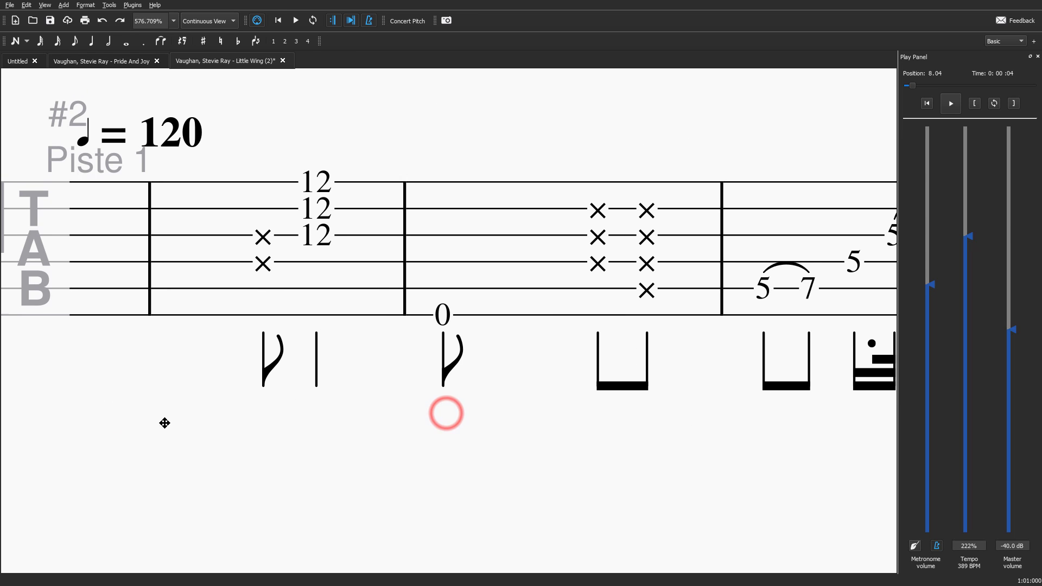
Play the magnified tablature from measure 2, lower the relative tempo to 70% during playback, and stop around measure 9
{"action": "left_click", "coordinate": [190, 280]}
{"action": "key", "text": "space"}
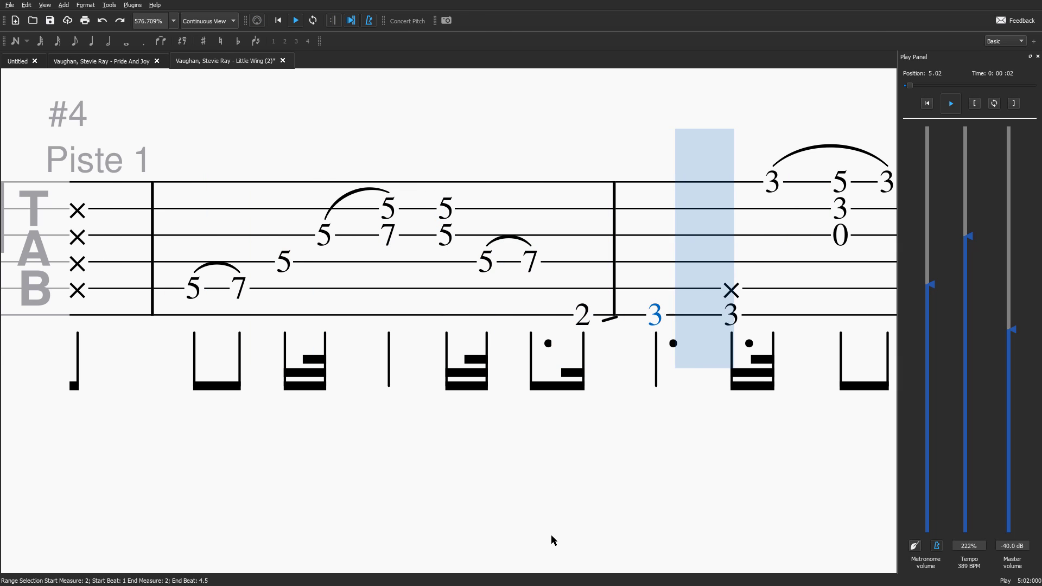
{"action": "left_click_drag", "start_coordinate": [972, 234], "coordinate": [990, 445]}
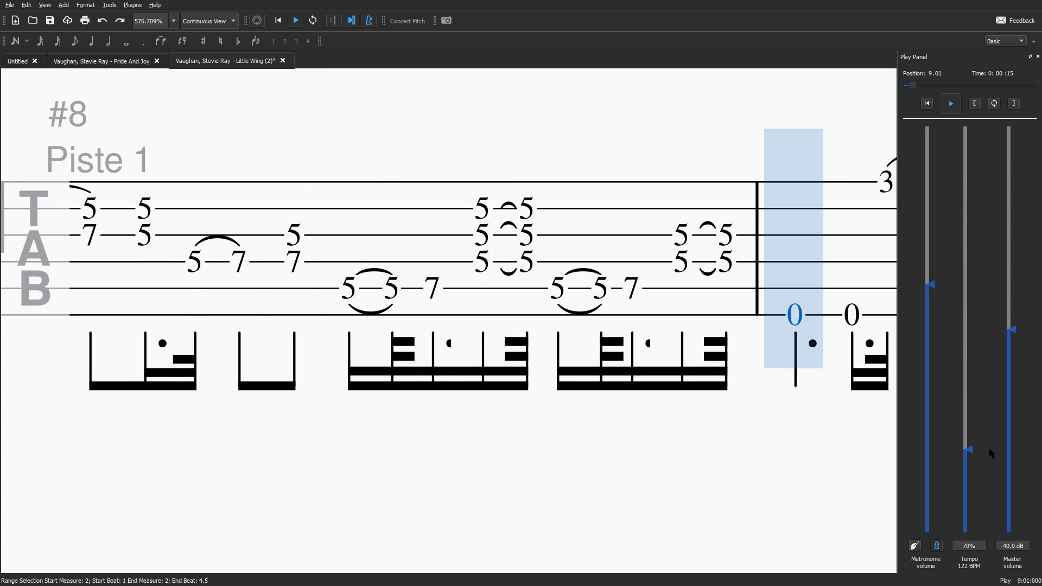
{"action": "key", "text": "space"}
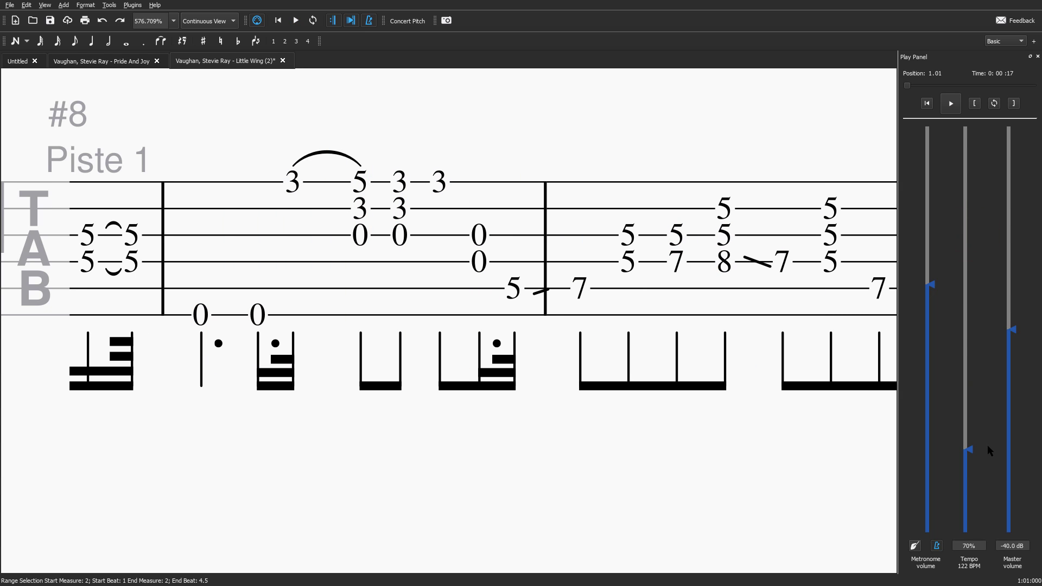